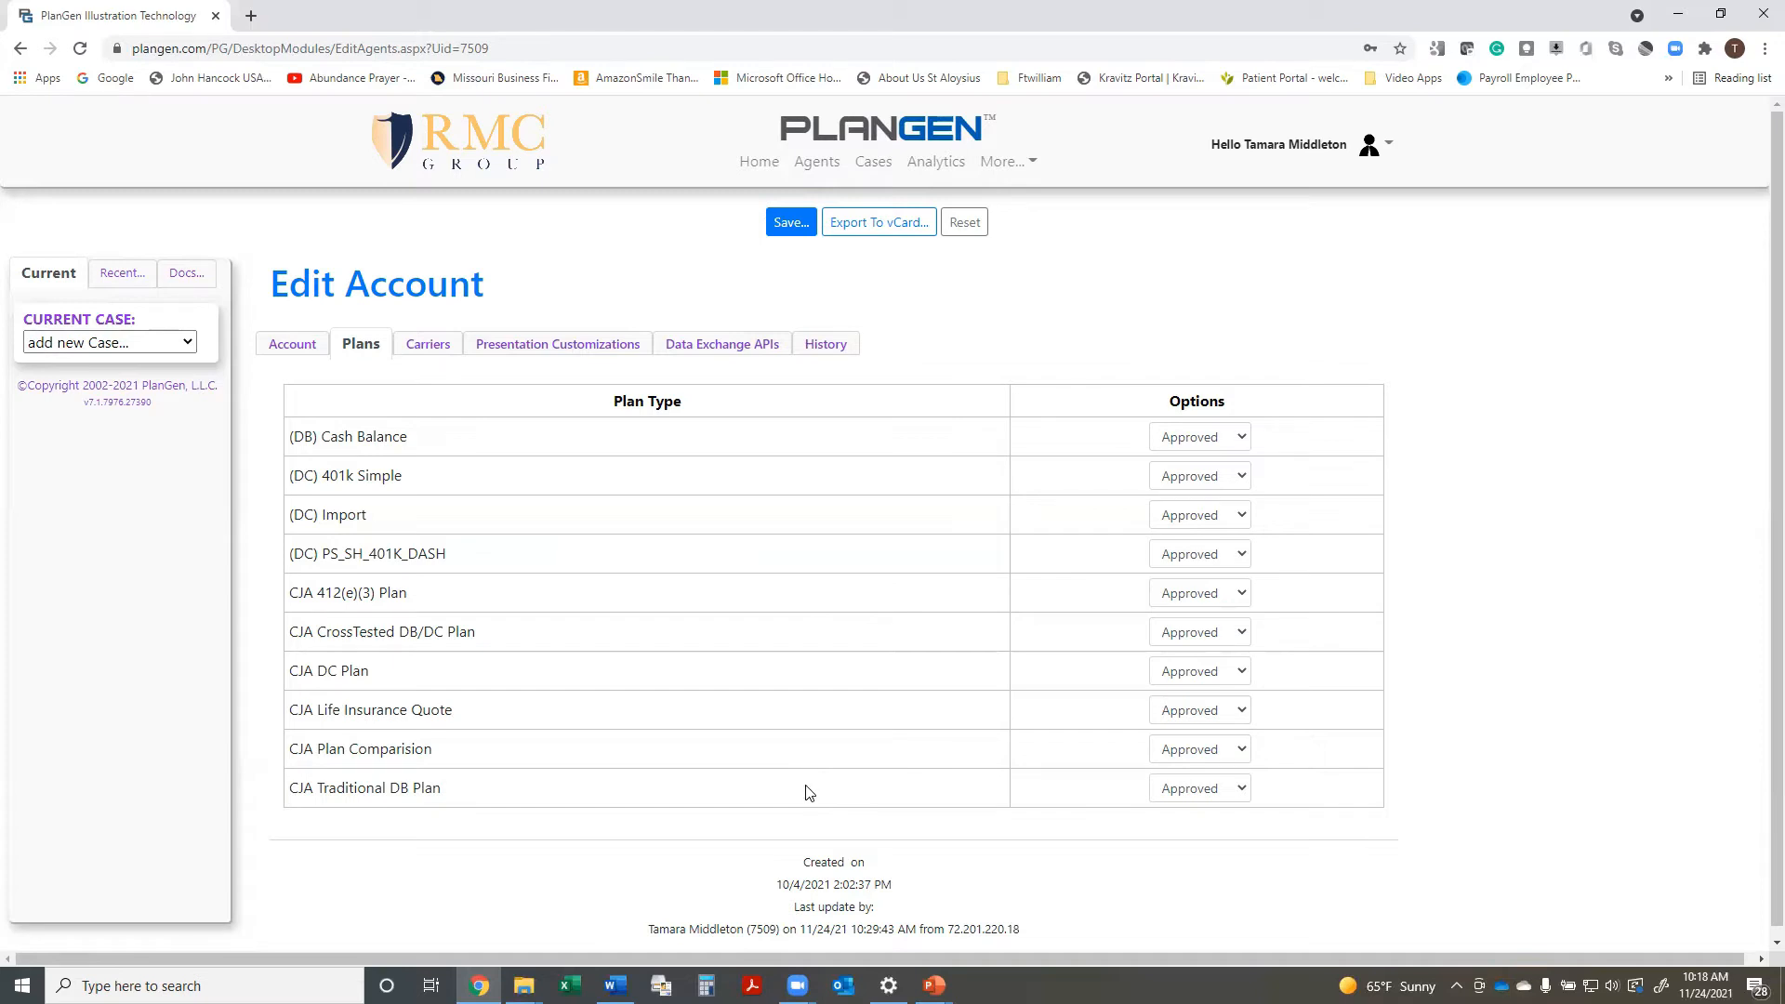
# Review the account's approved carriers and its presentation customization options, including the report images for each plan type.
pyautogui.click(430, 345)
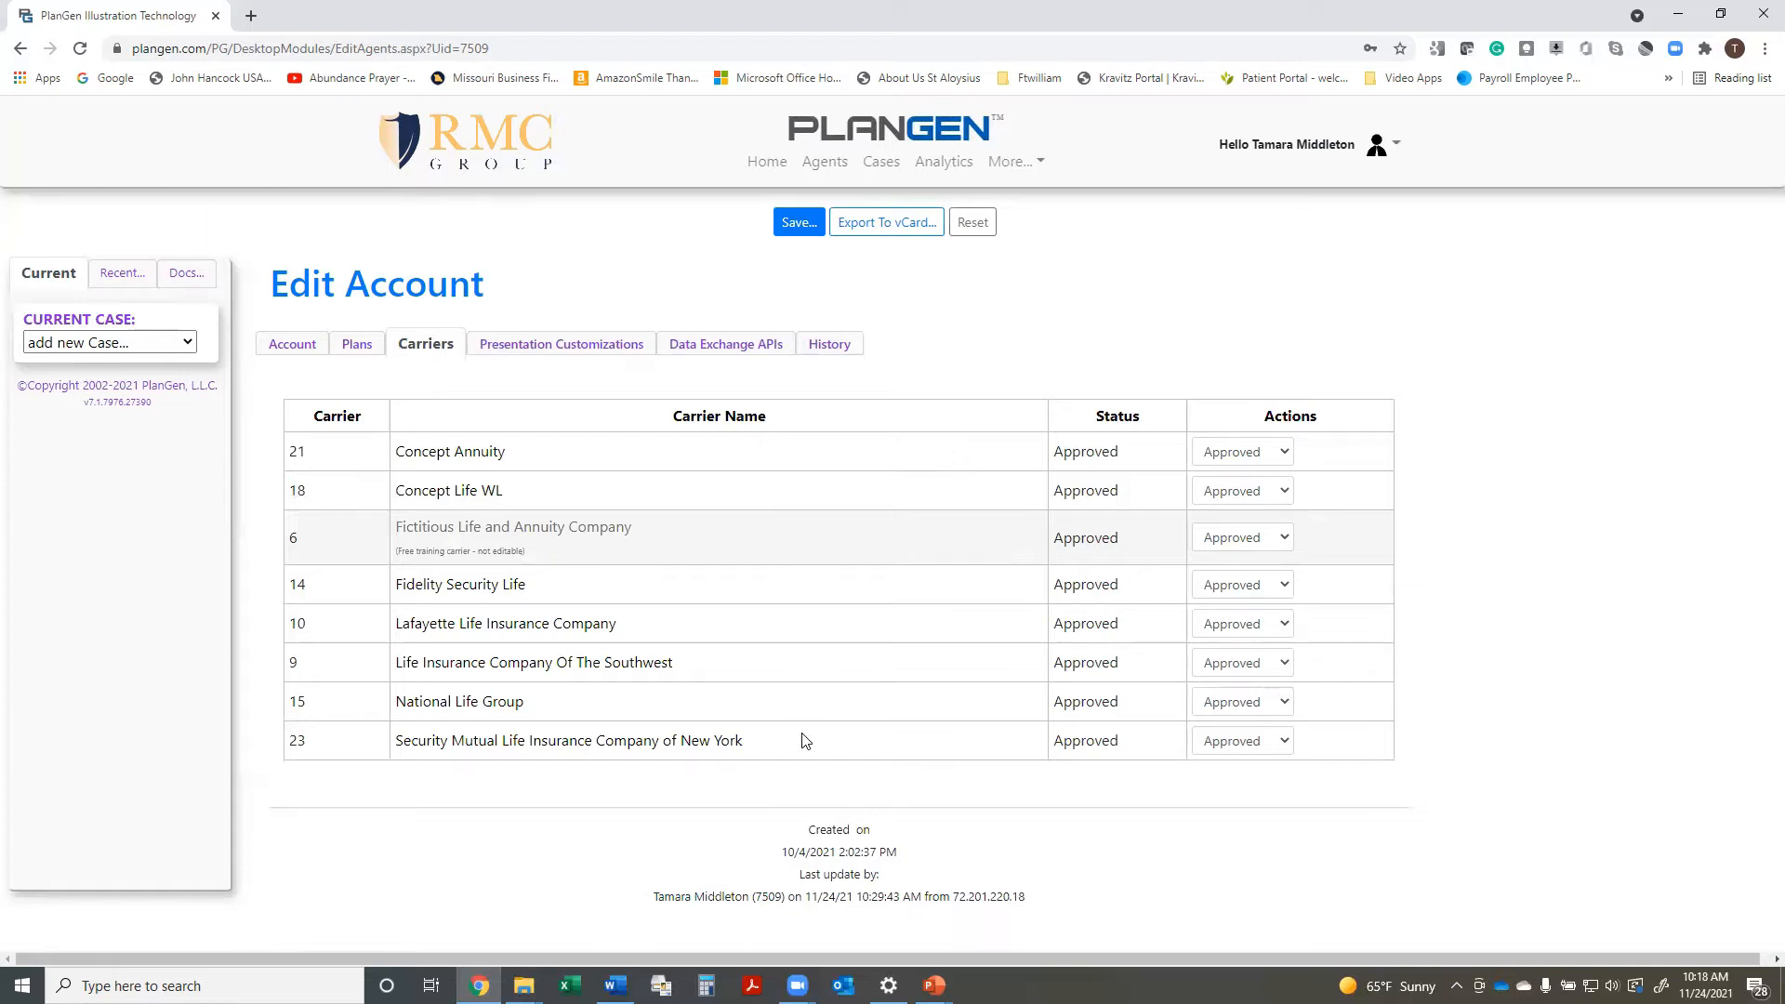
pyautogui.click(581, 350)
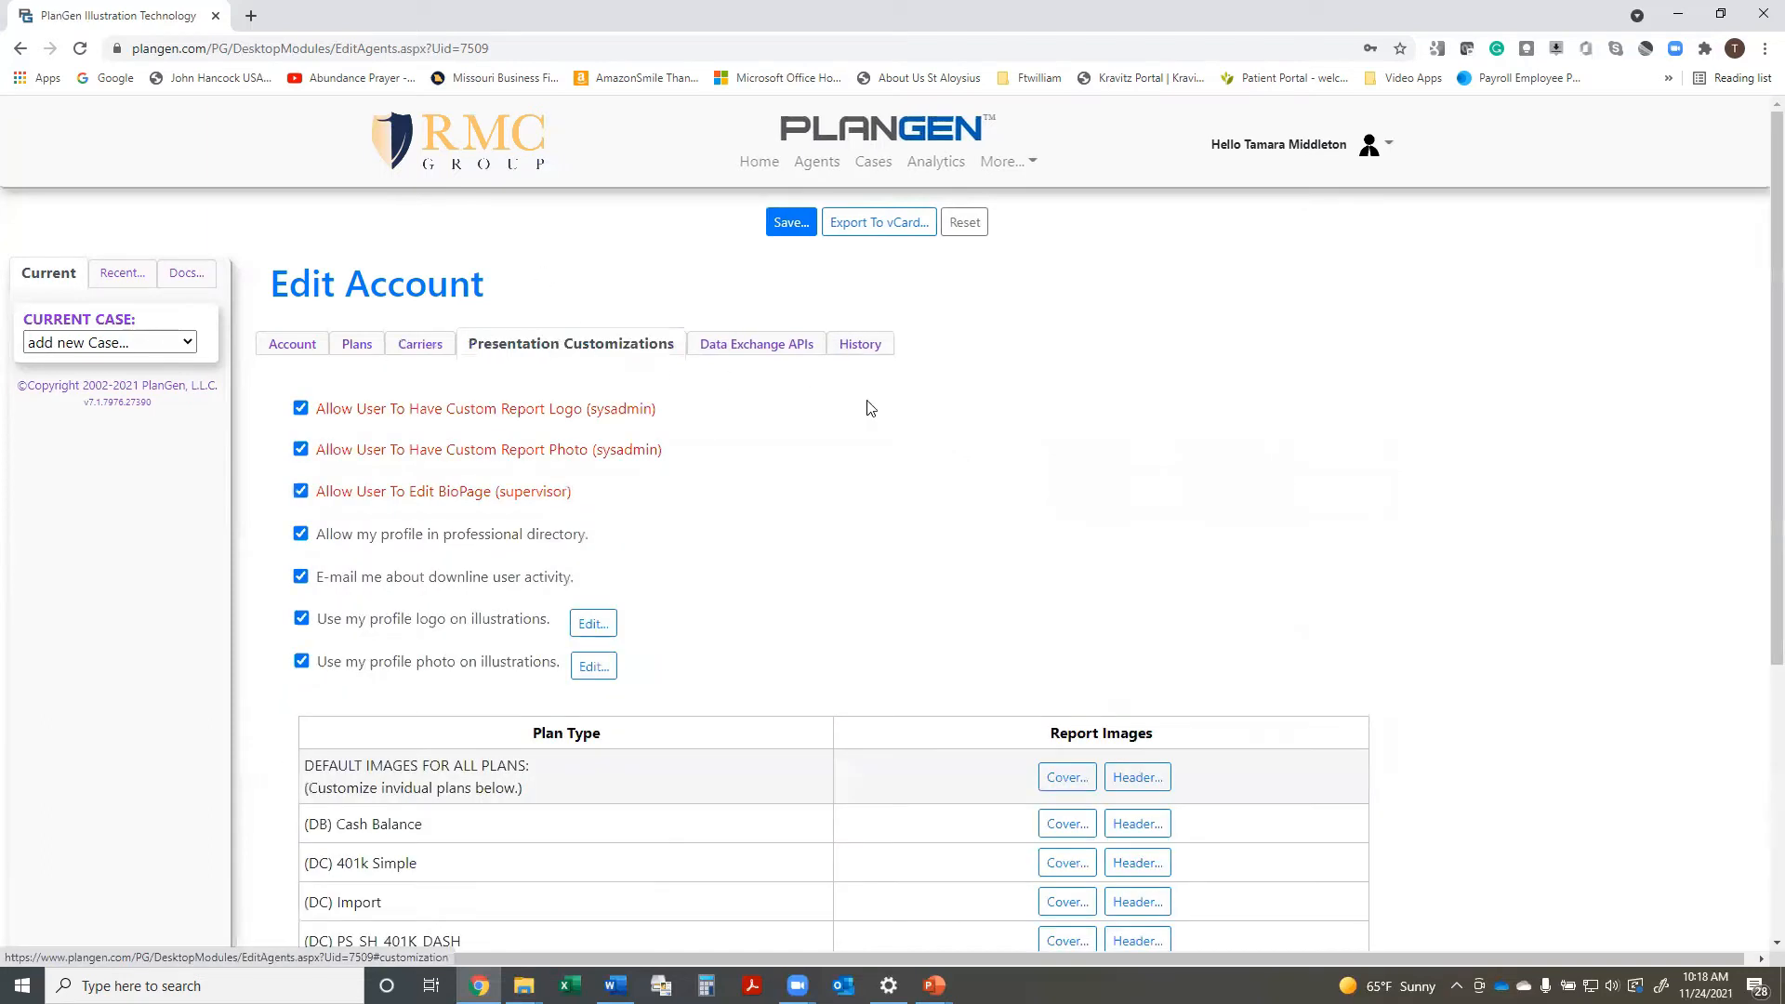
pyautogui.scroll(-1, 864, 457)
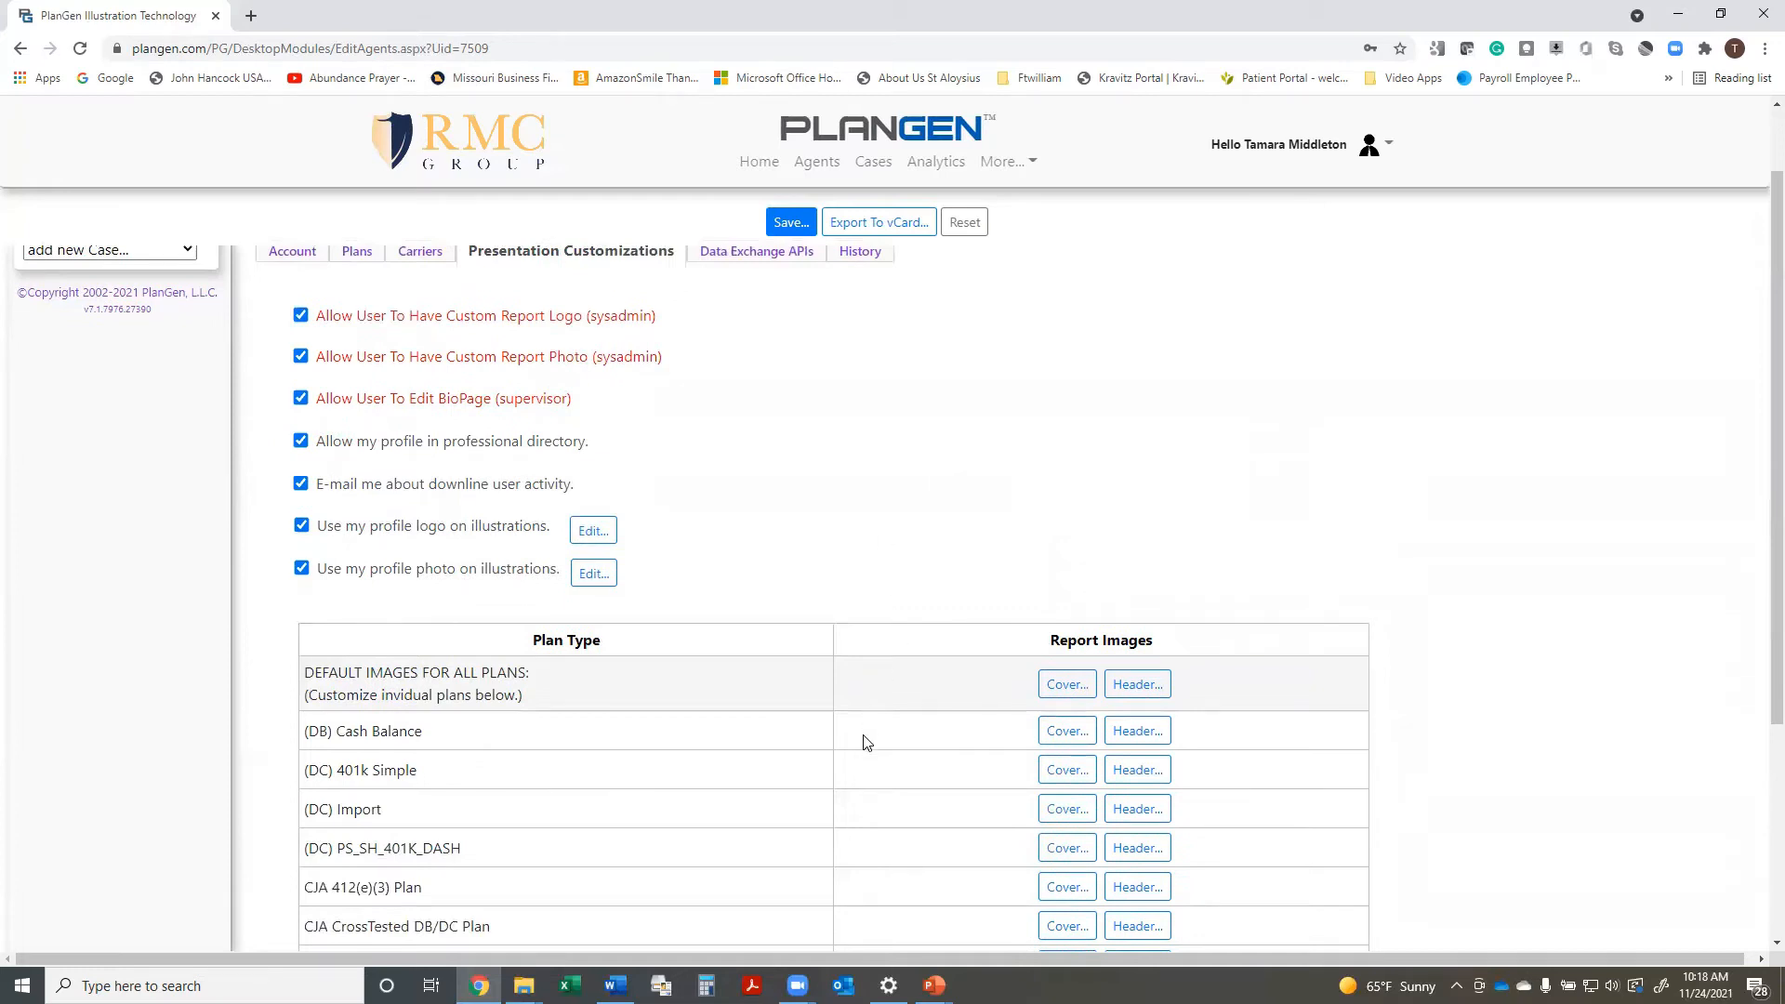
pyautogui.scroll(-1, 864, 741)
pyautogui.scroll(-1, 863, 742)
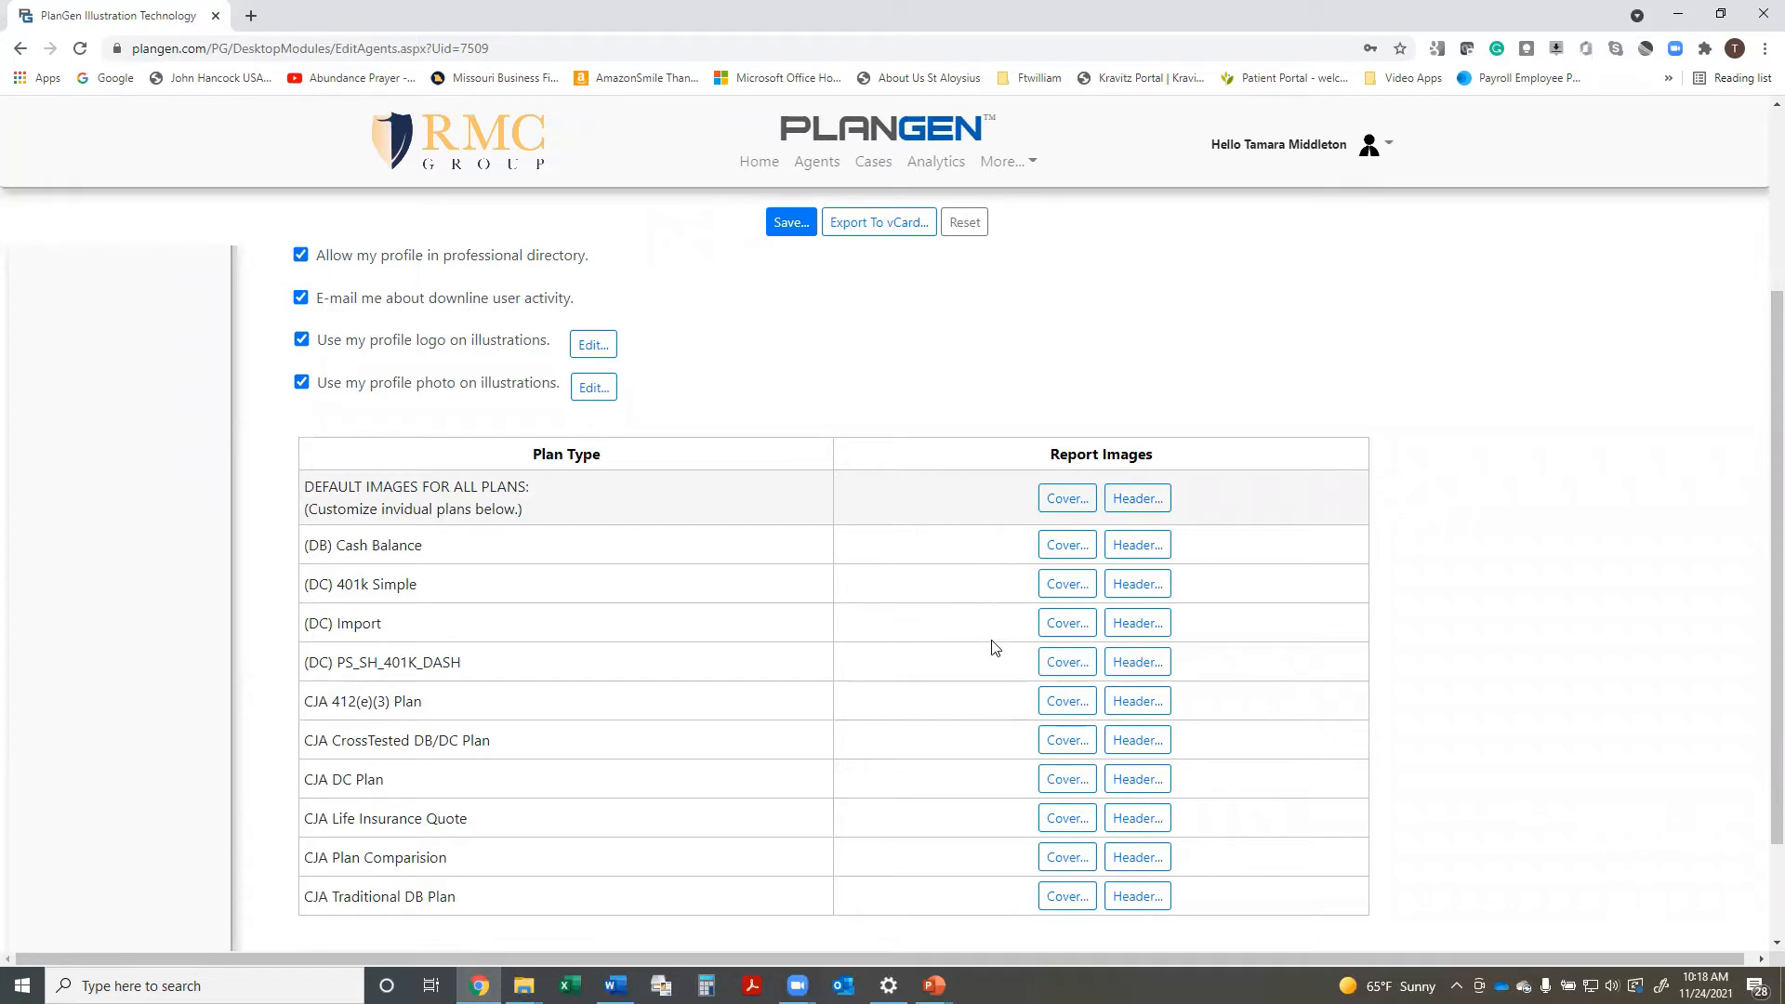
pyautogui.scroll(-1, 996, 681)
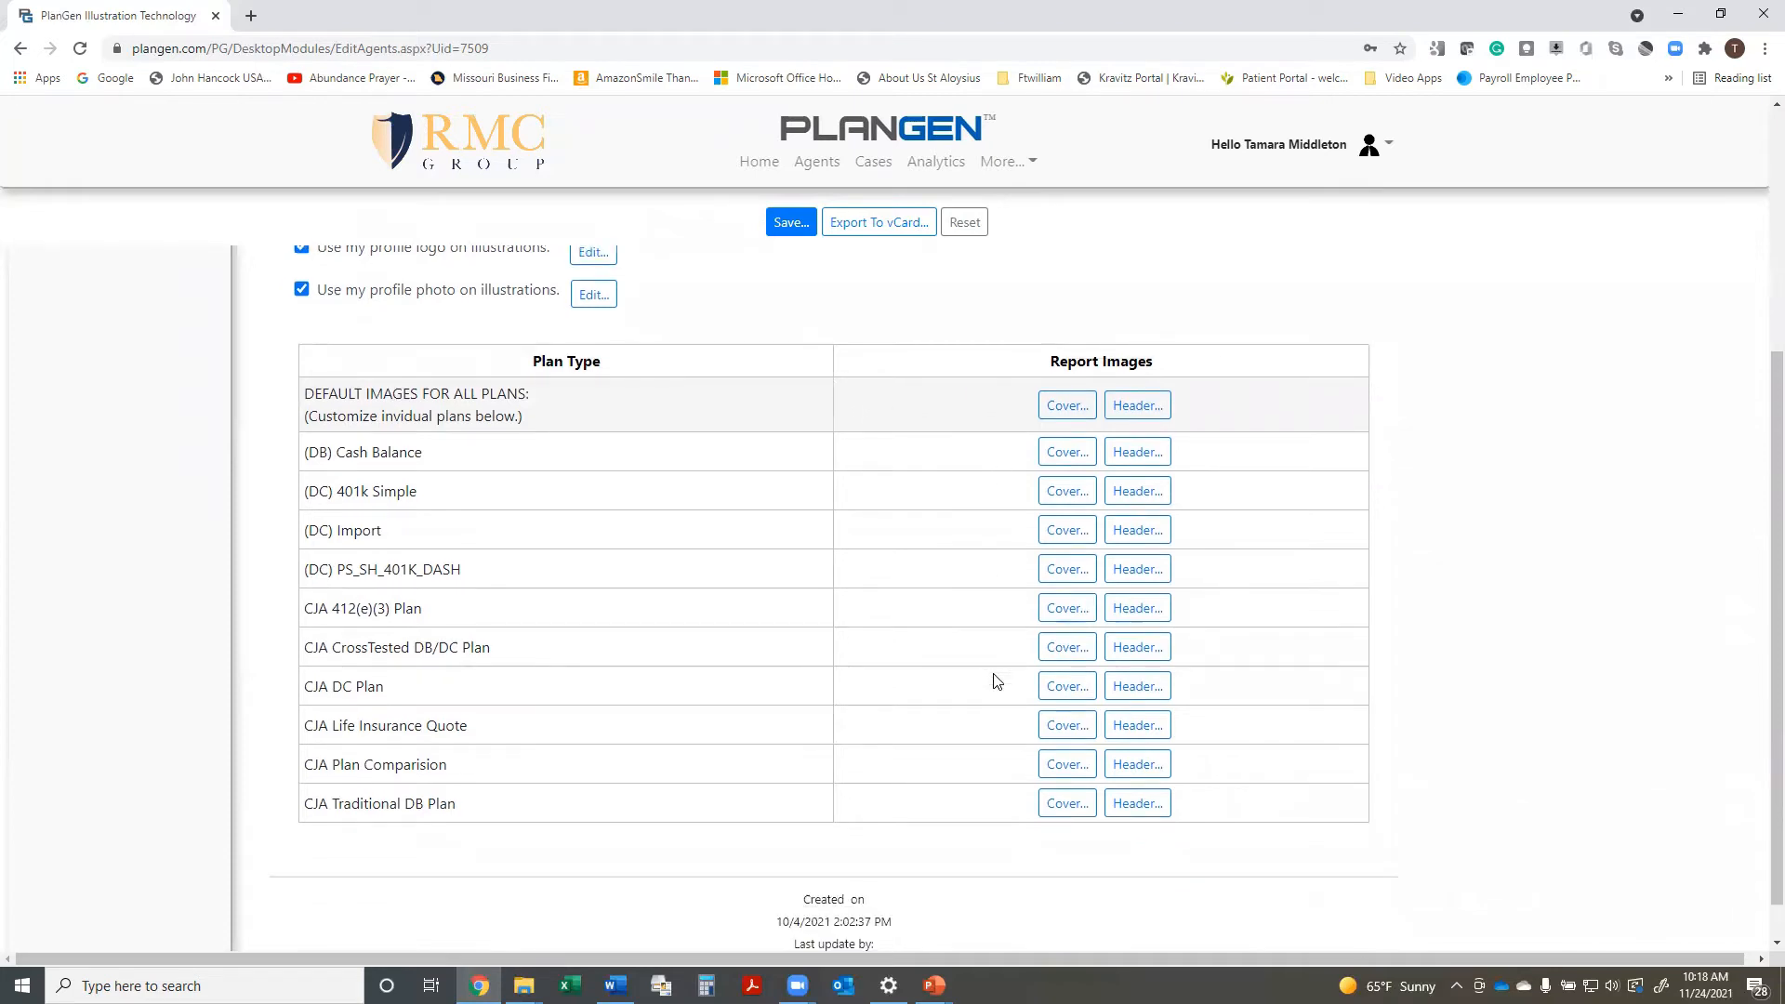
pyautogui.scroll(4, 995, 682)
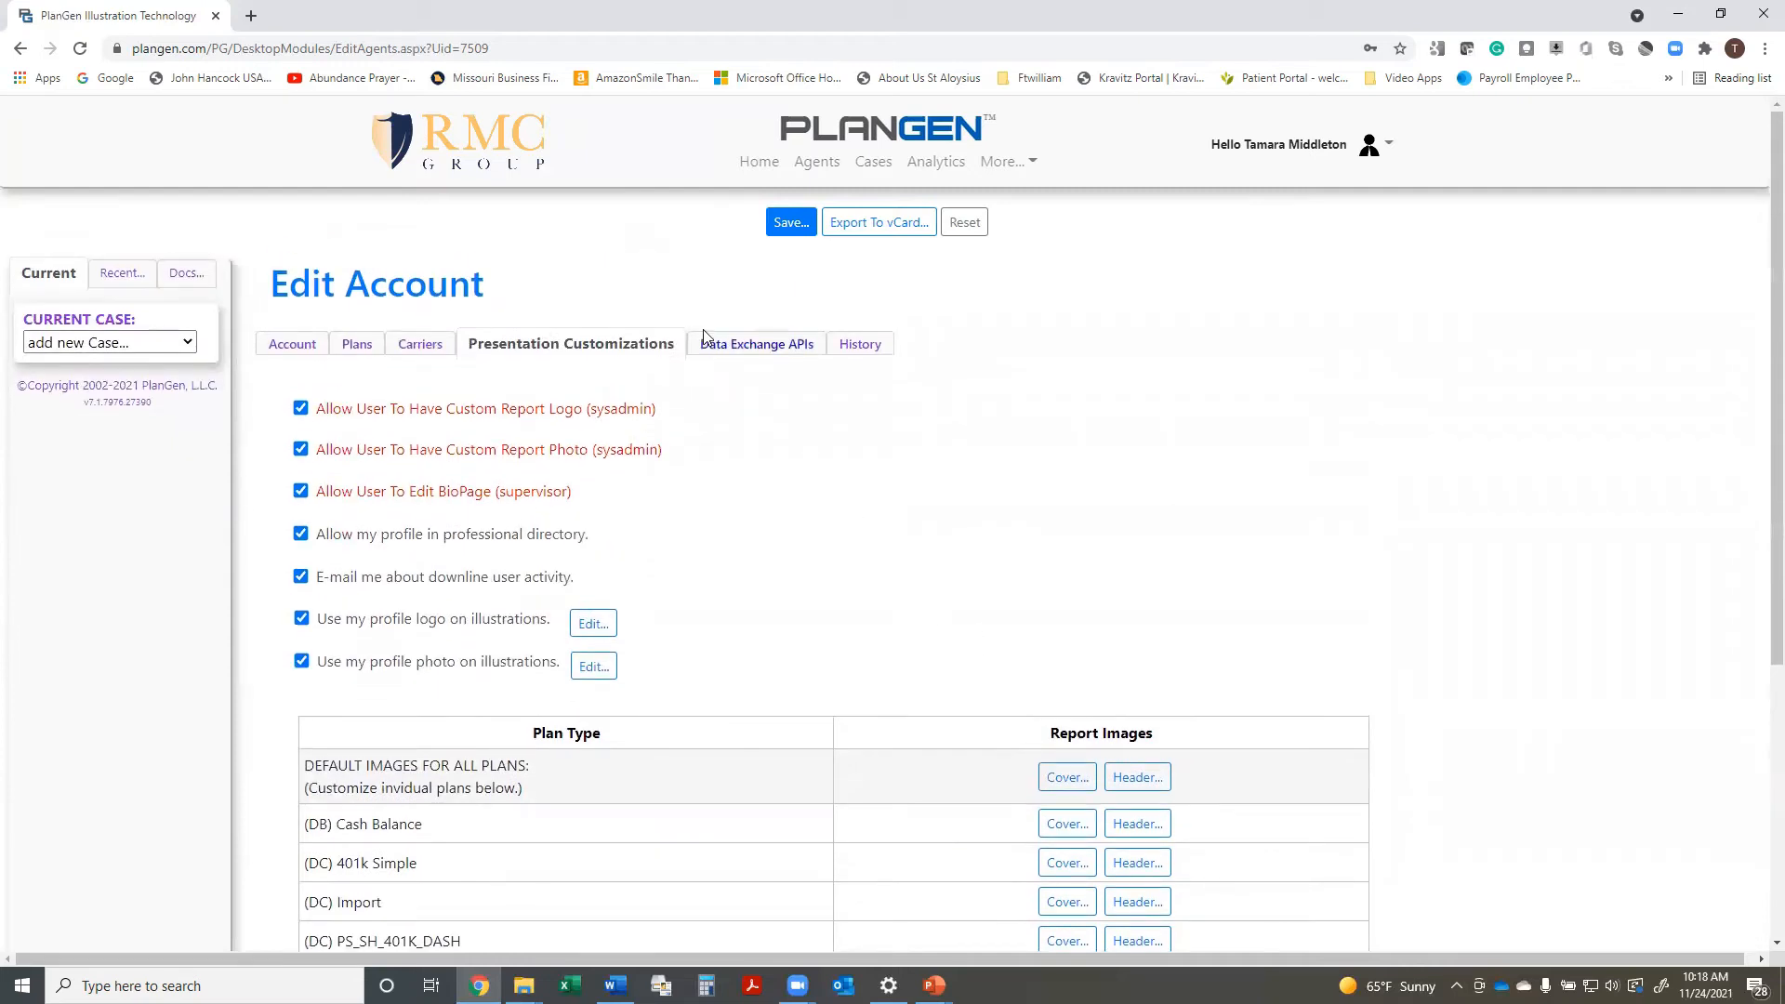
# Review the account's PensionPro data exchange credentials and the default values for new prospects.
pyautogui.click(761, 345)
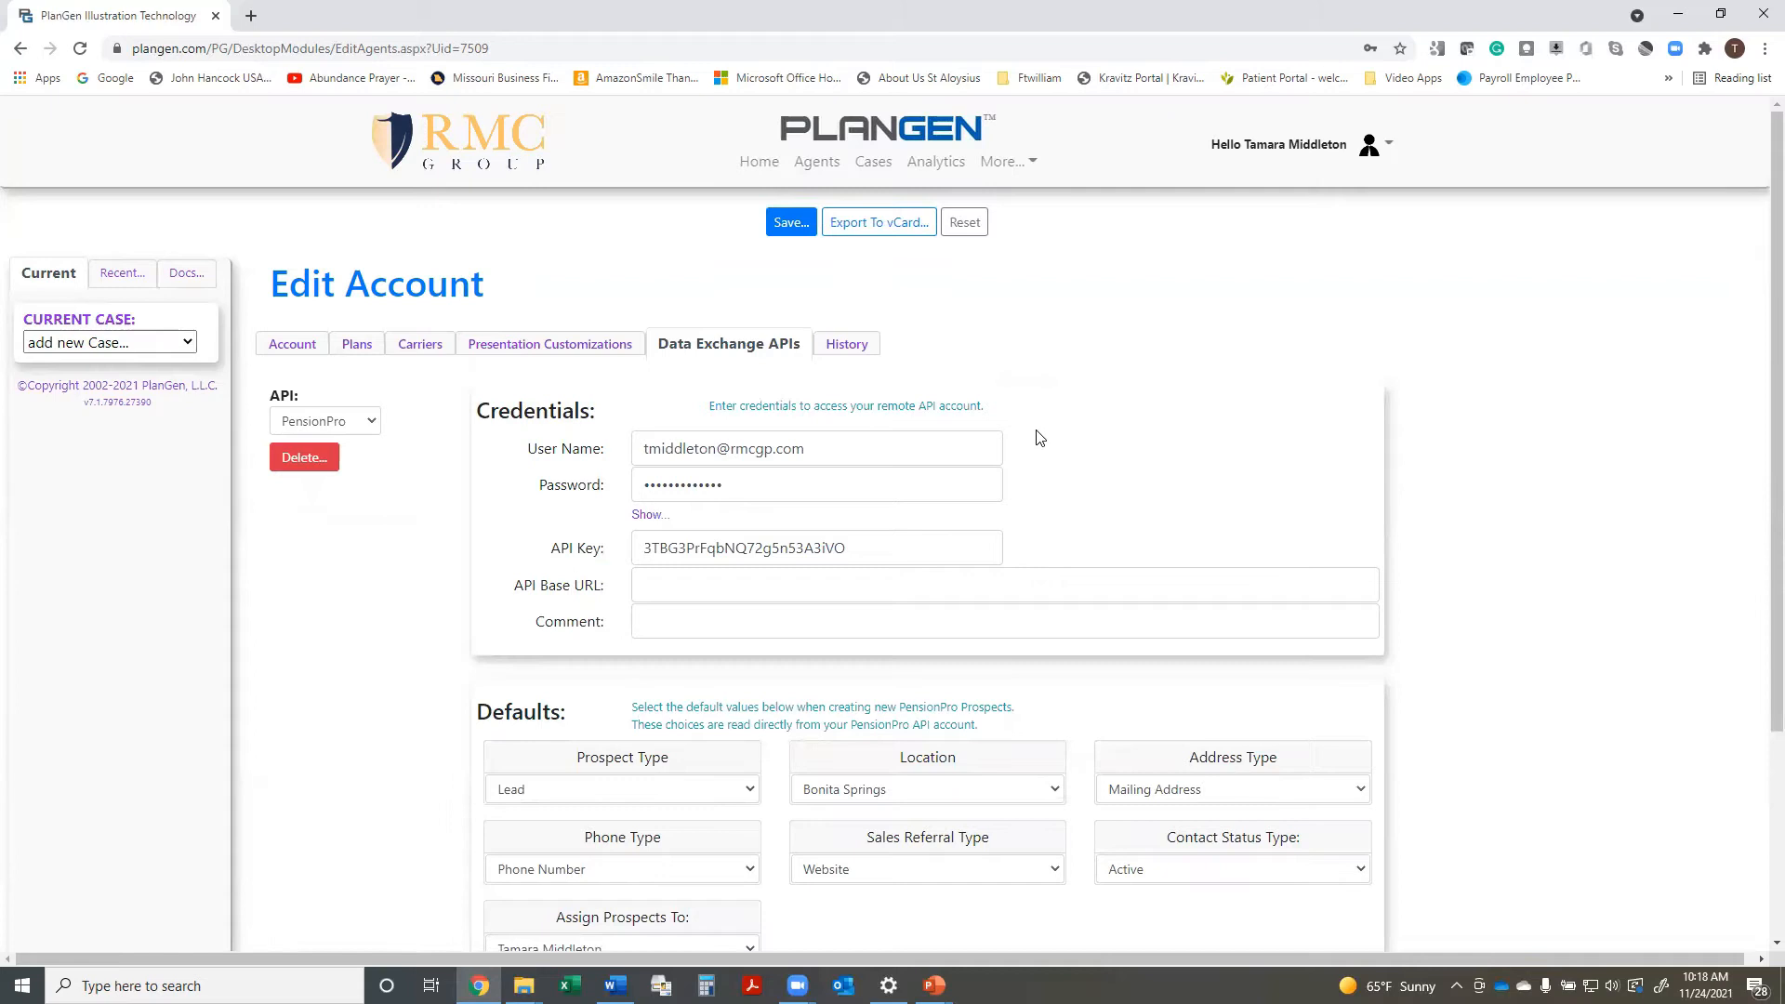
pyautogui.scroll(-3, 1039, 438)
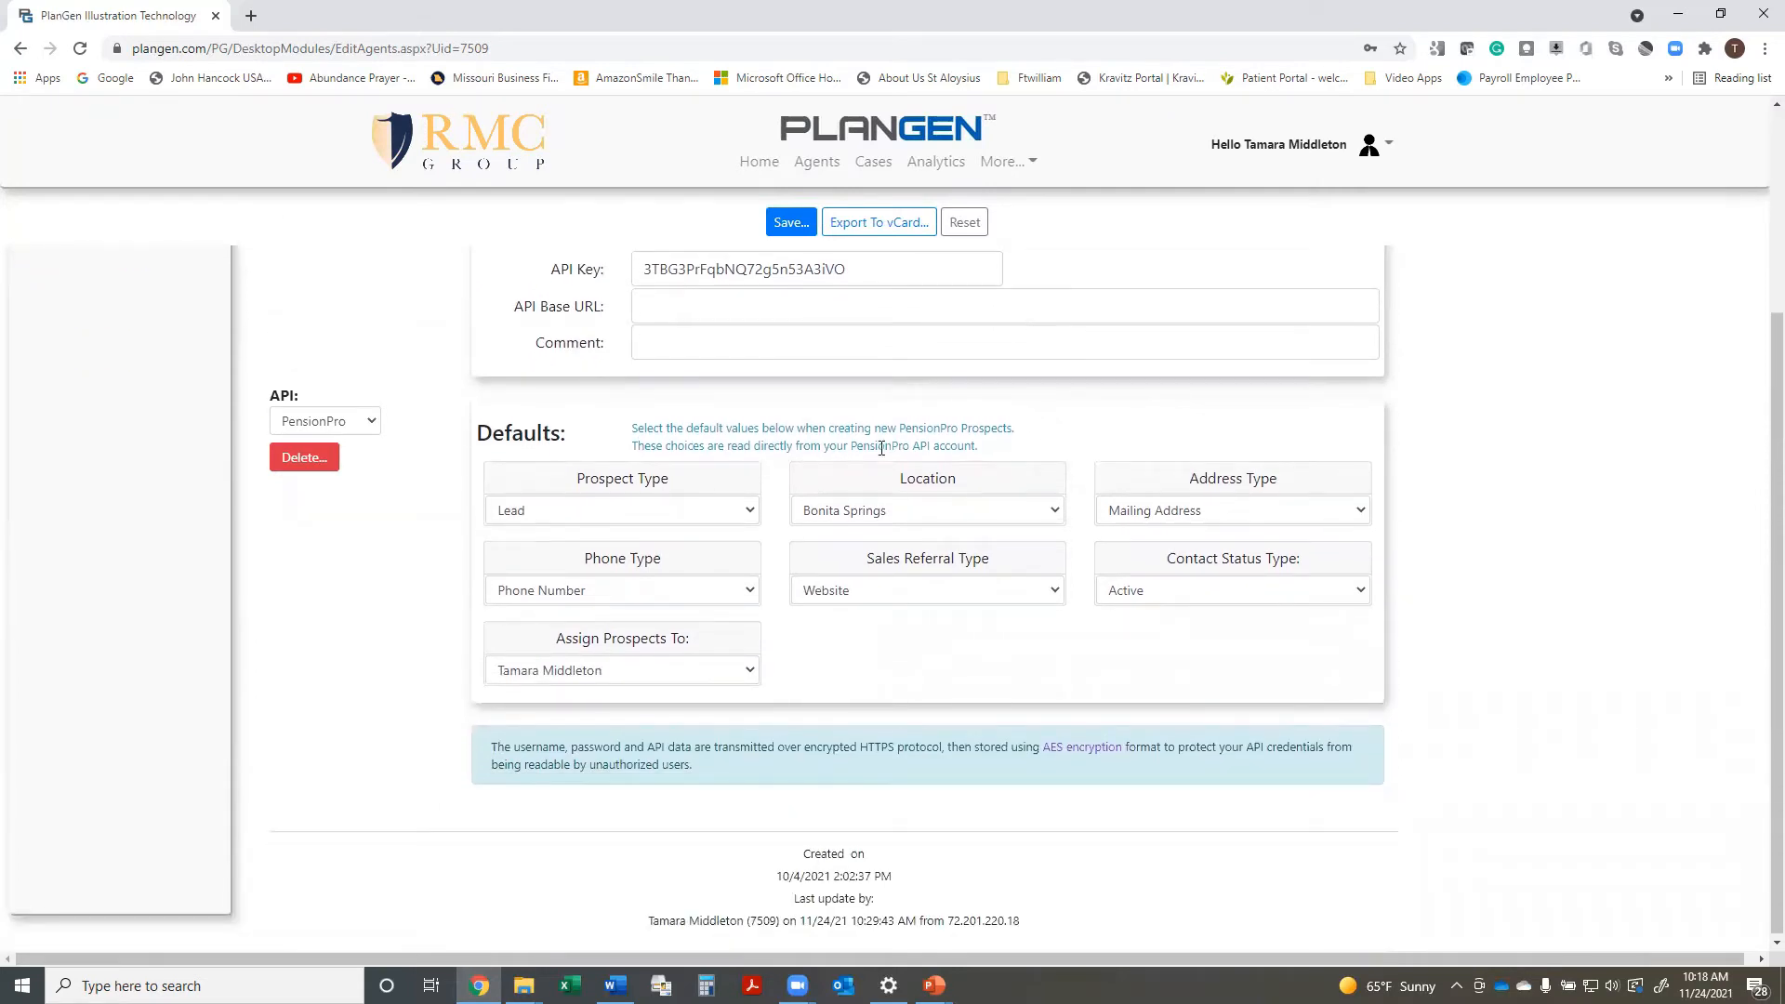
pyautogui.scroll(3, 1072, 684)
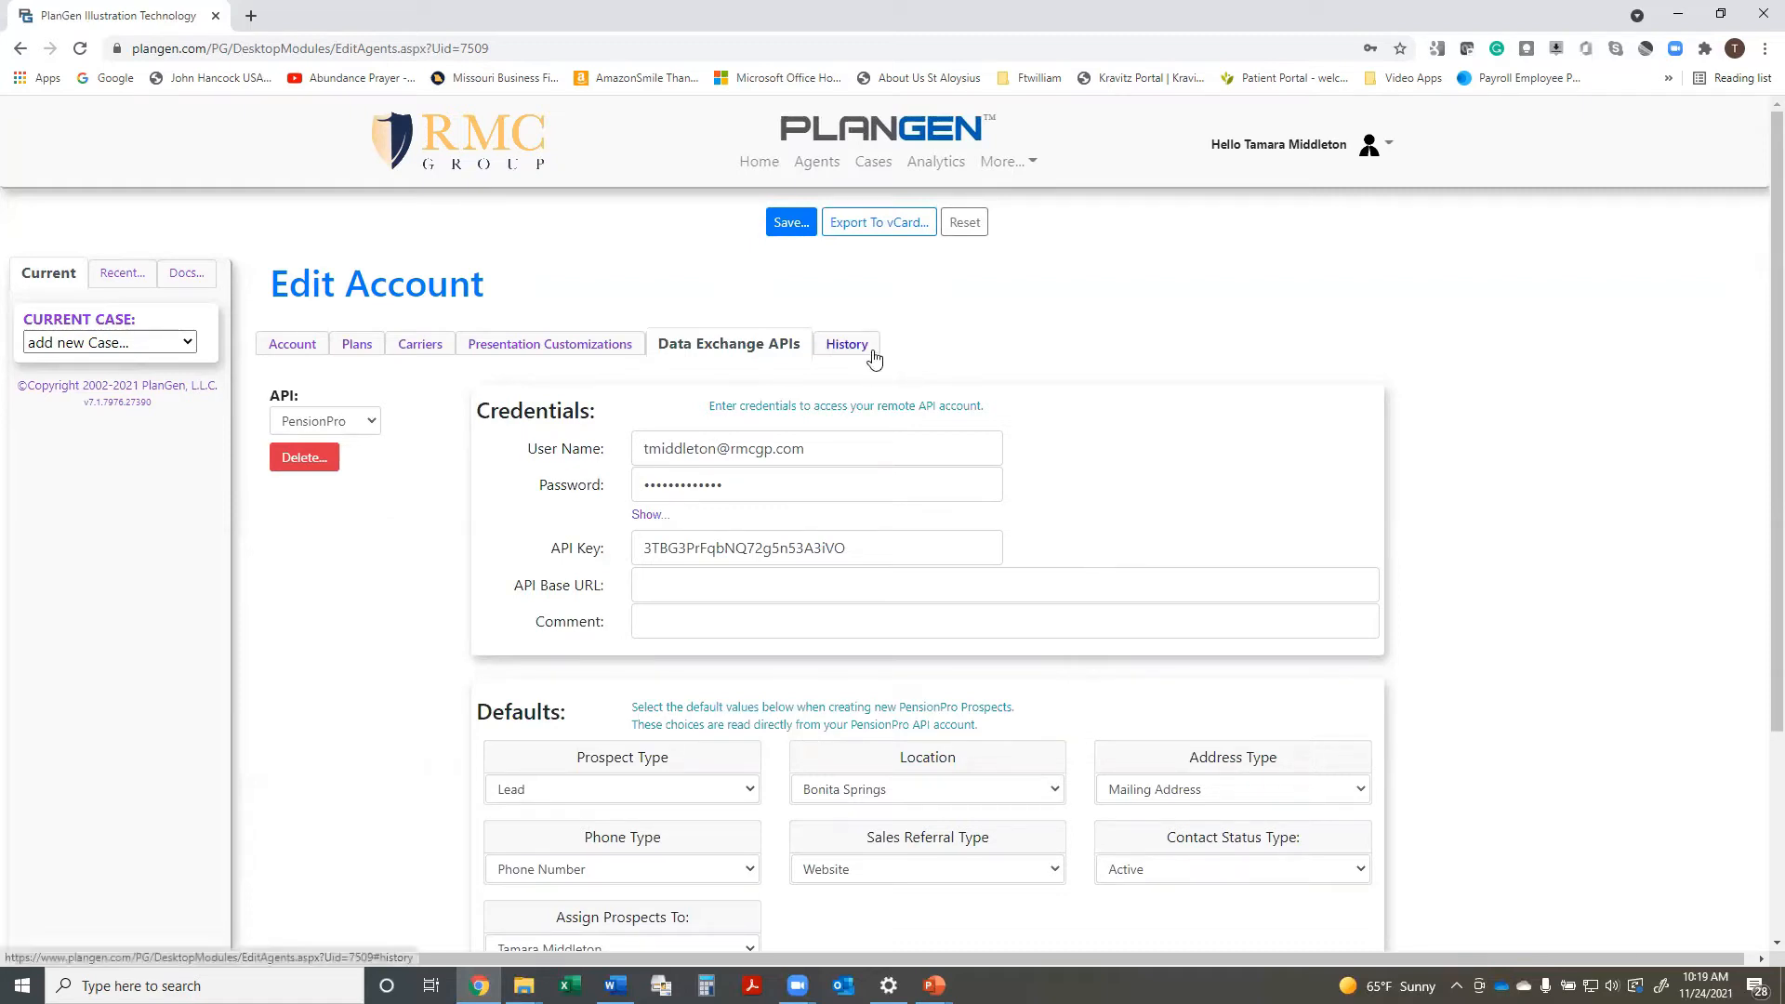
# Open the account's own bio page and start a proposal request from it.
pyautogui.click(1382, 151)
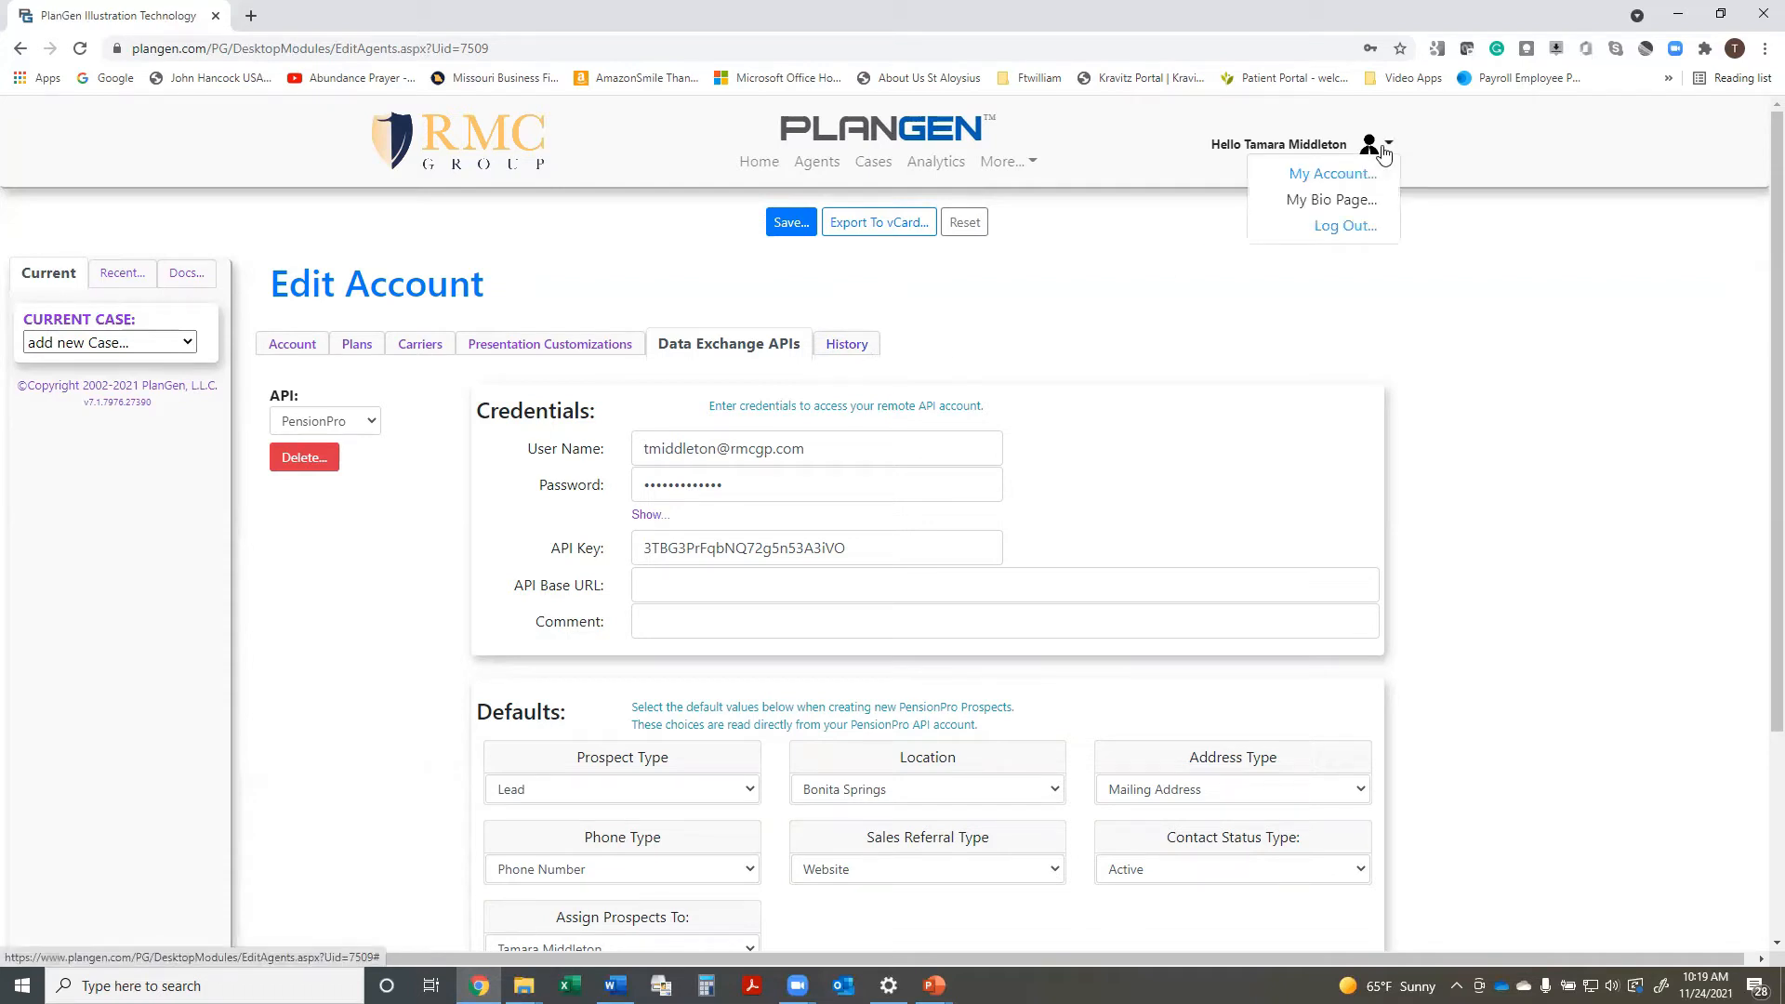
pyautogui.click(1348, 208)
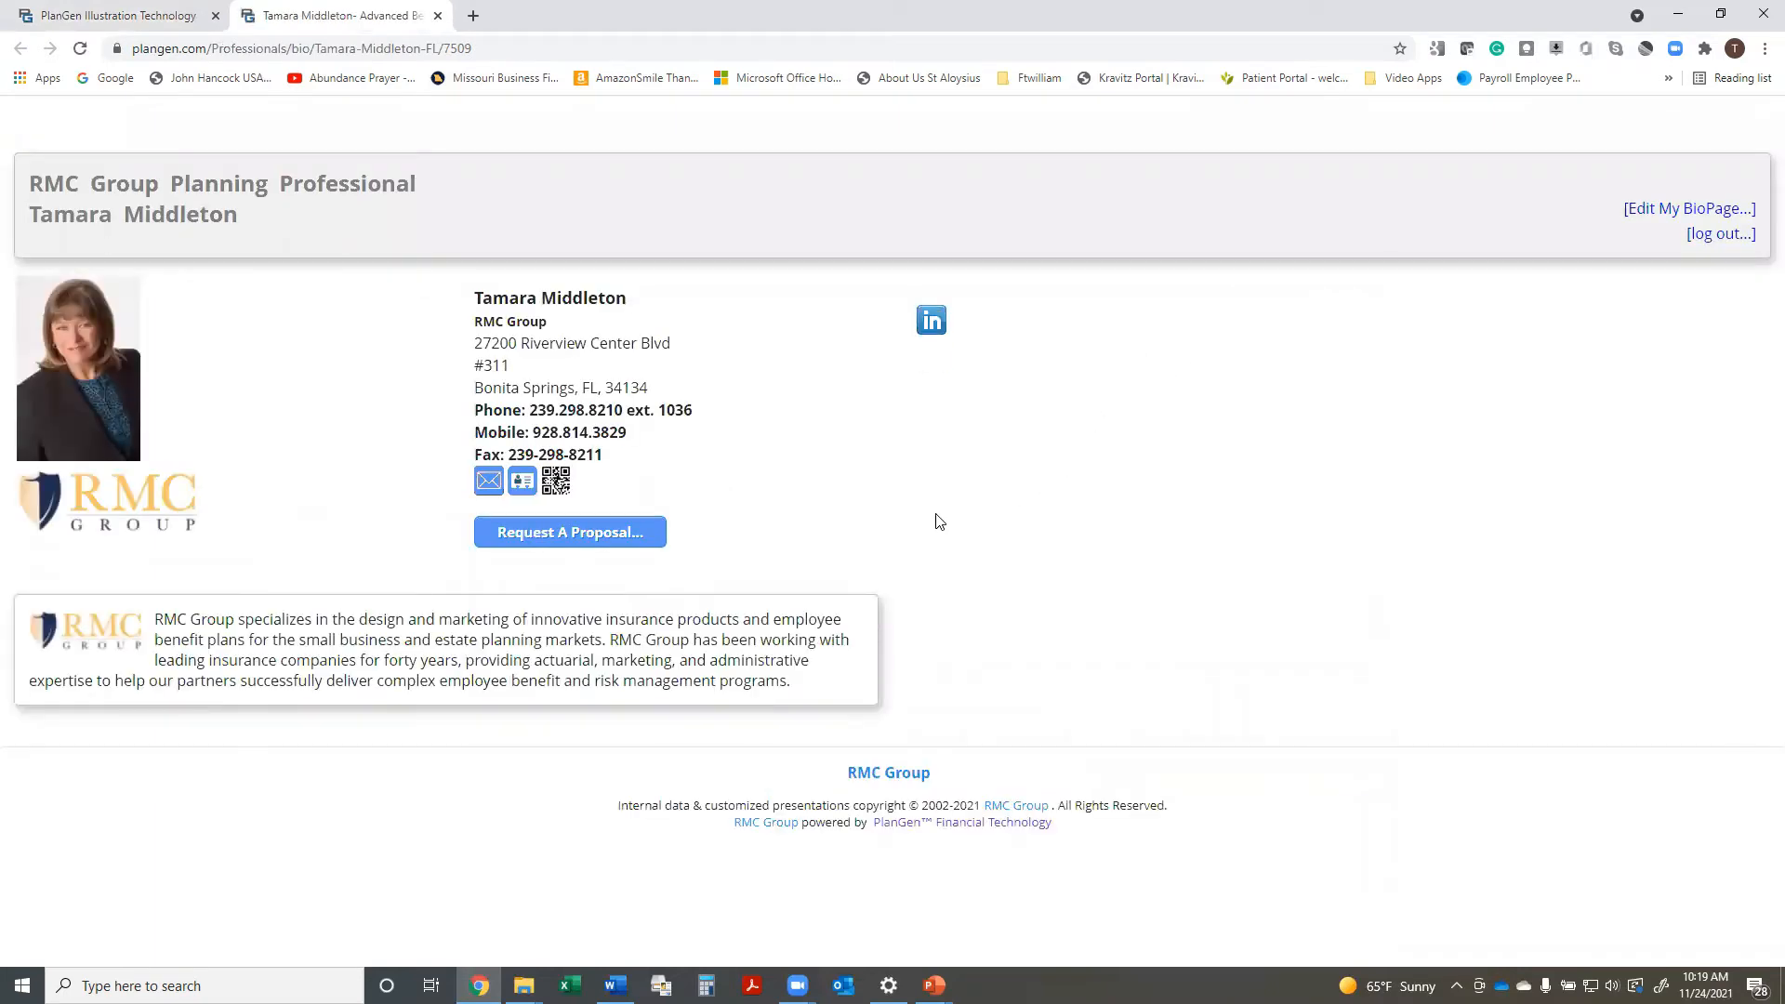
pyautogui.click(615, 541)
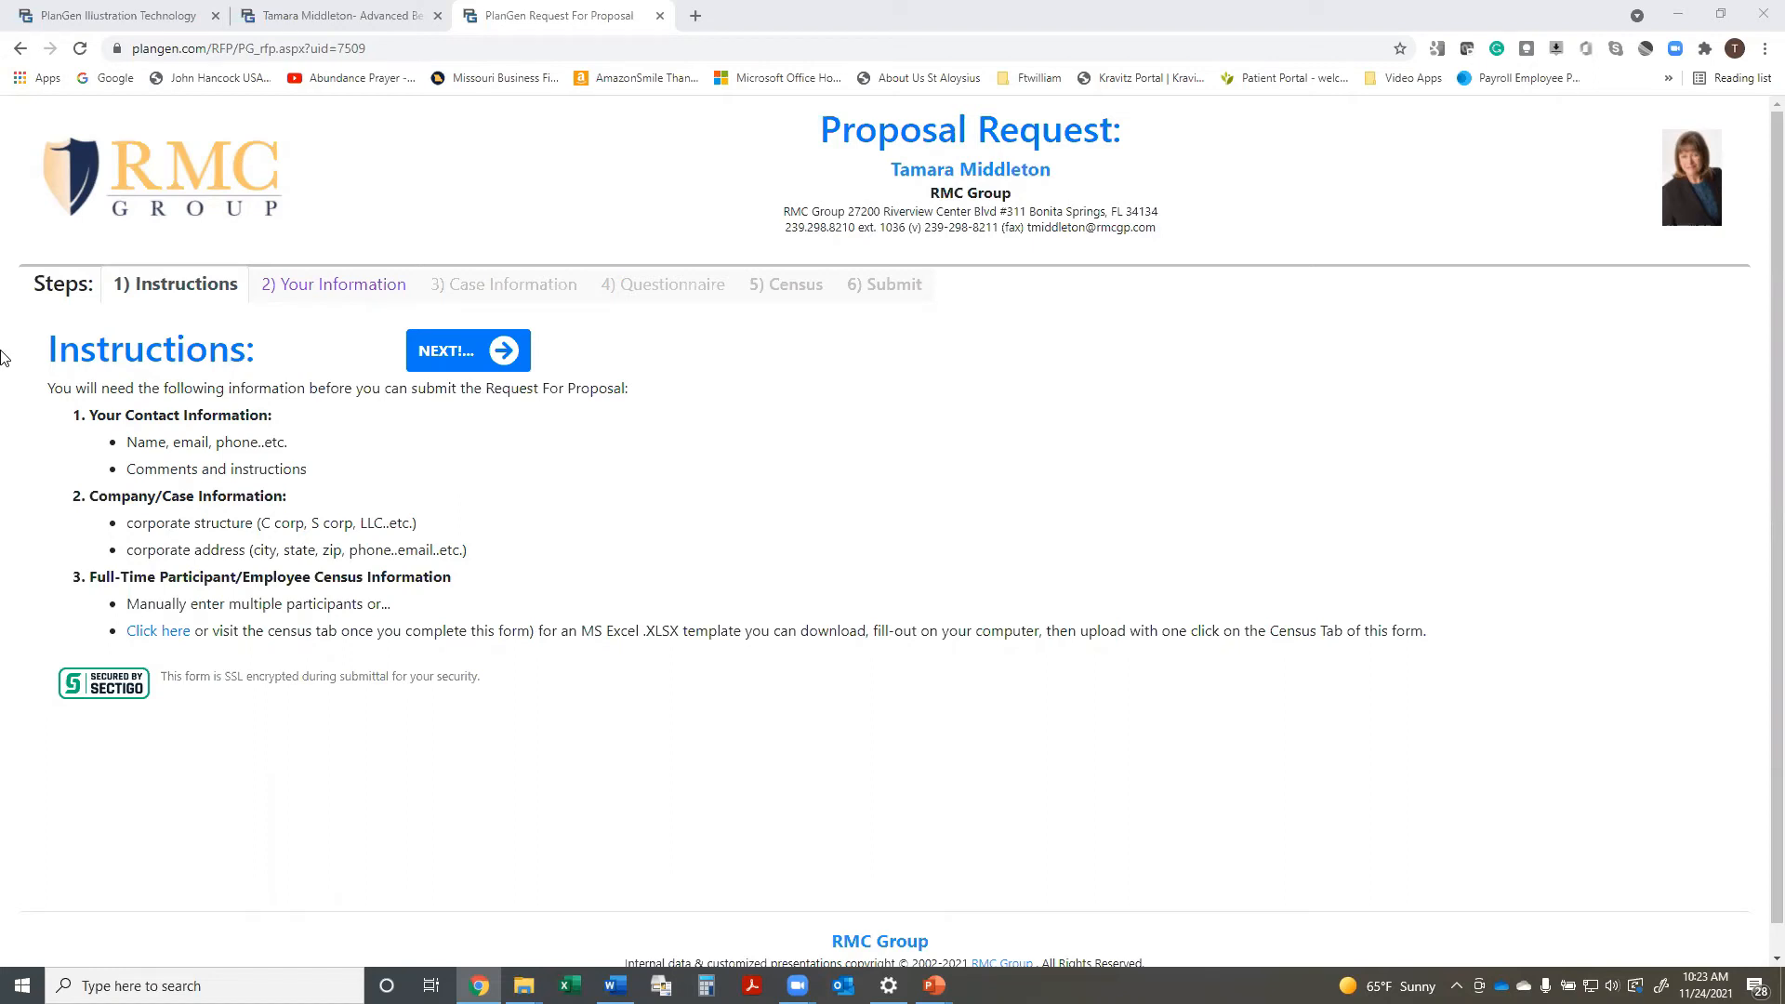
# Fill in the proposal request's contact information with the requester's first name, last name, e-mail and day phone.
pyautogui.click(460, 362)
pyautogui.click(561, 444)
pyautogui.click(550, 488)
pyautogui.click(542, 510)
pyautogui.click(541, 556)
pyautogui.click(537, 551)
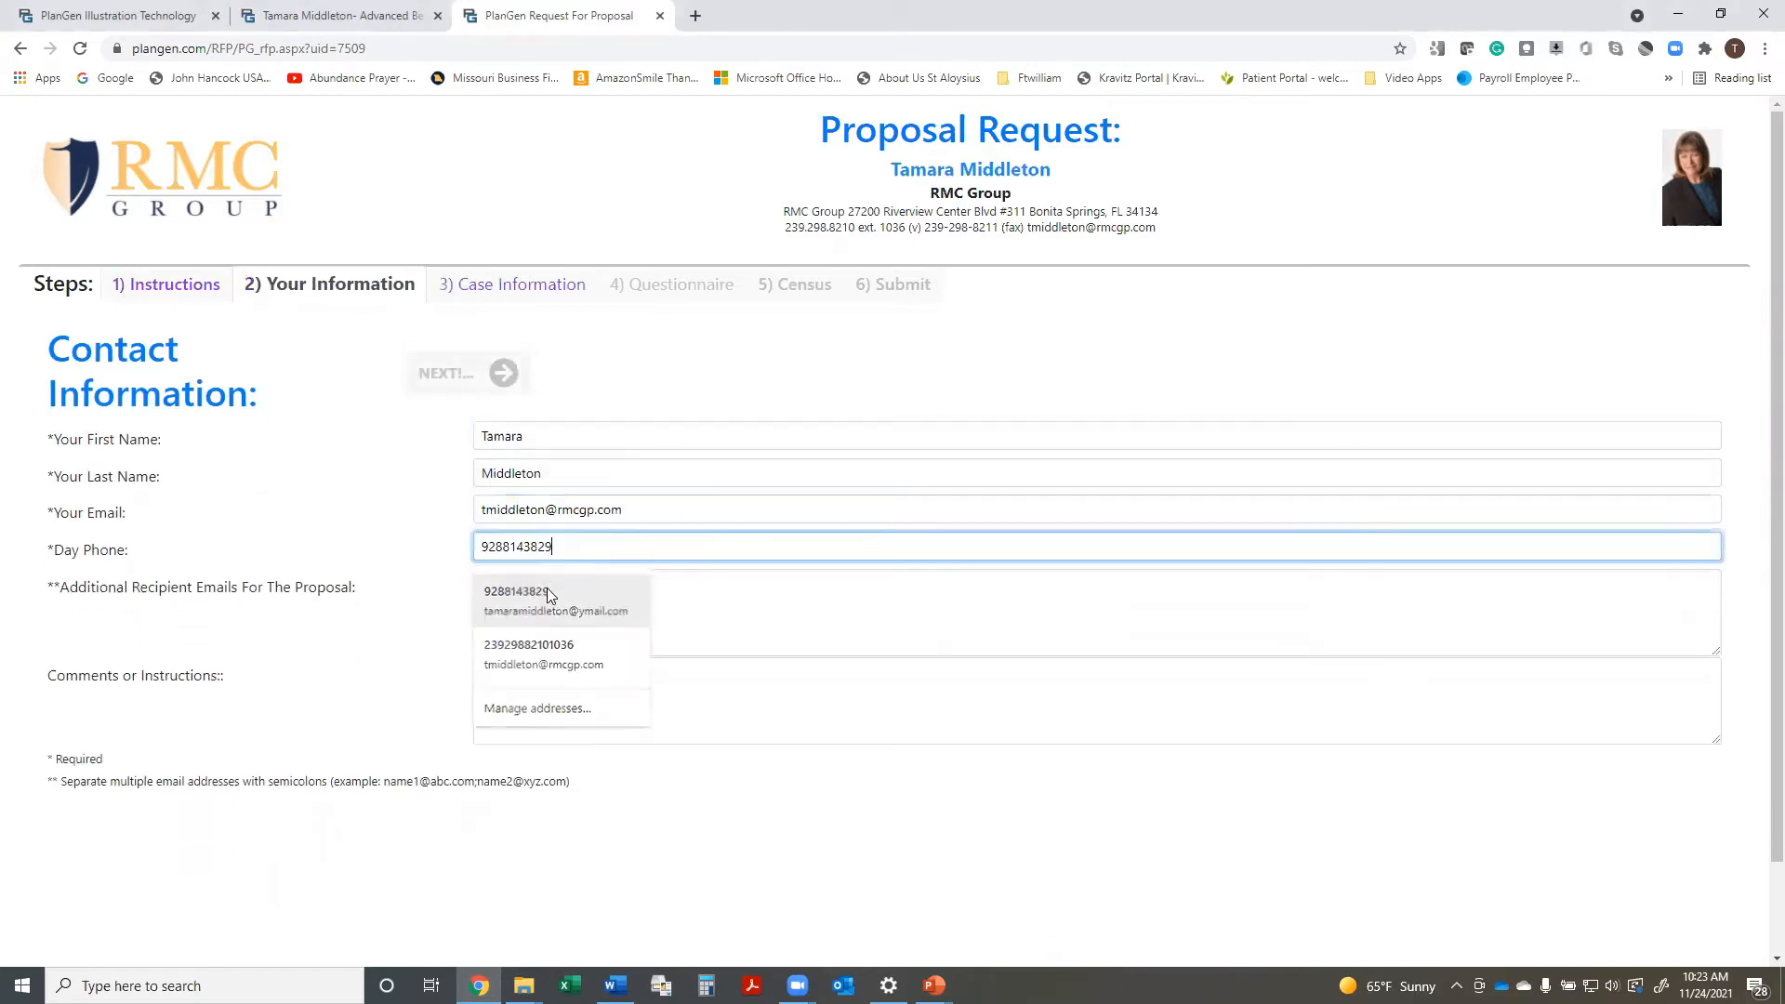
pyautogui.click(521, 589)
# Enter the case information for employer Forrest Ridge Urgent Care, including its city, state, ZIP, phone and e-mail, and save it.
pyautogui.click(514, 286)
pyautogui.click(536, 418)
pyautogui.click(533, 474)
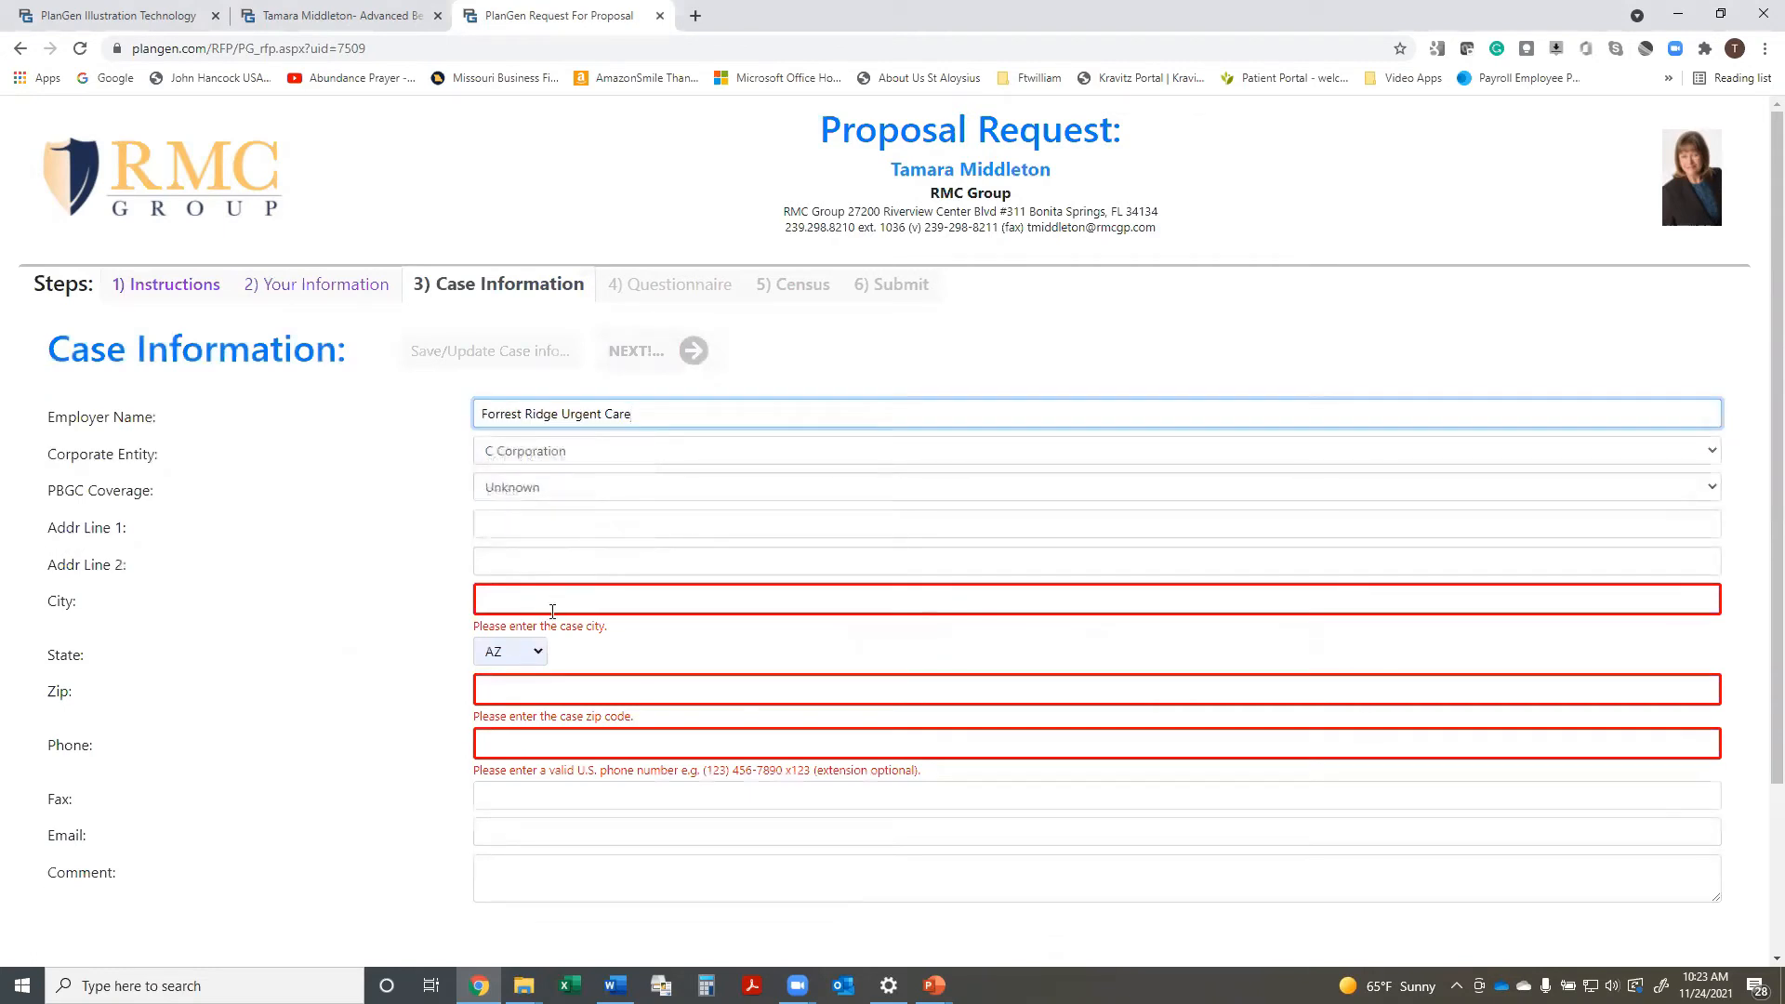
pyautogui.click(558, 599)
pyautogui.click(548, 649)
pyautogui.click(525, 350)
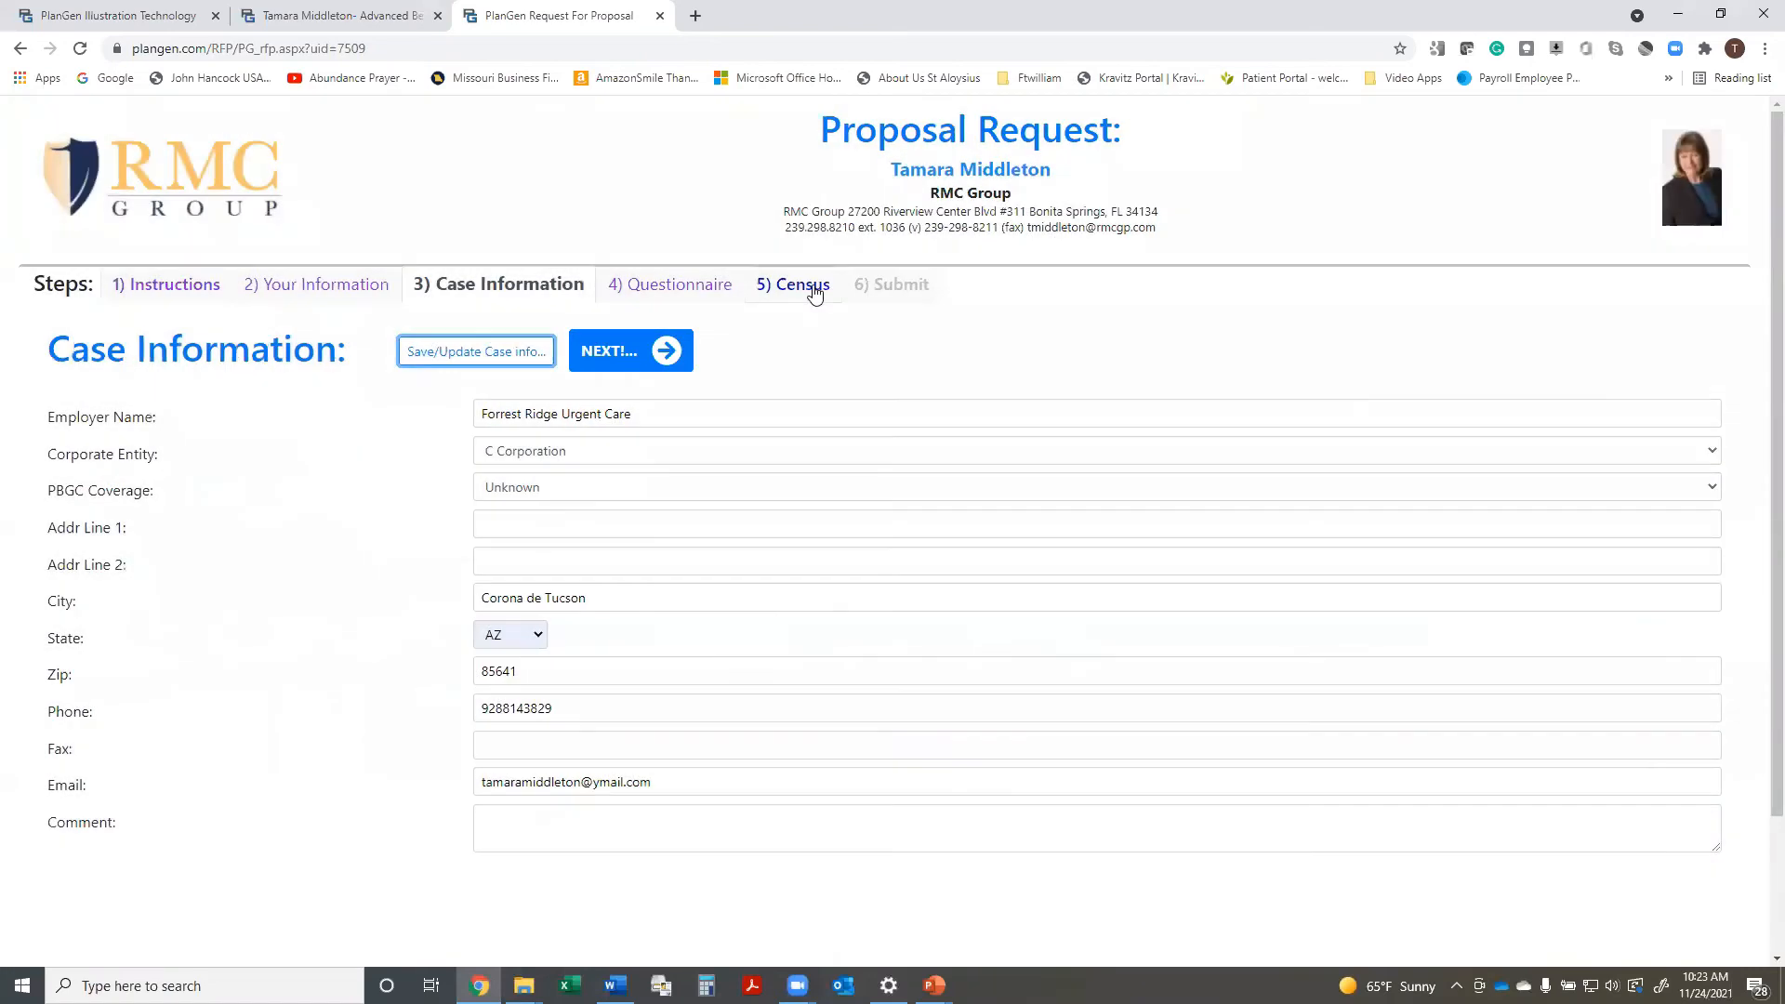
# Upload the Demo Census - Doctor Group spreadsheet from the Desktop as the proposal request's census.
pyautogui.click(805, 288)
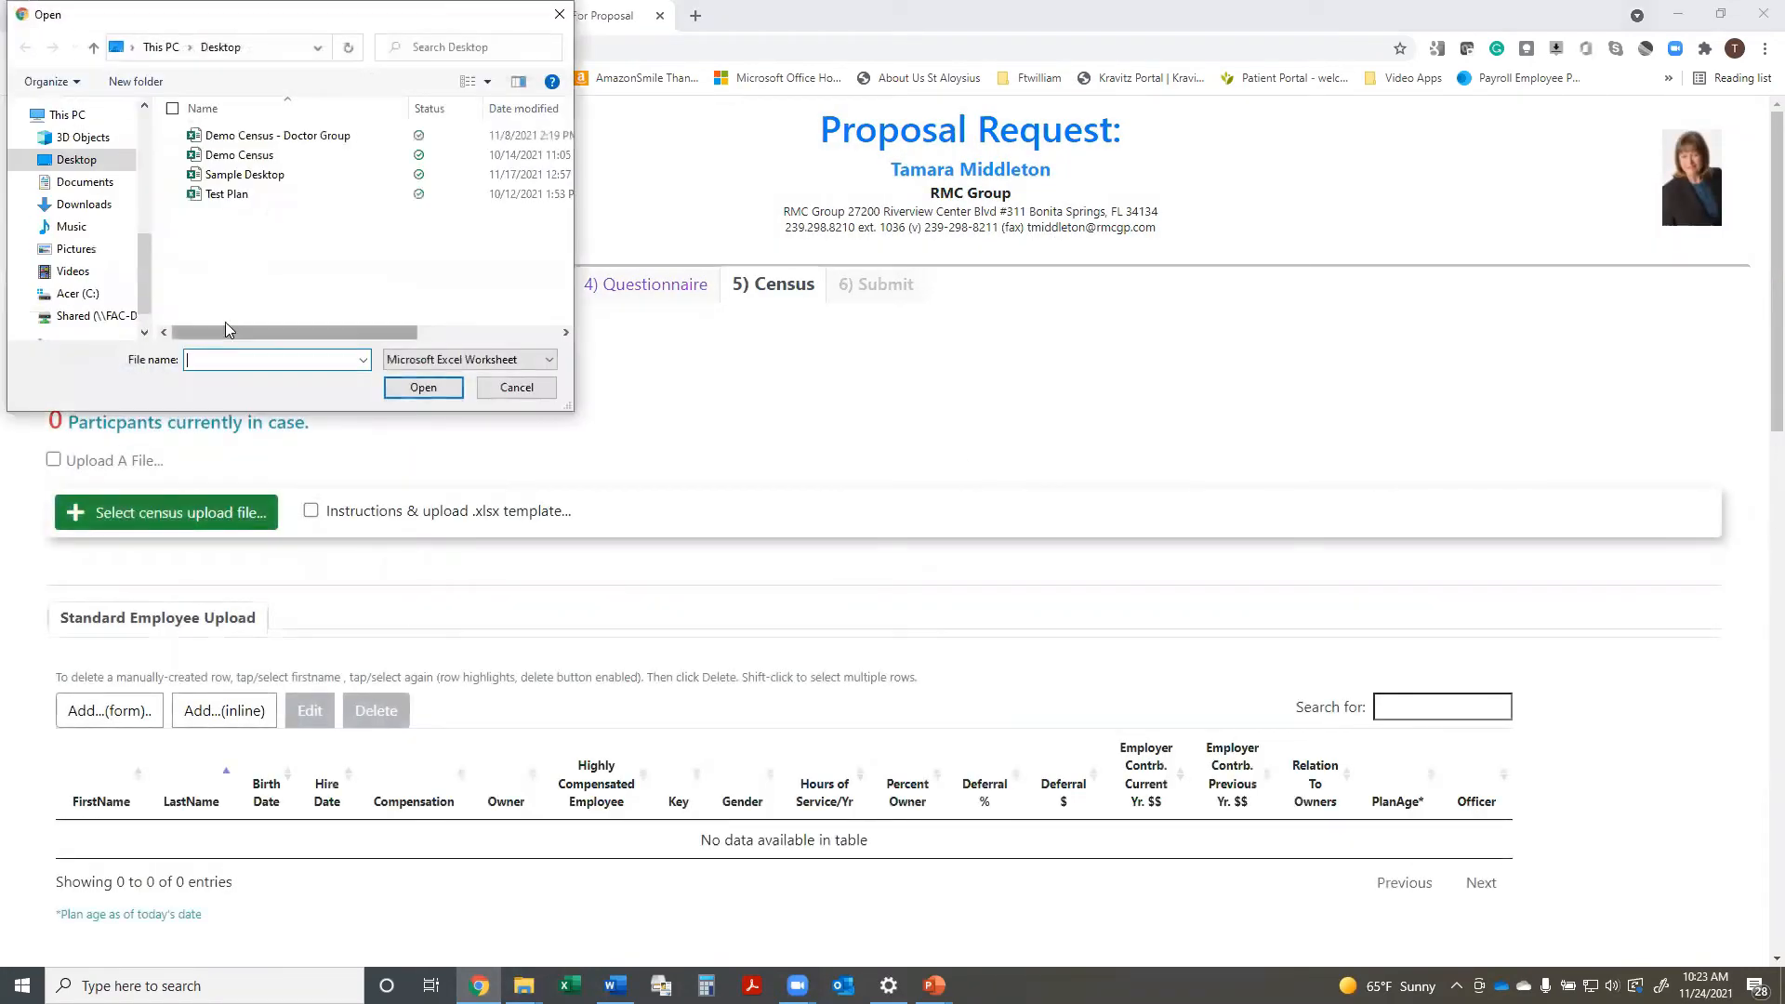
pyautogui.click(282, 136)
pyautogui.click(420, 387)
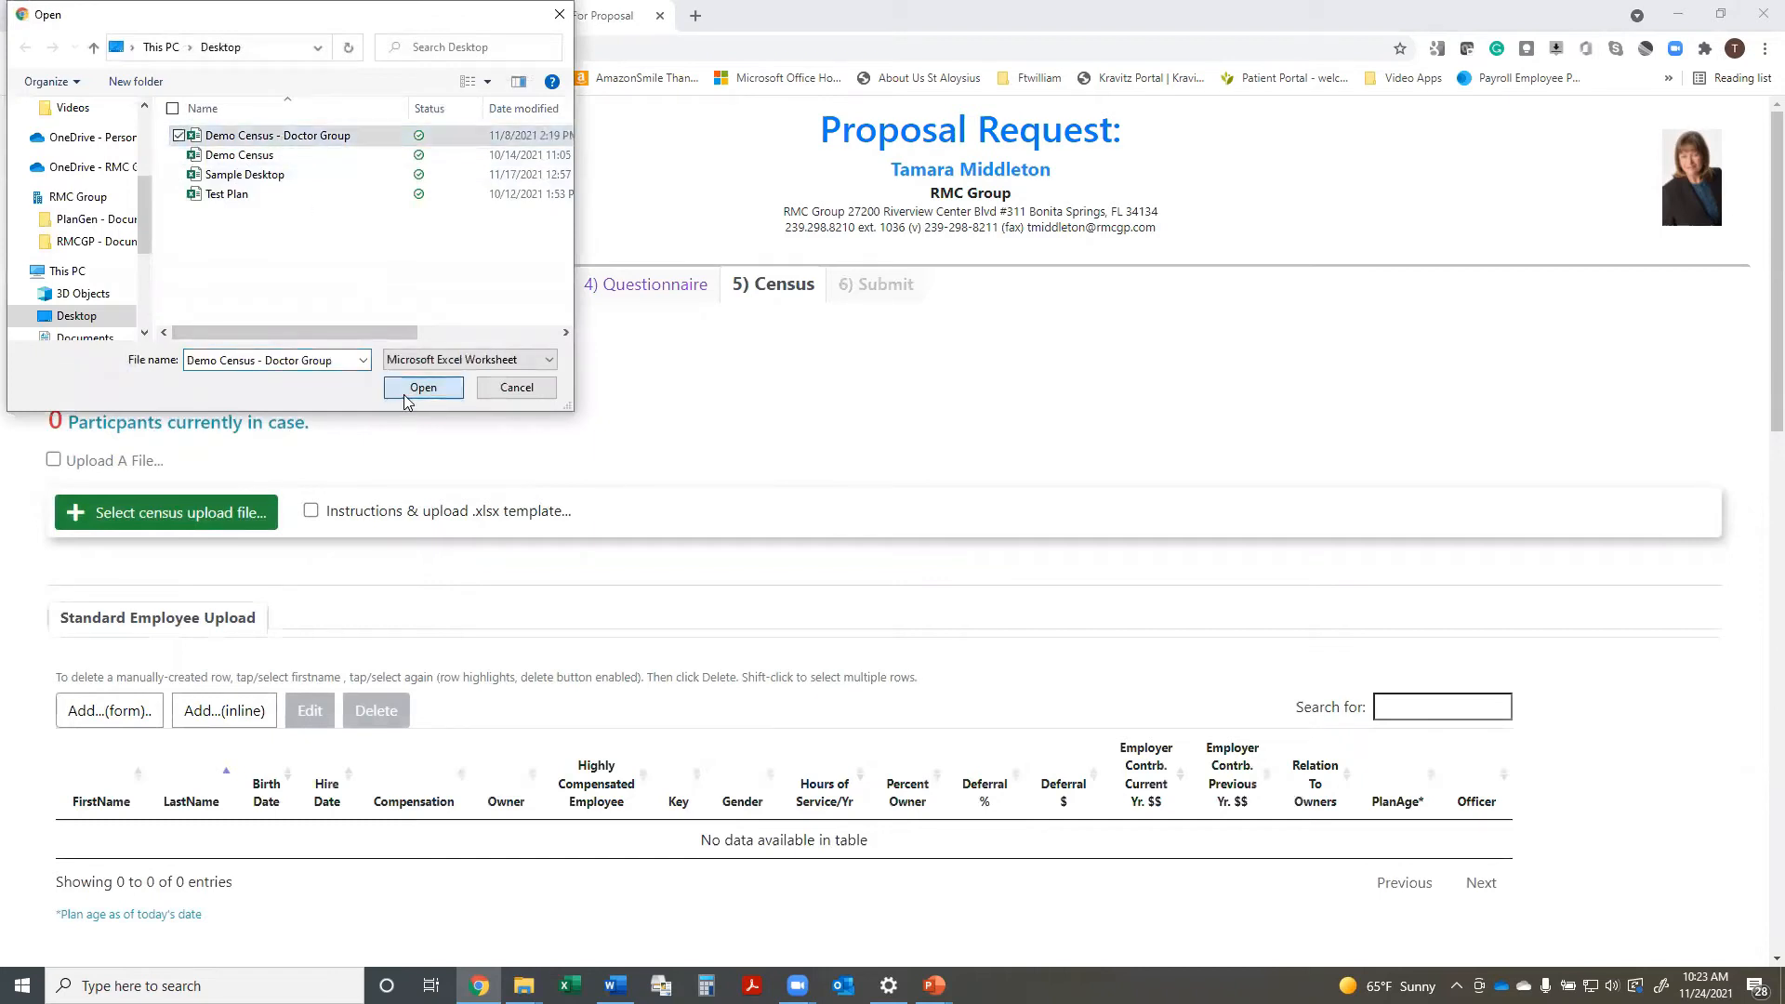
pyautogui.click(576, 465)
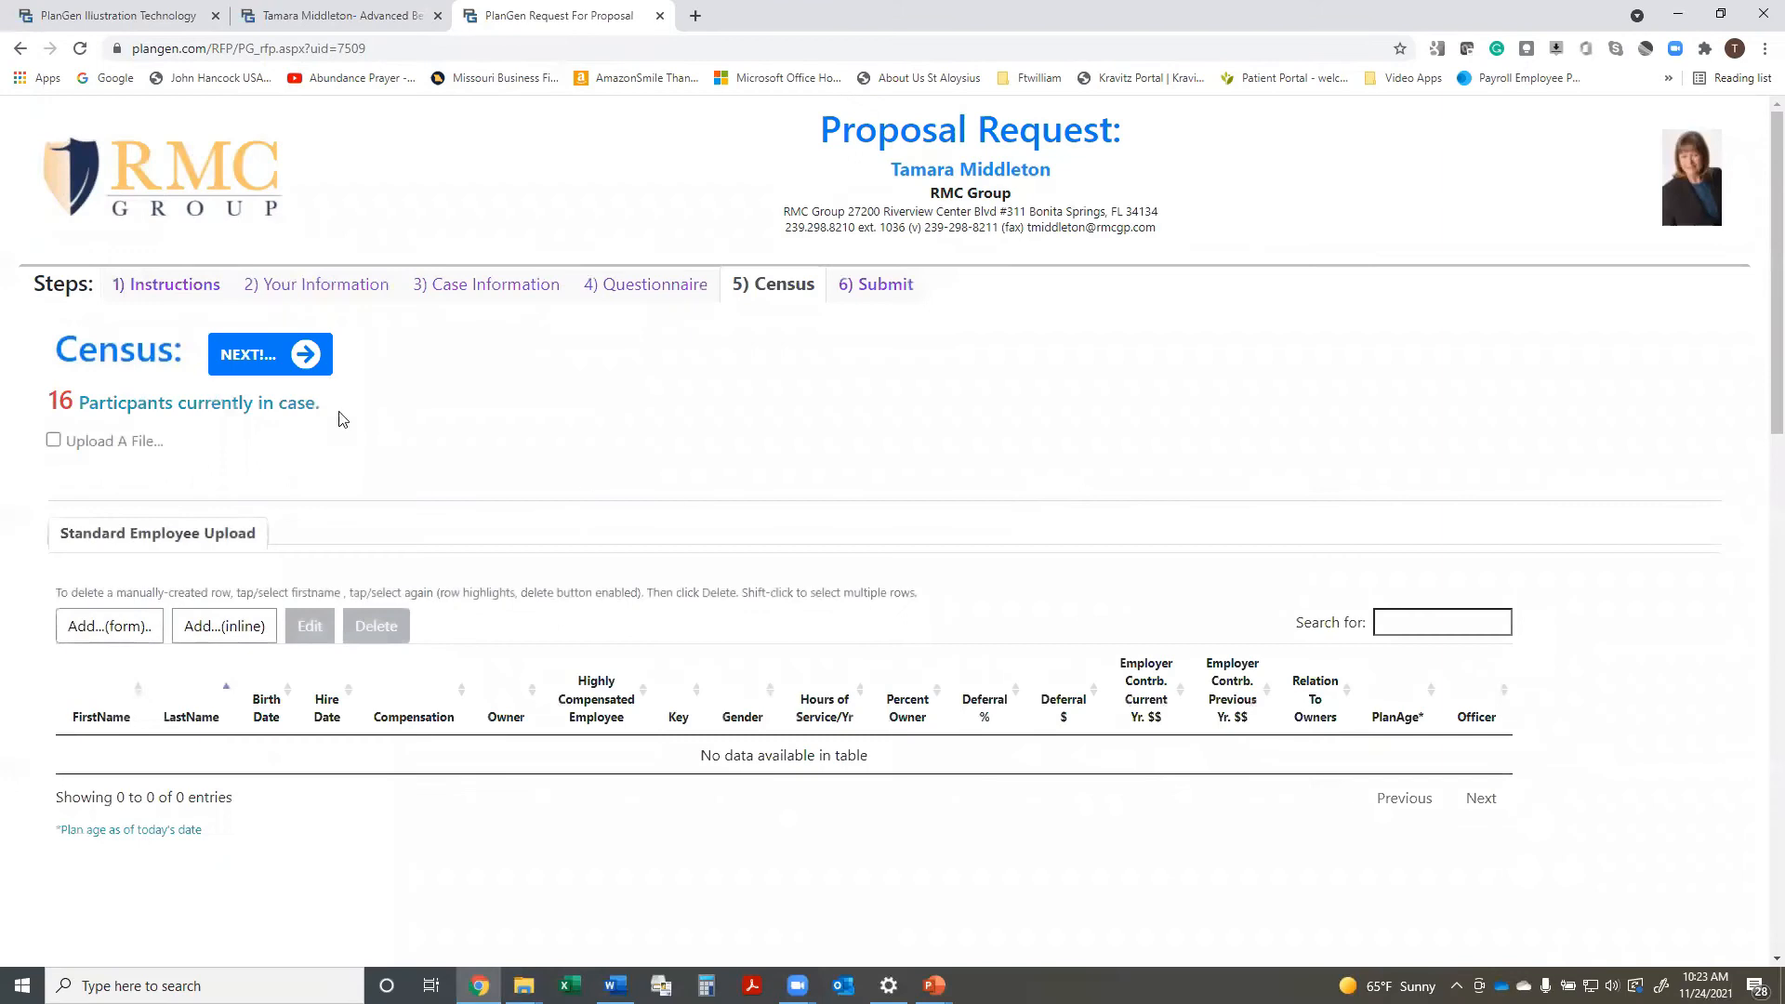
# Proceed to the confirmation of the proposal request and submit the RFP.
pyautogui.click(279, 358)
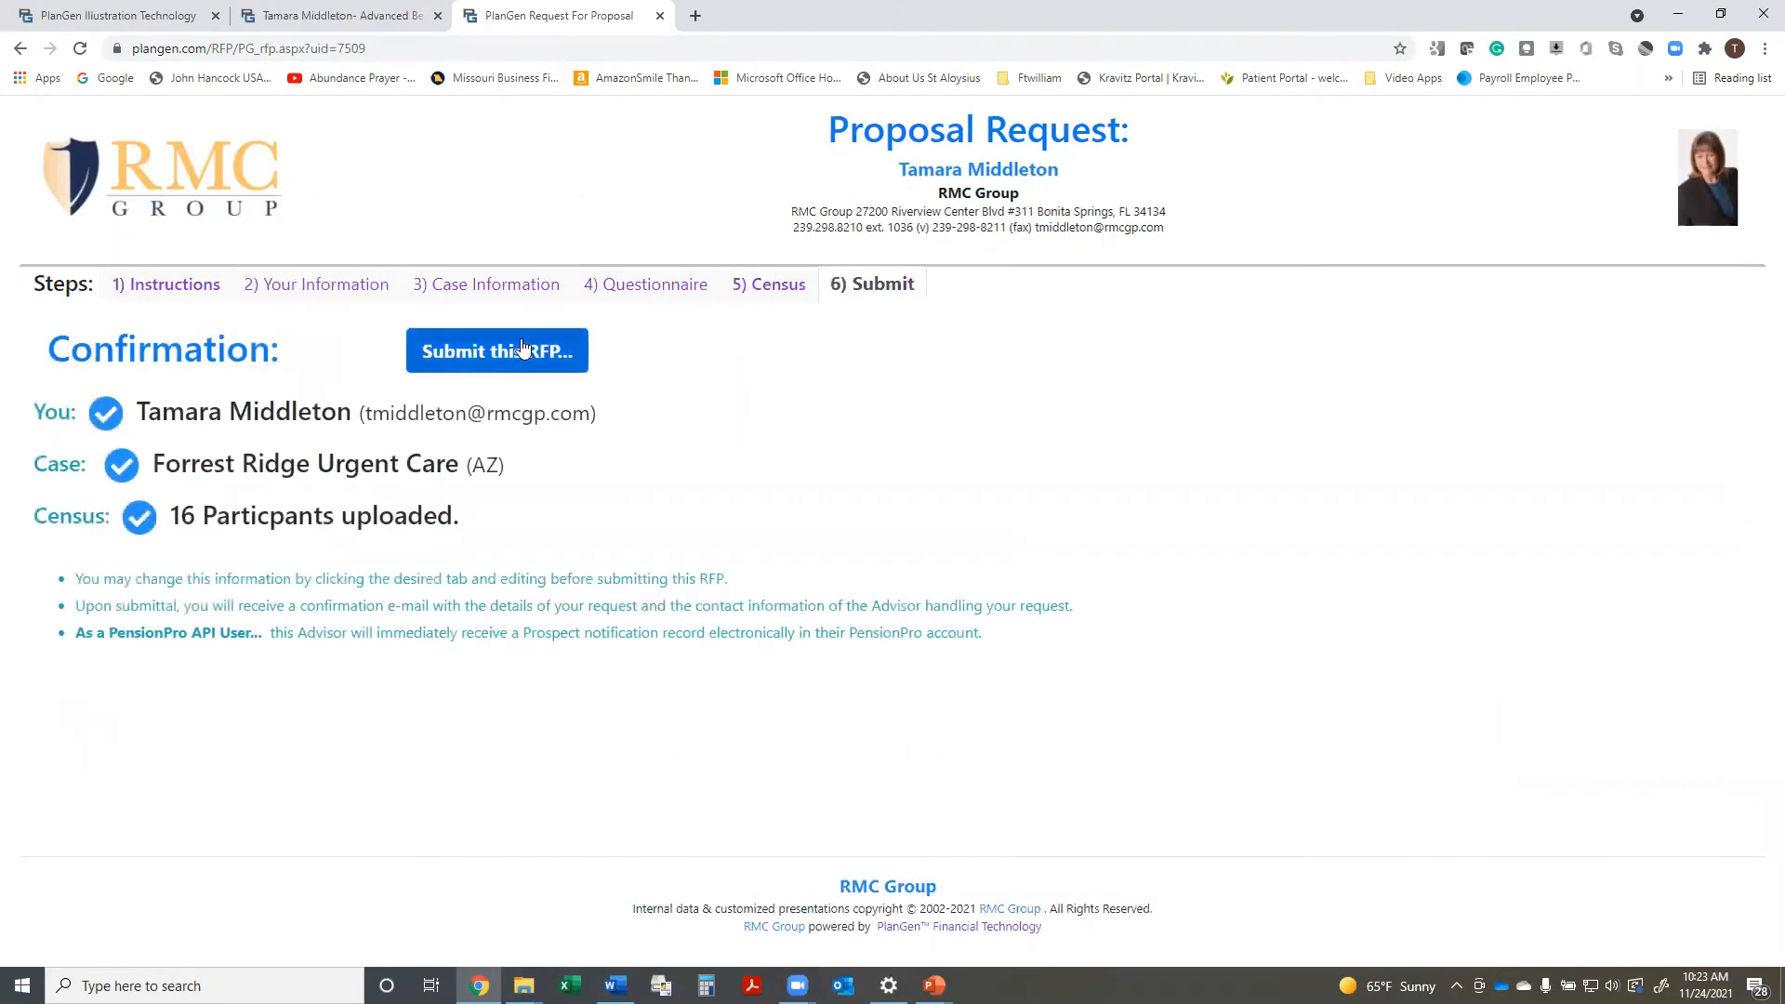
pyautogui.click(522, 353)
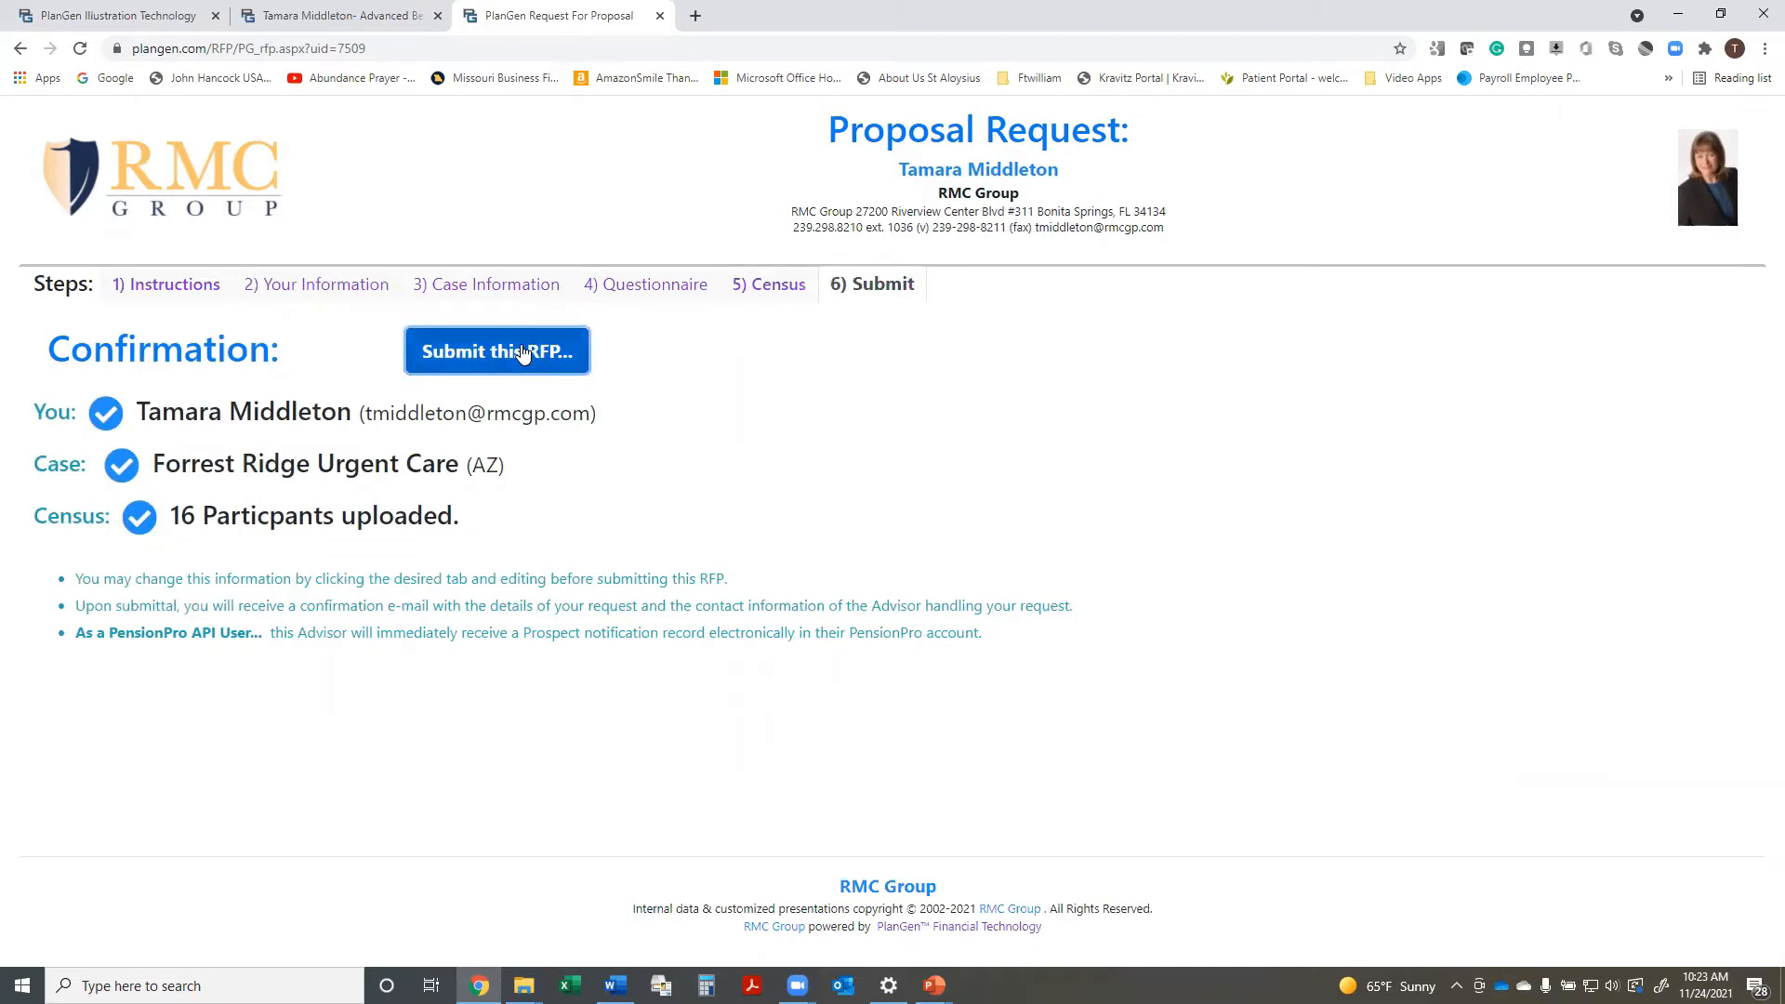
pyautogui.click(522, 354)
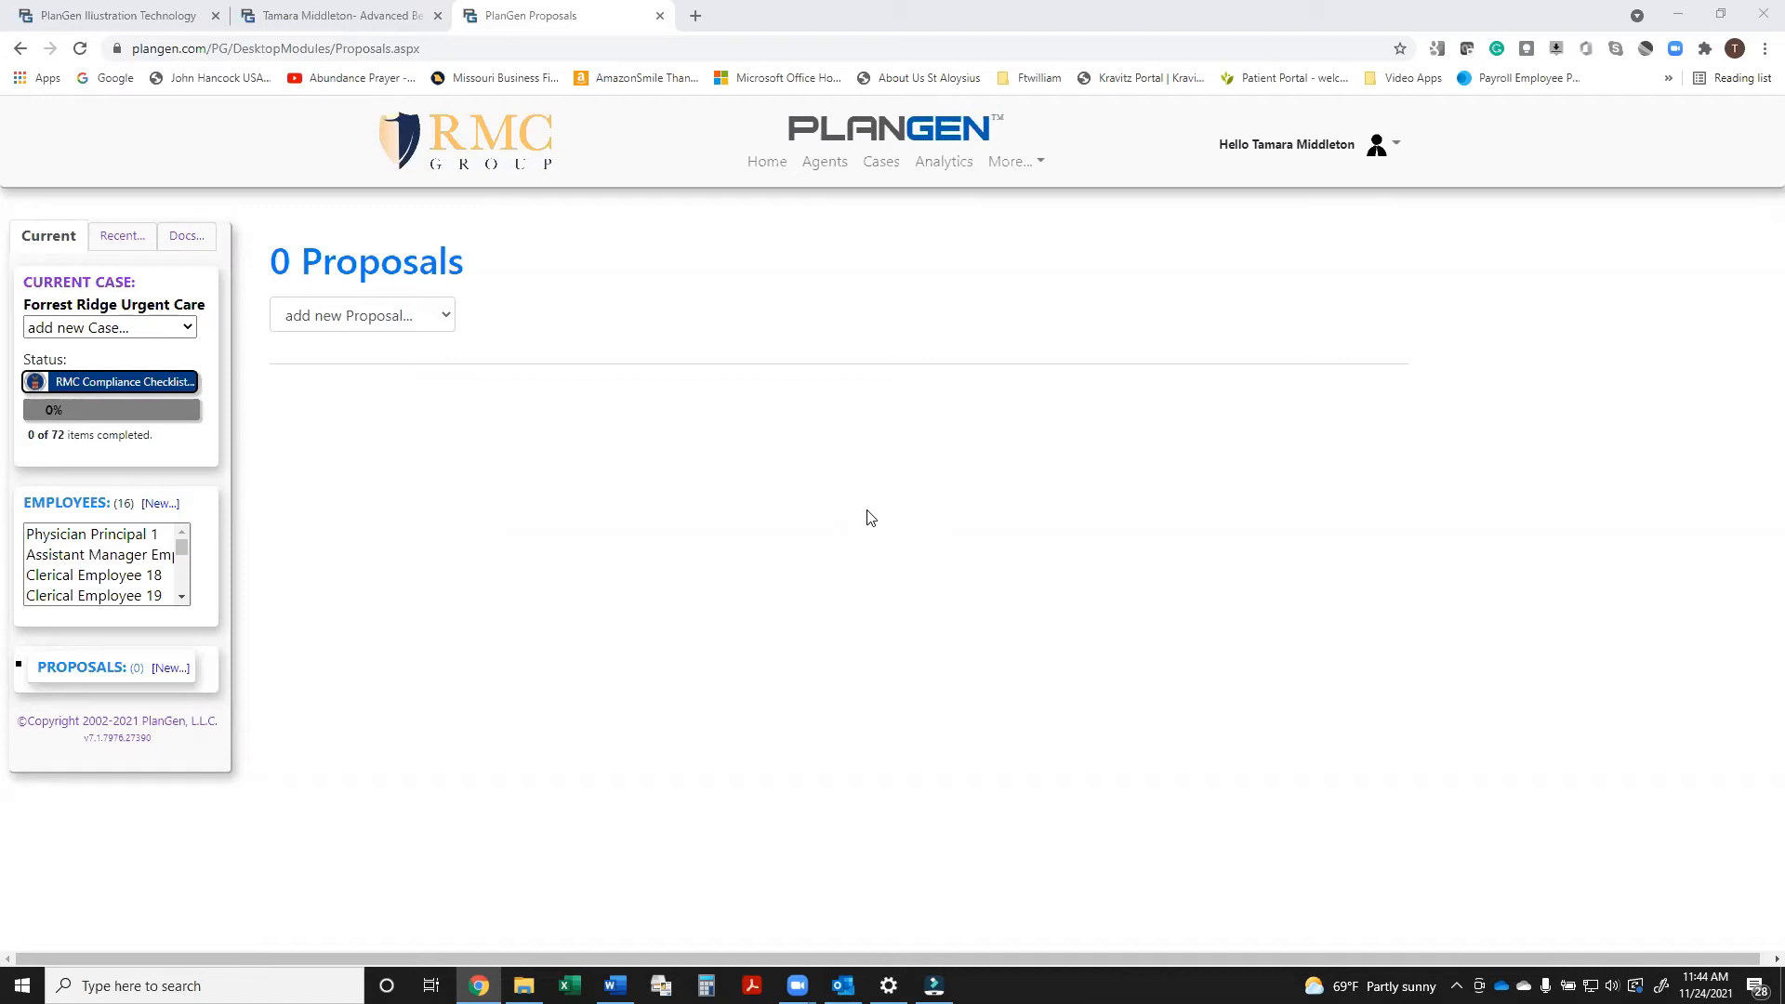
# Open the Forrest Ridge Urgent Care case and review its details and the available corporate entity types.
pyautogui.click(102, 288)
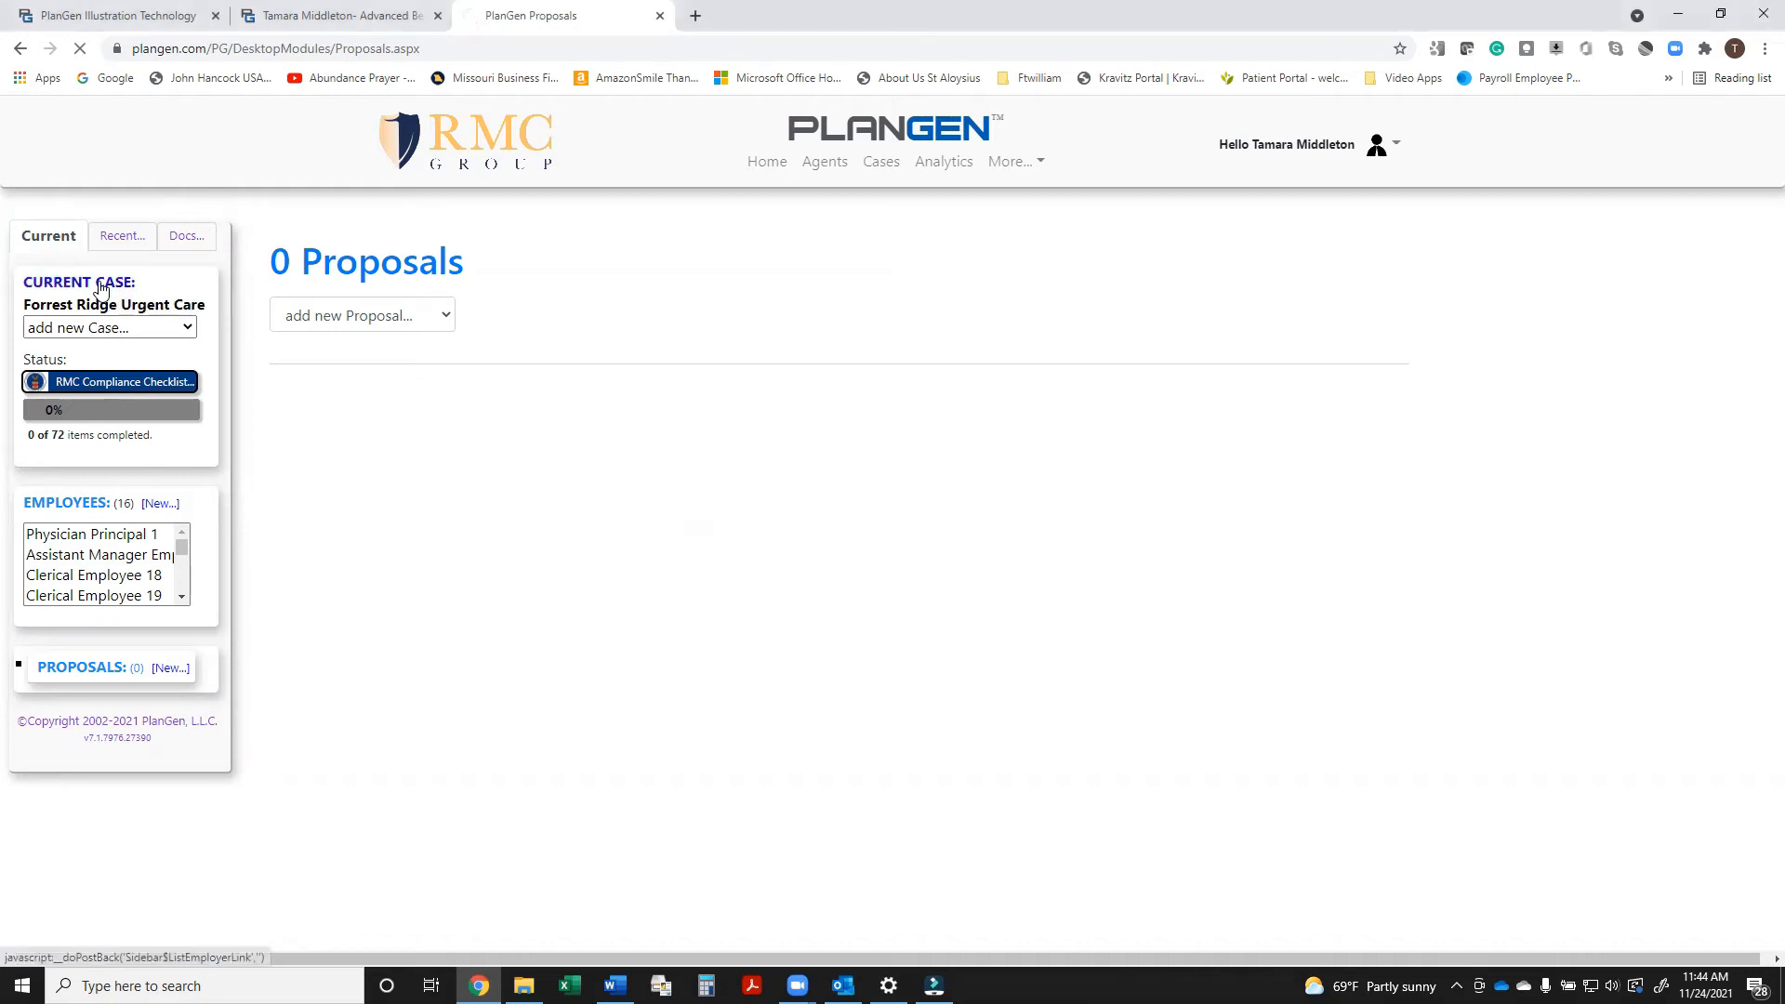
pyautogui.click(398, 614)
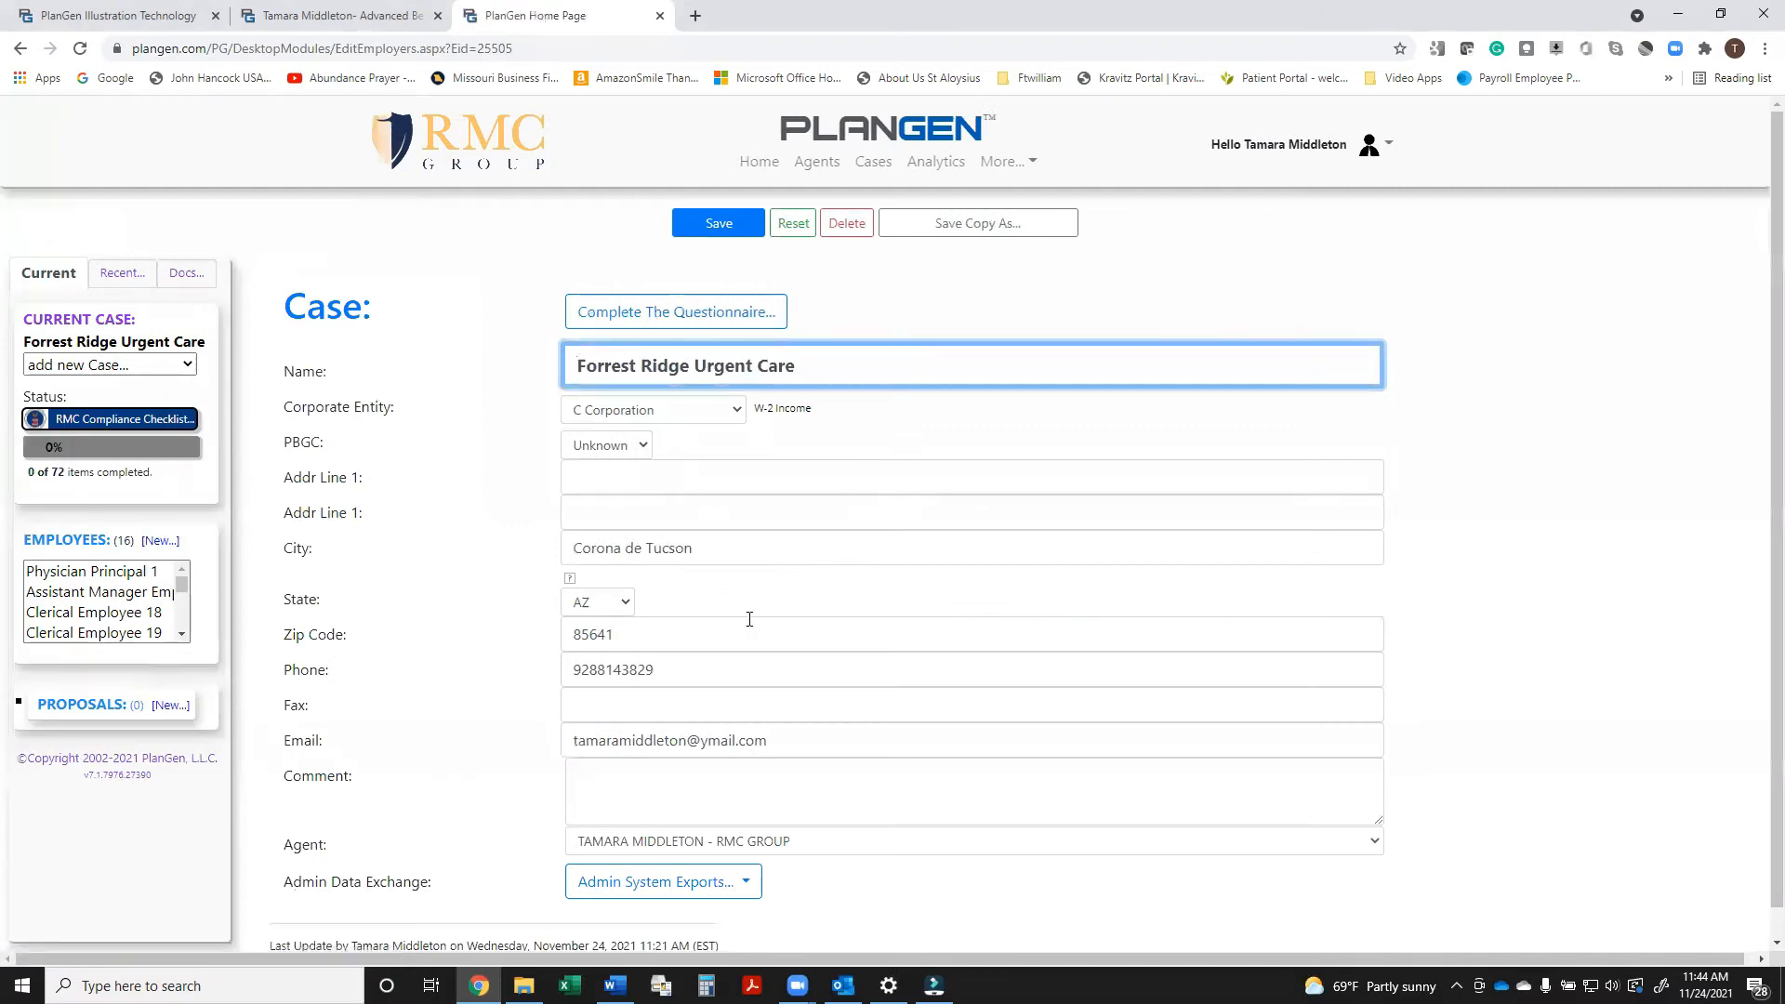
pyautogui.scroll(-1, 729, 576)
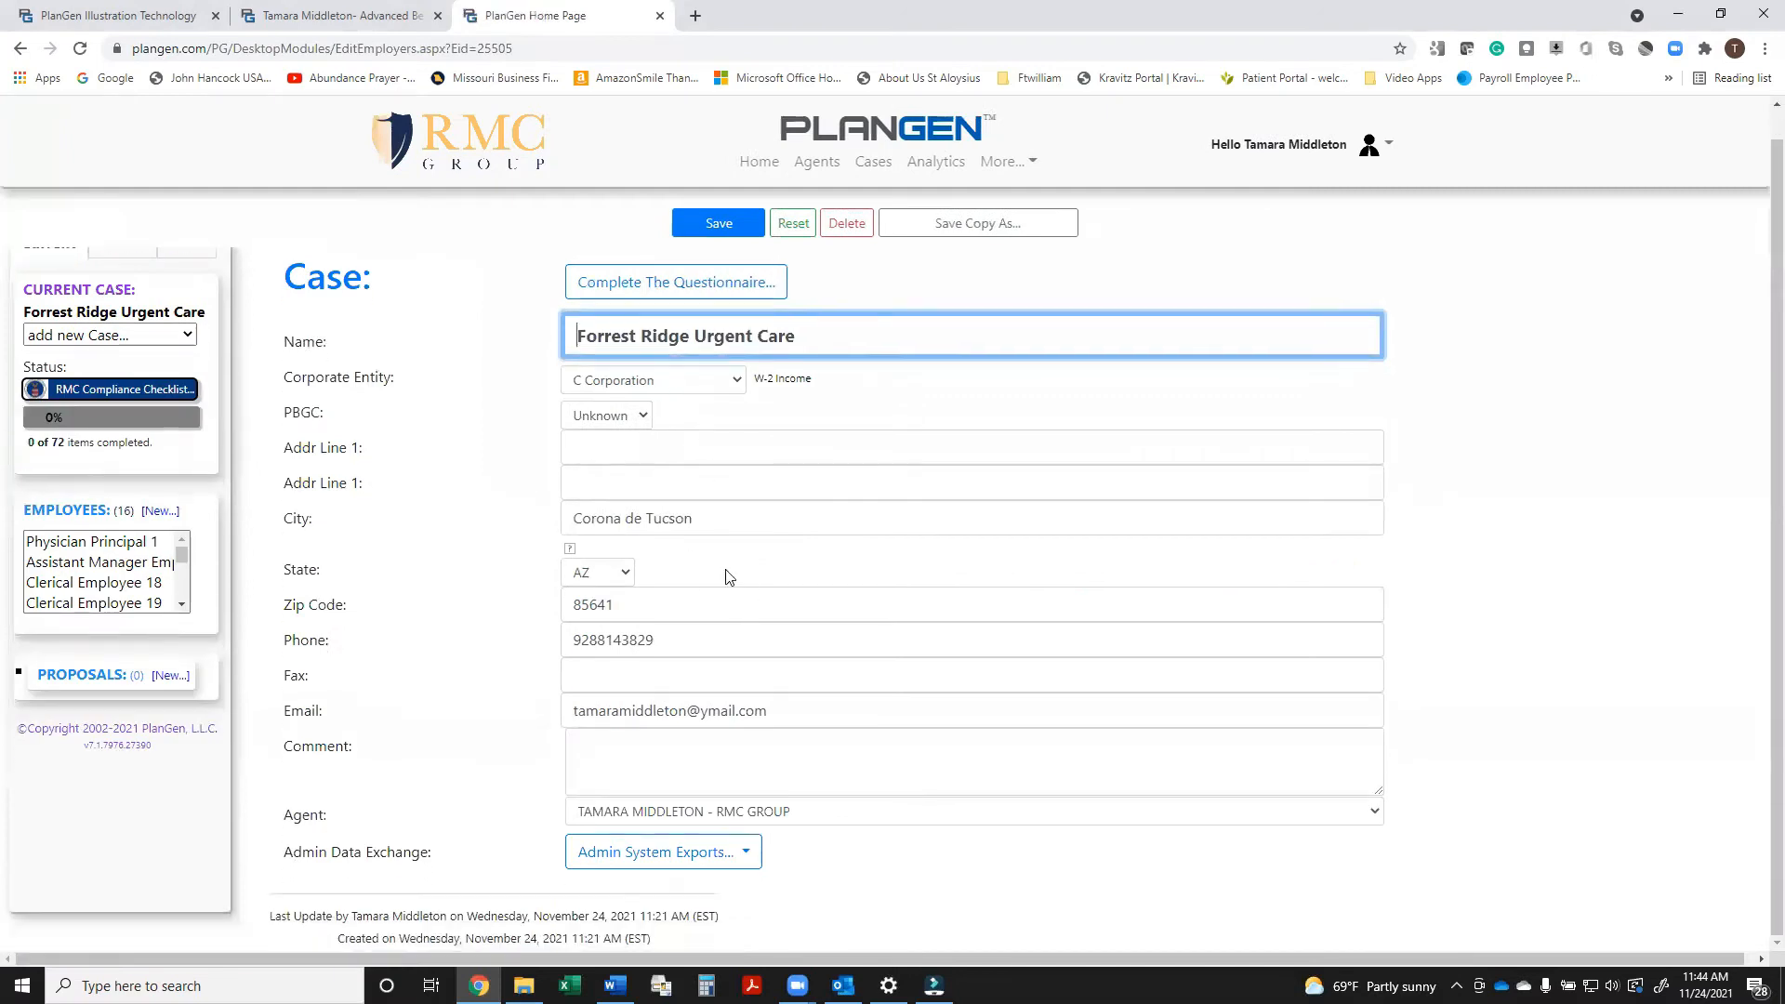
pyautogui.click(738, 381)
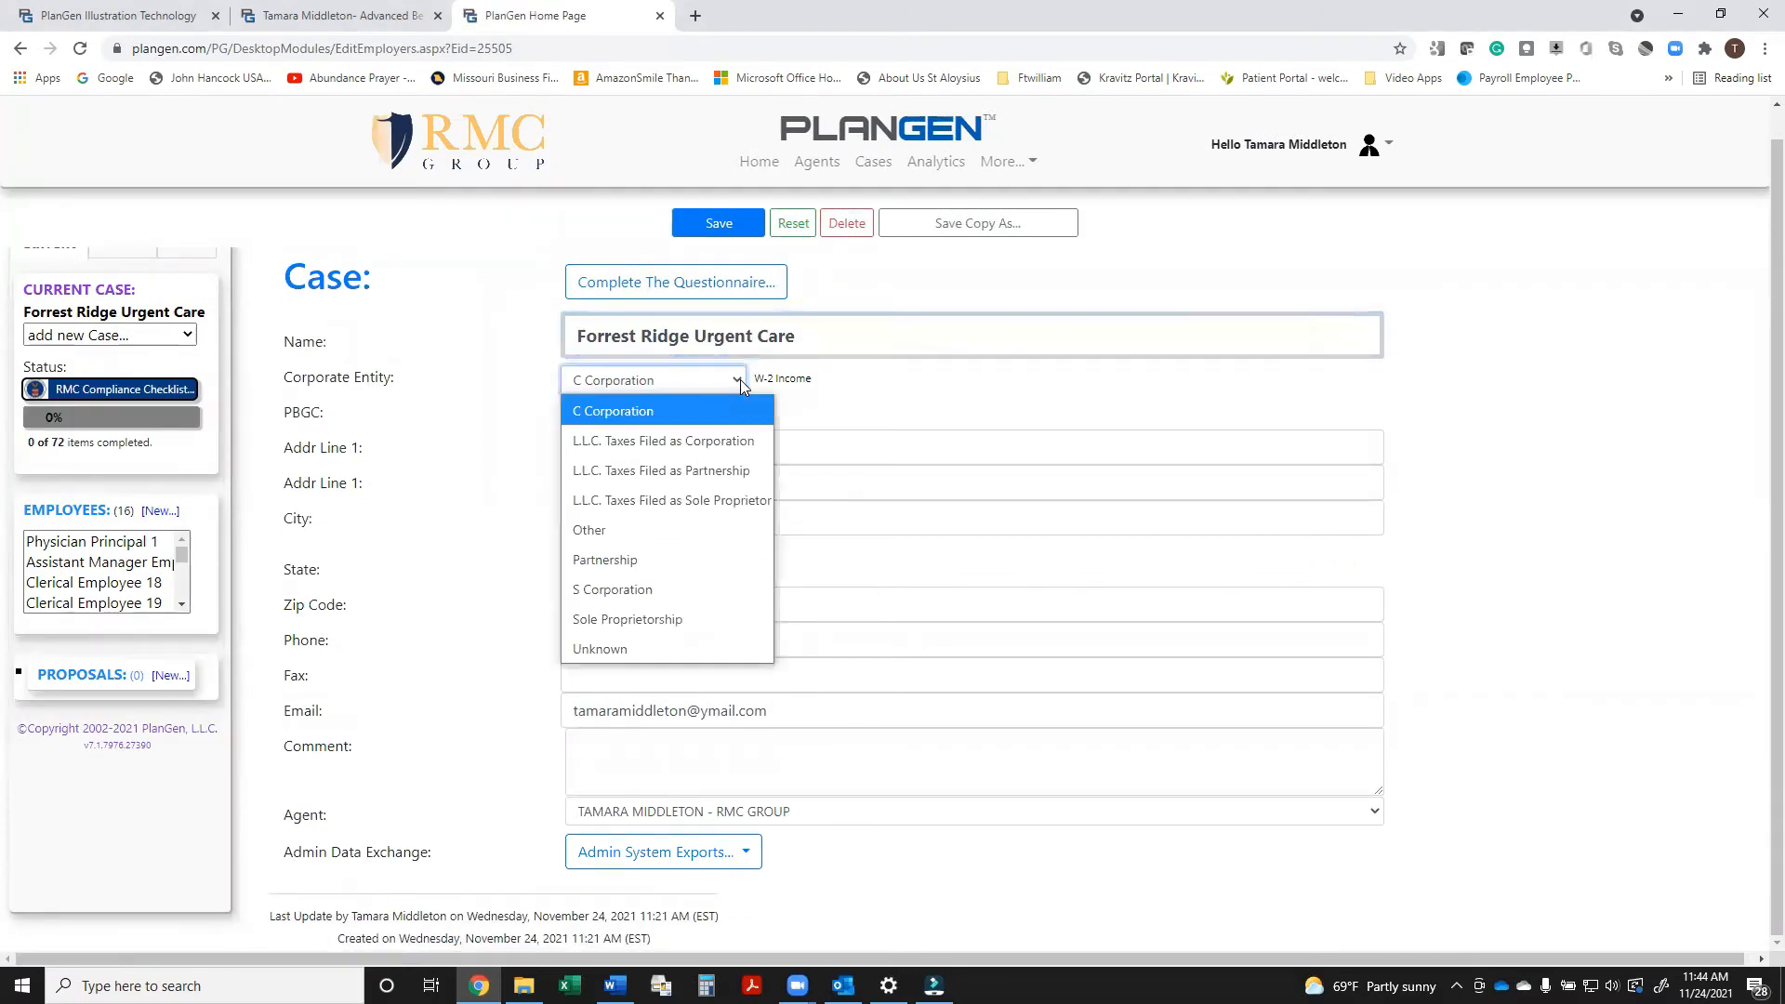
pyautogui.click(741, 384)
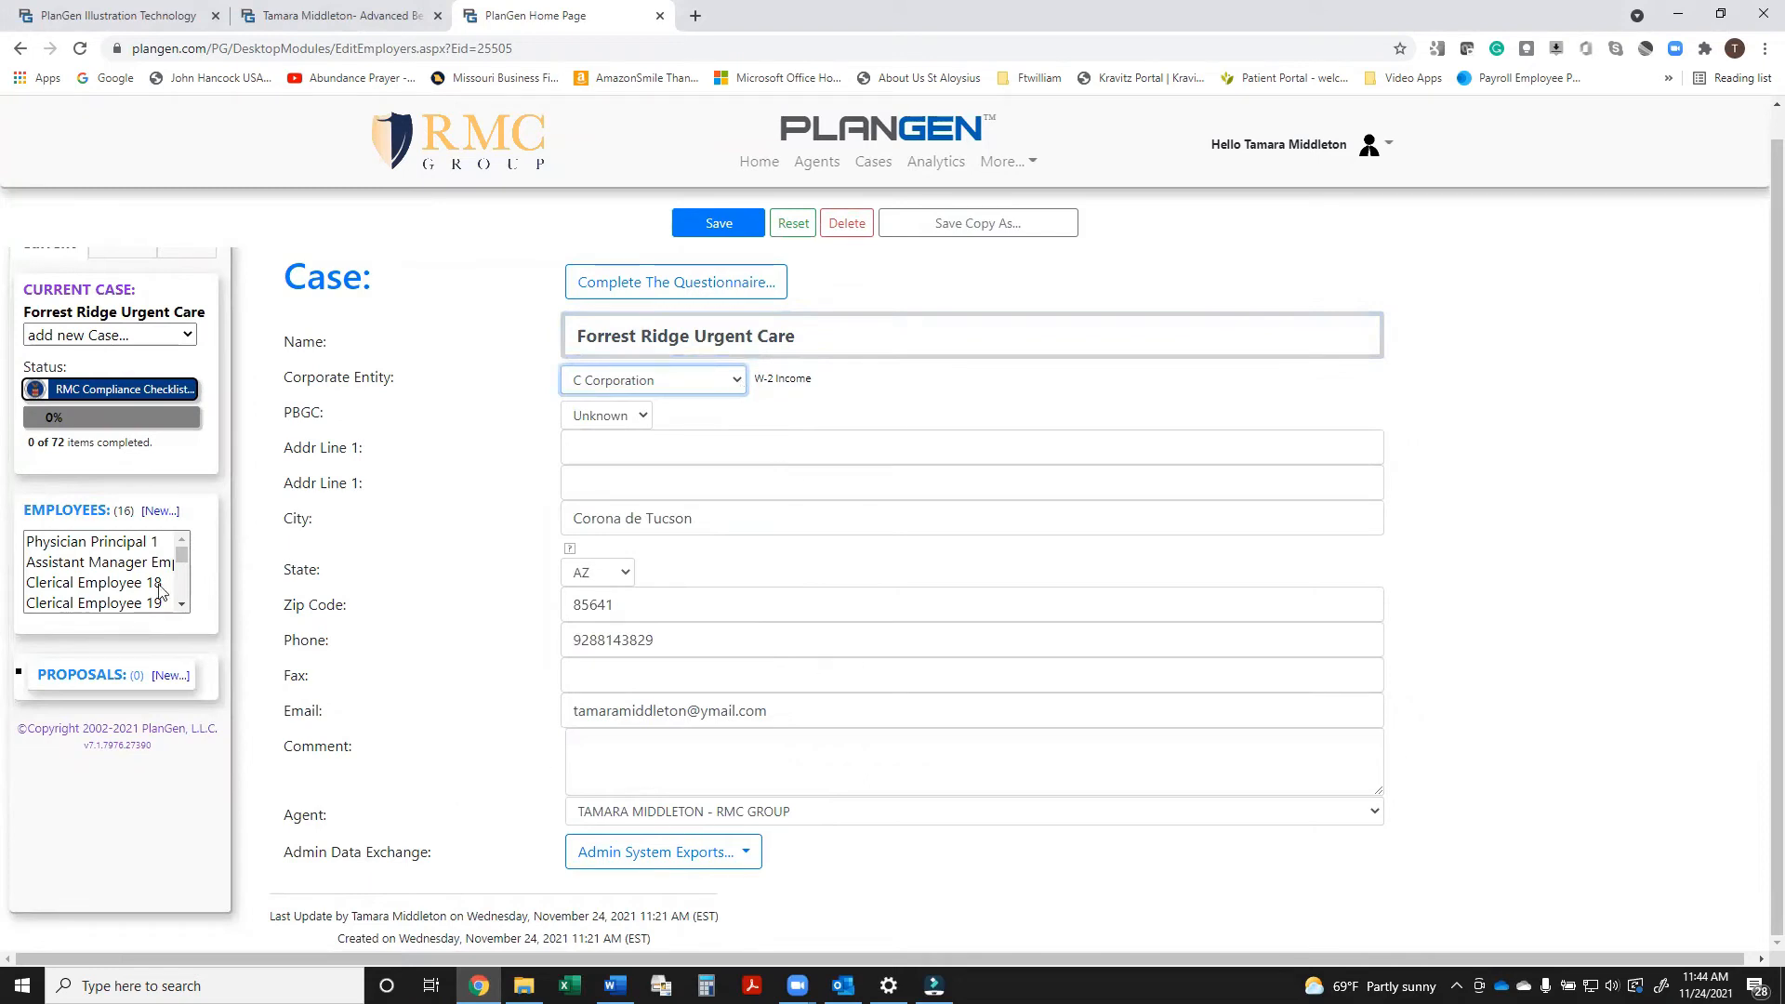
# Review the case's employee list and the employee record of Physician Principal 1.
pyautogui.click(85, 514)
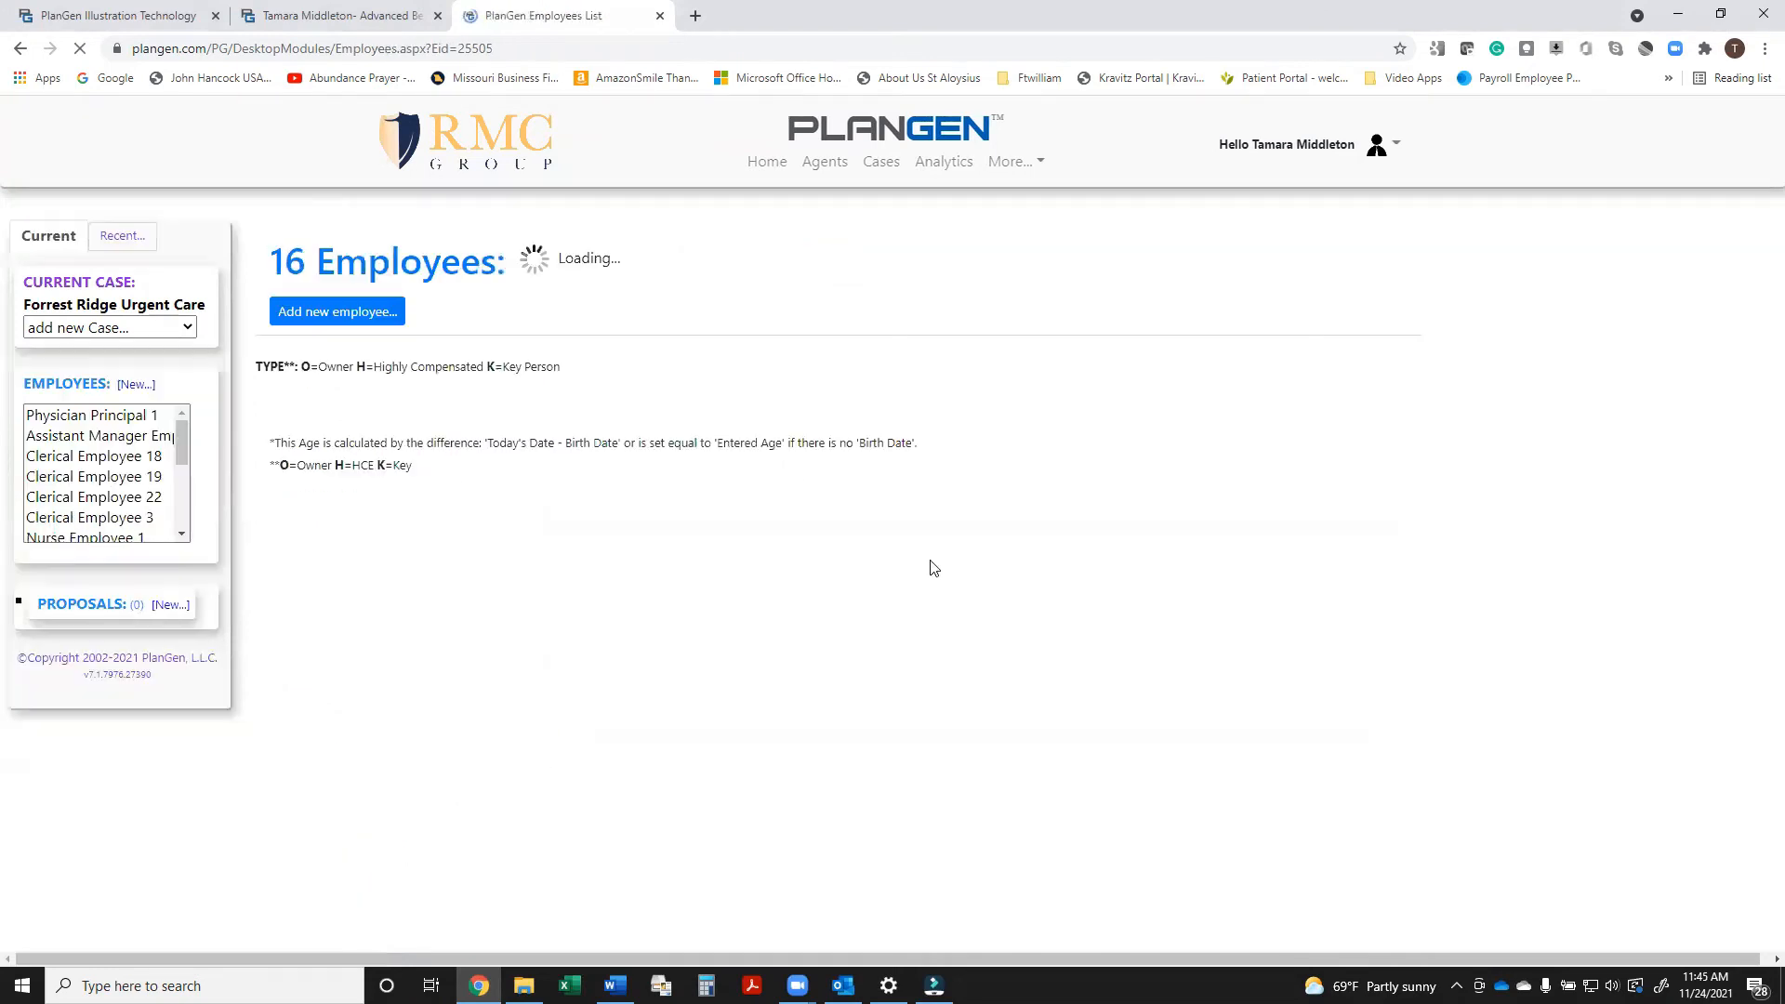
pyautogui.scroll(-2, 909, 625)
pyautogui.scroll(2, 908, 625)
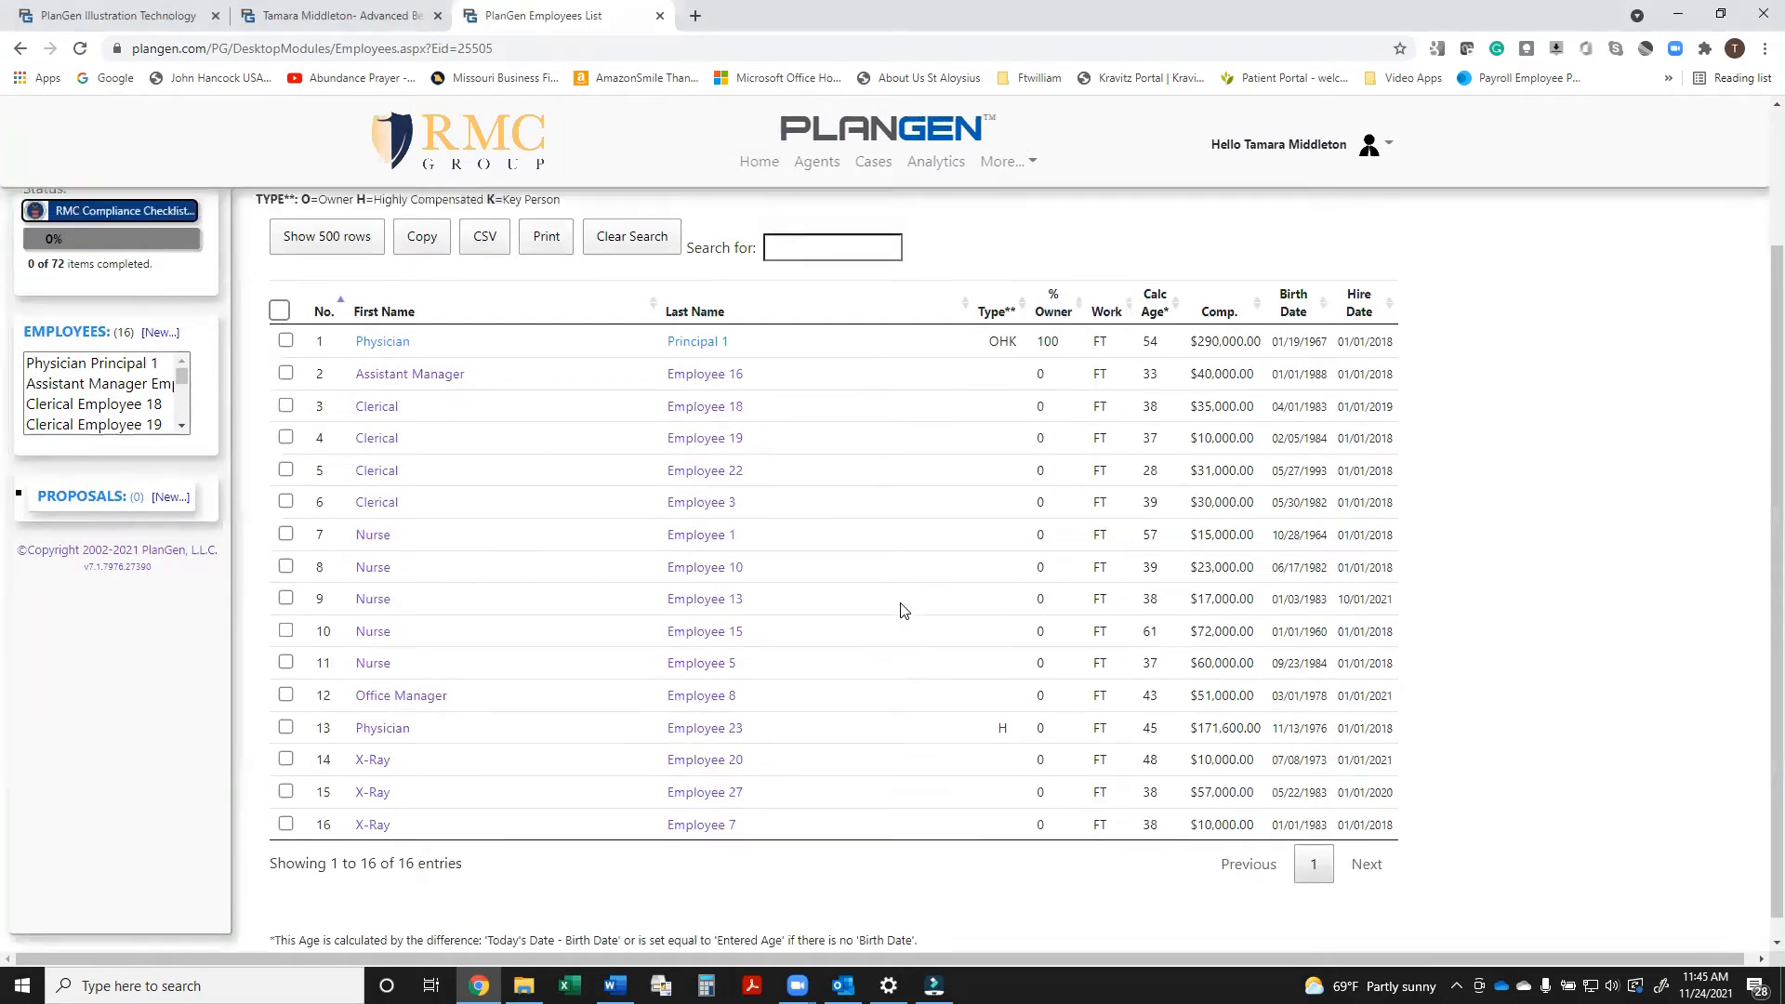
pyautogui.click(678, 510)
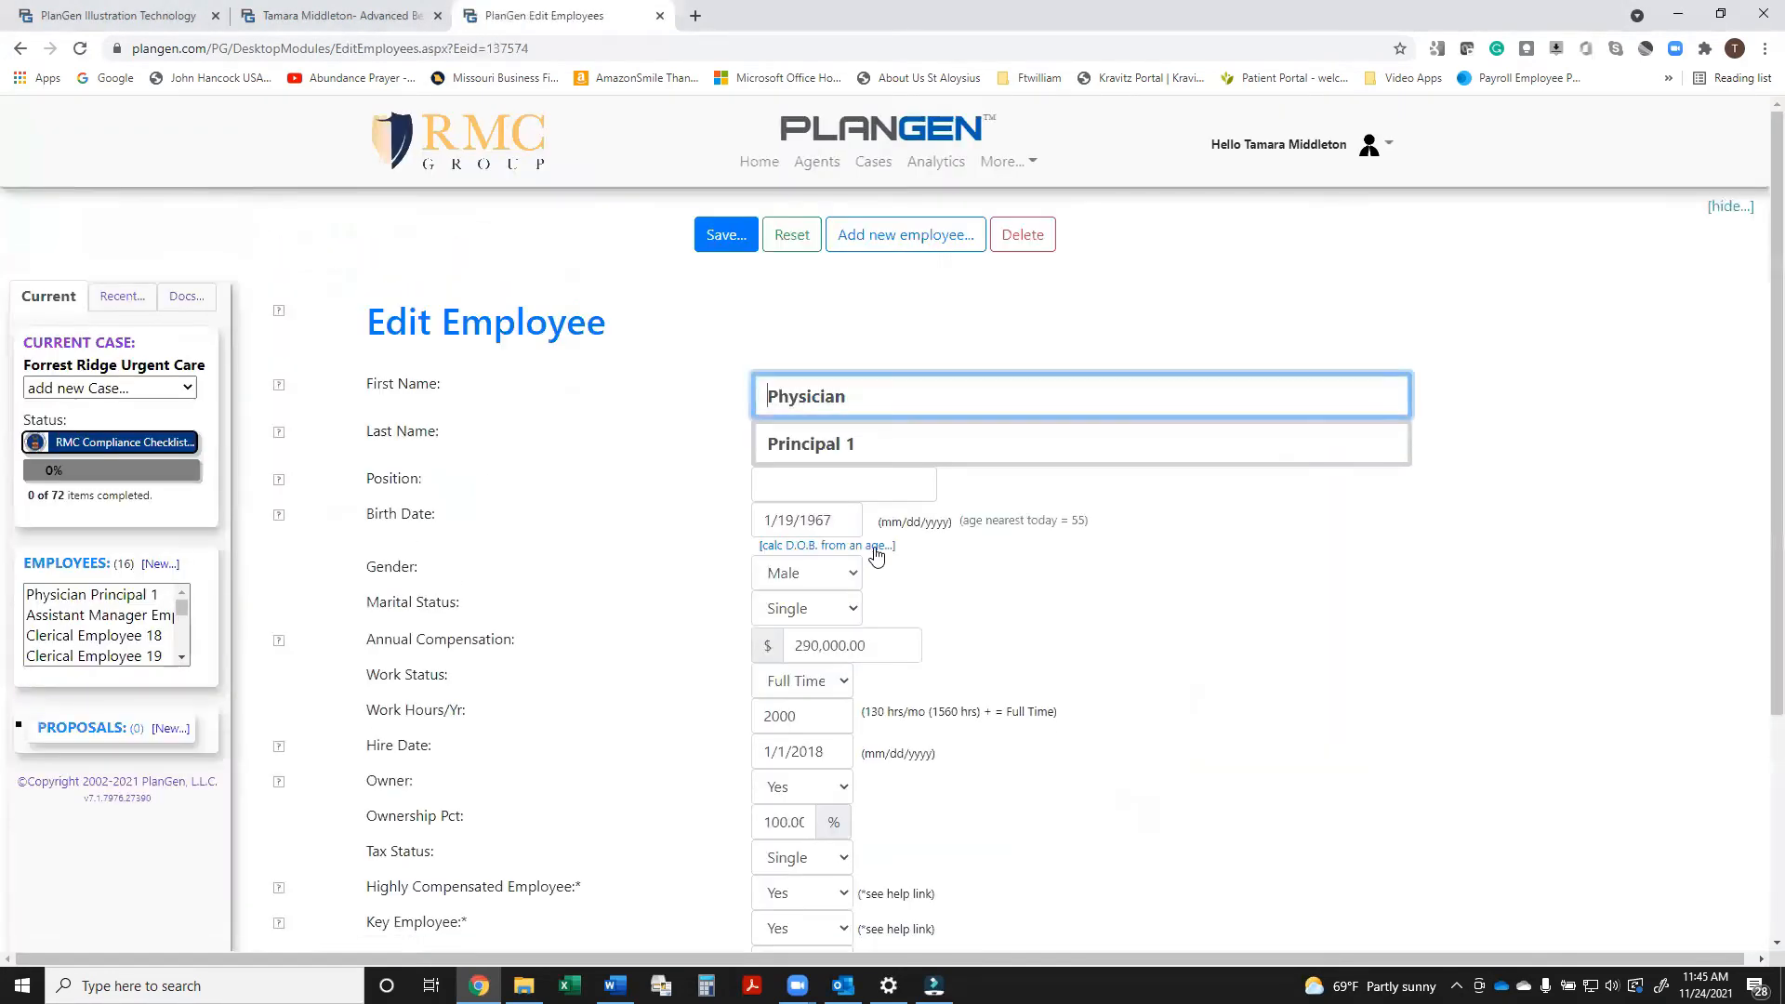
pyautogui.scroll(-2, 874, 555)
pyautogui.scroll(2, 873, 555)
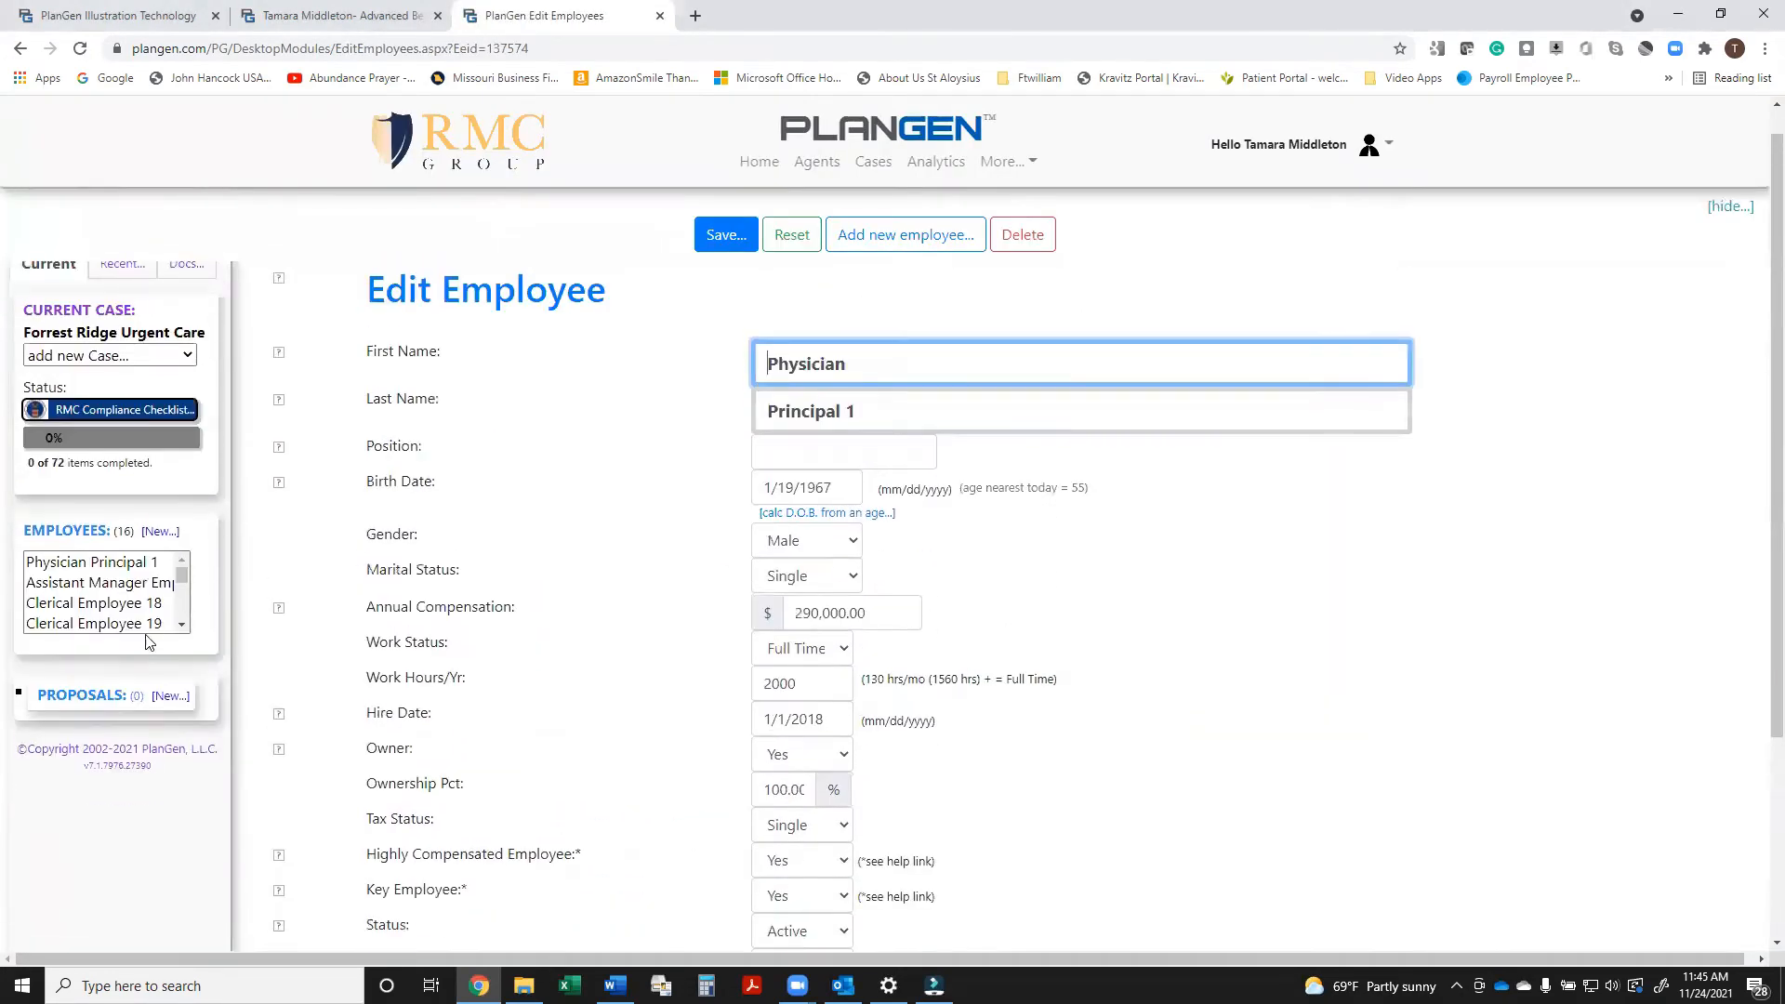
# Create a new (DC) Advanced DC Bundle proposal for the case and look over its configuration settings.
pyautogui.click(126, 706)
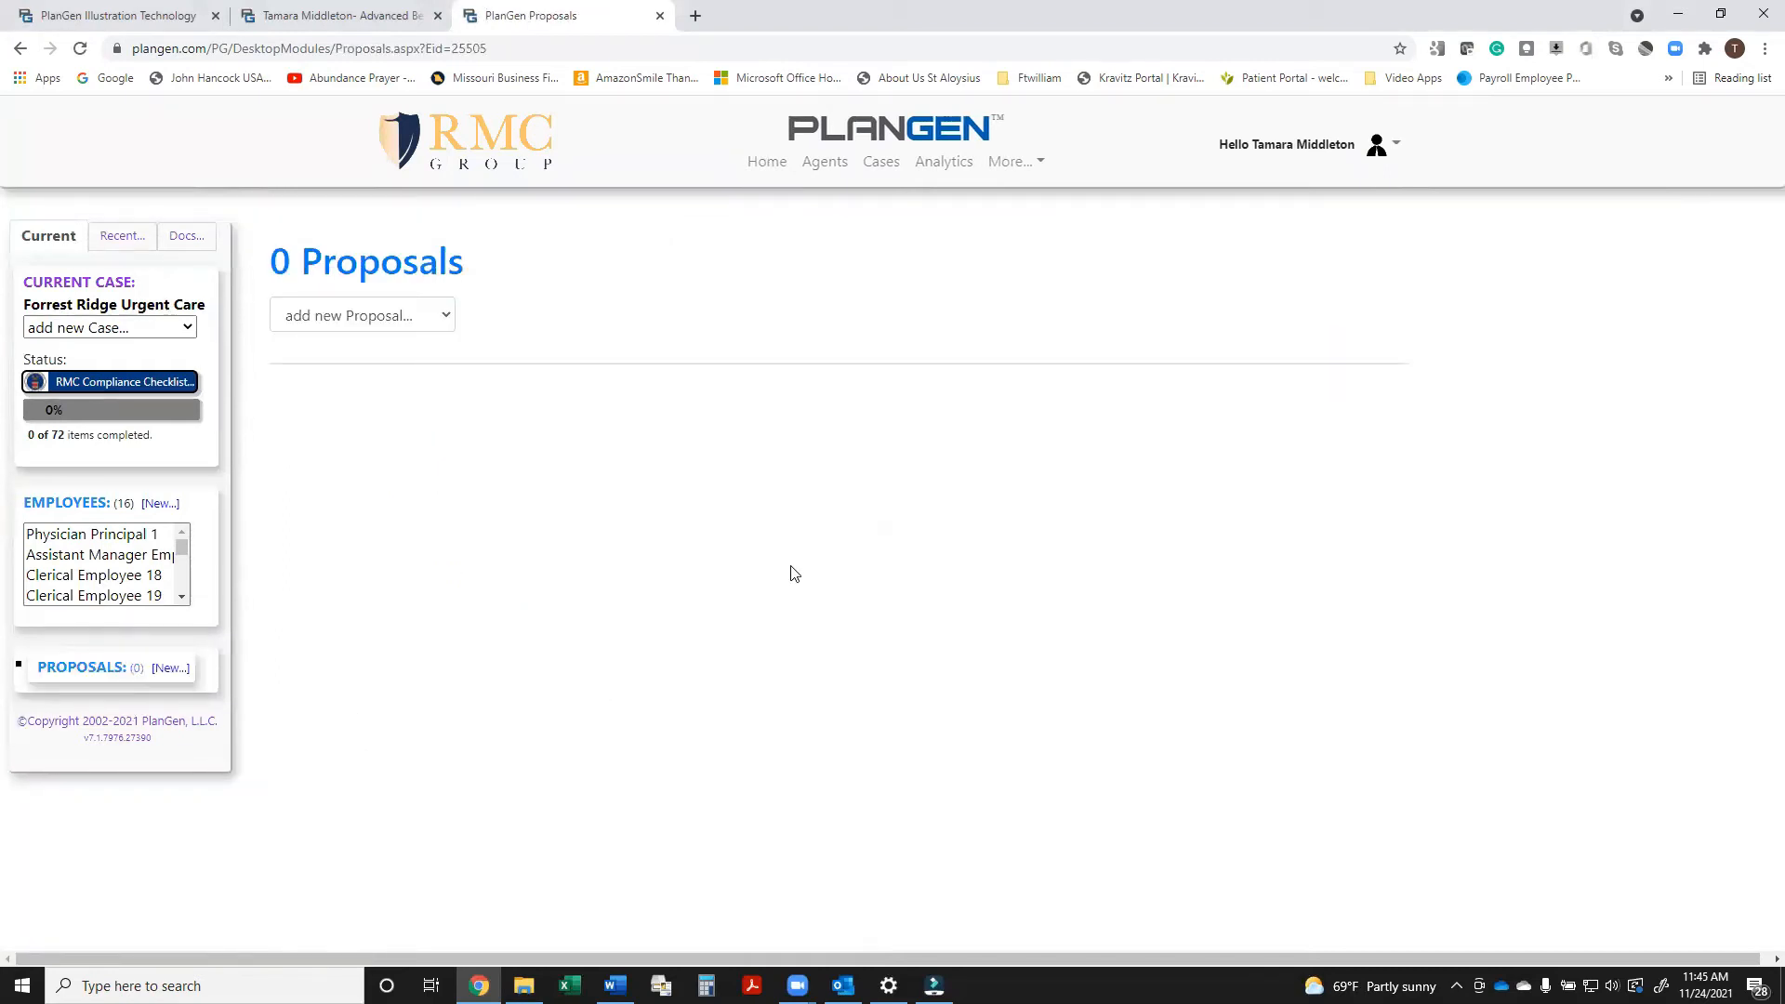
pyautogui.click(186, 677)
pyautogui.moveTo(1033, 524); pyautogui.dragTo(1034, 566)
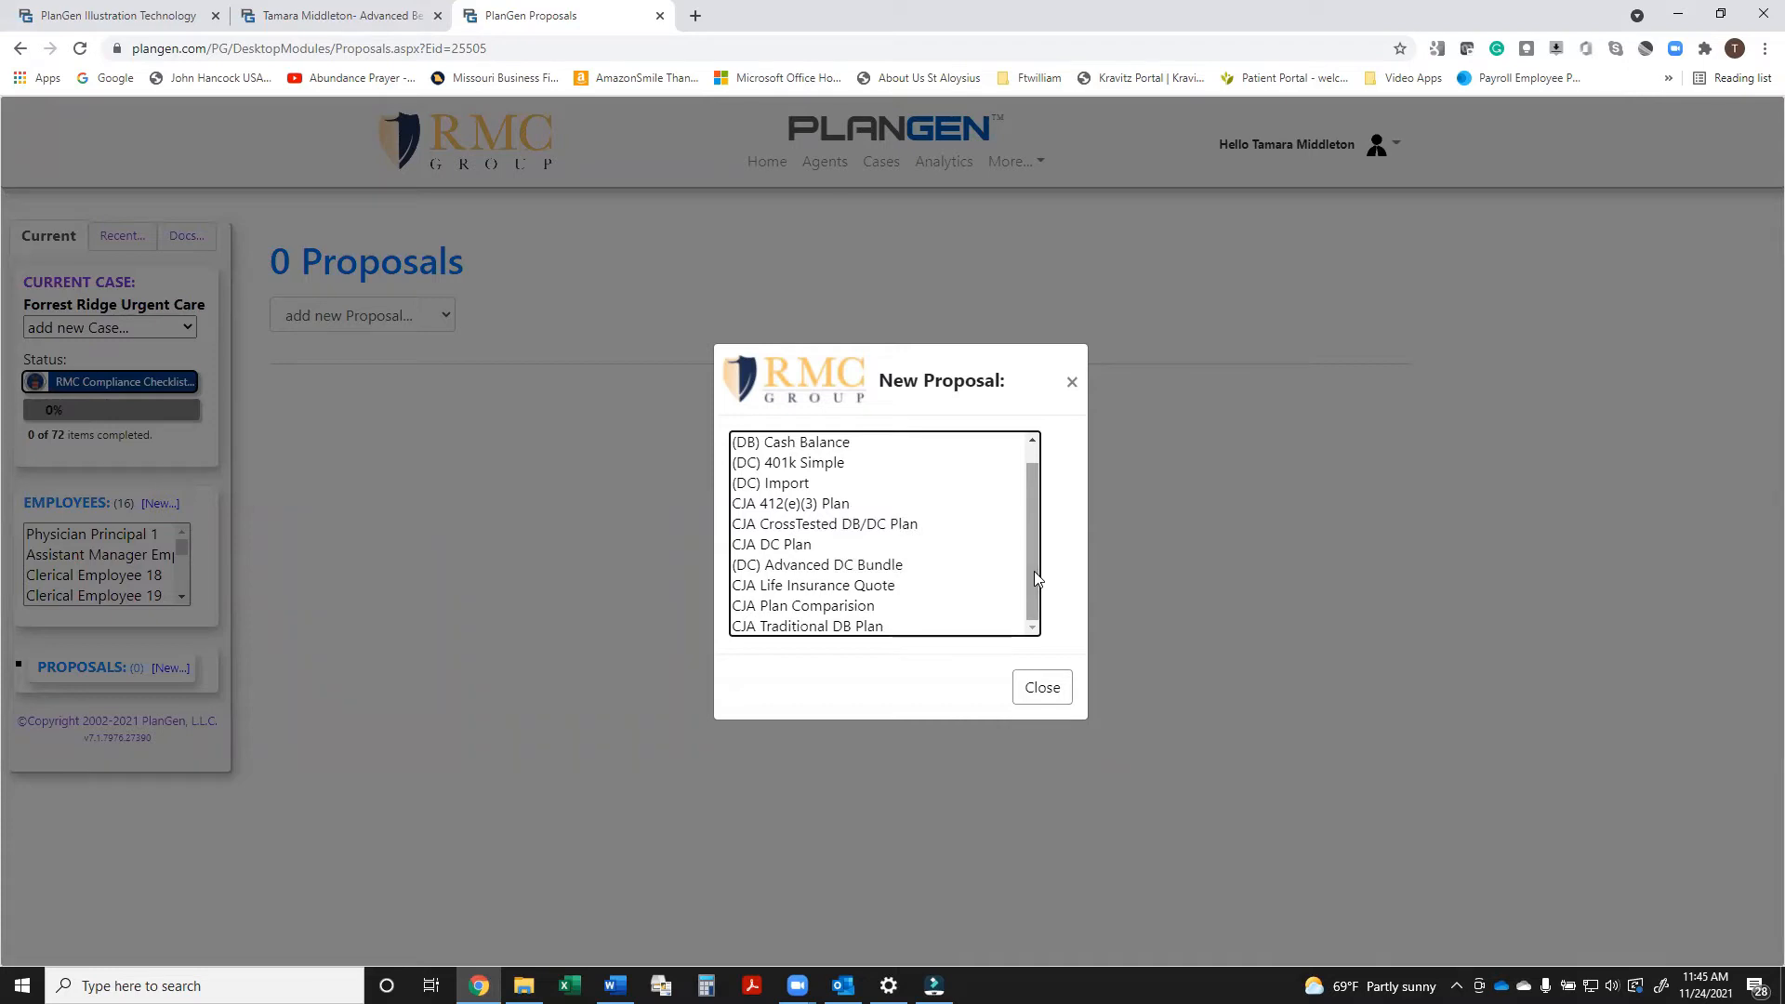
pyautogui.click(860, 567)
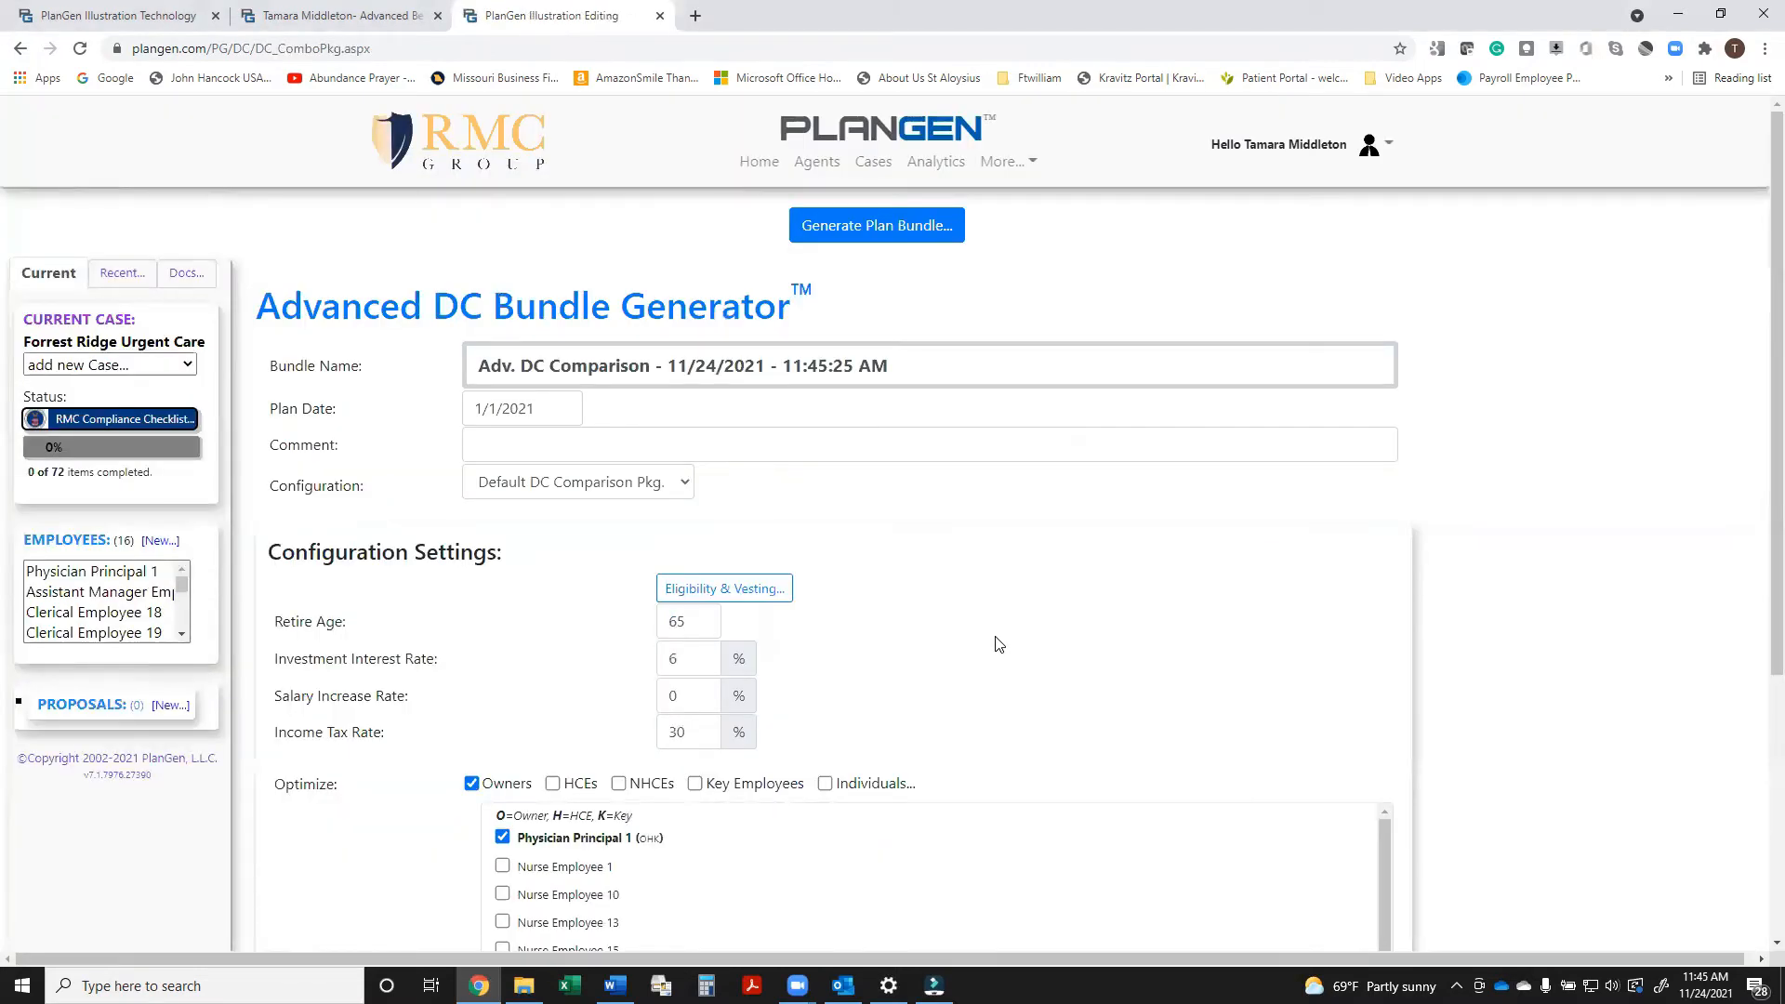
pyautogui.scroll(-6, 998, 644)
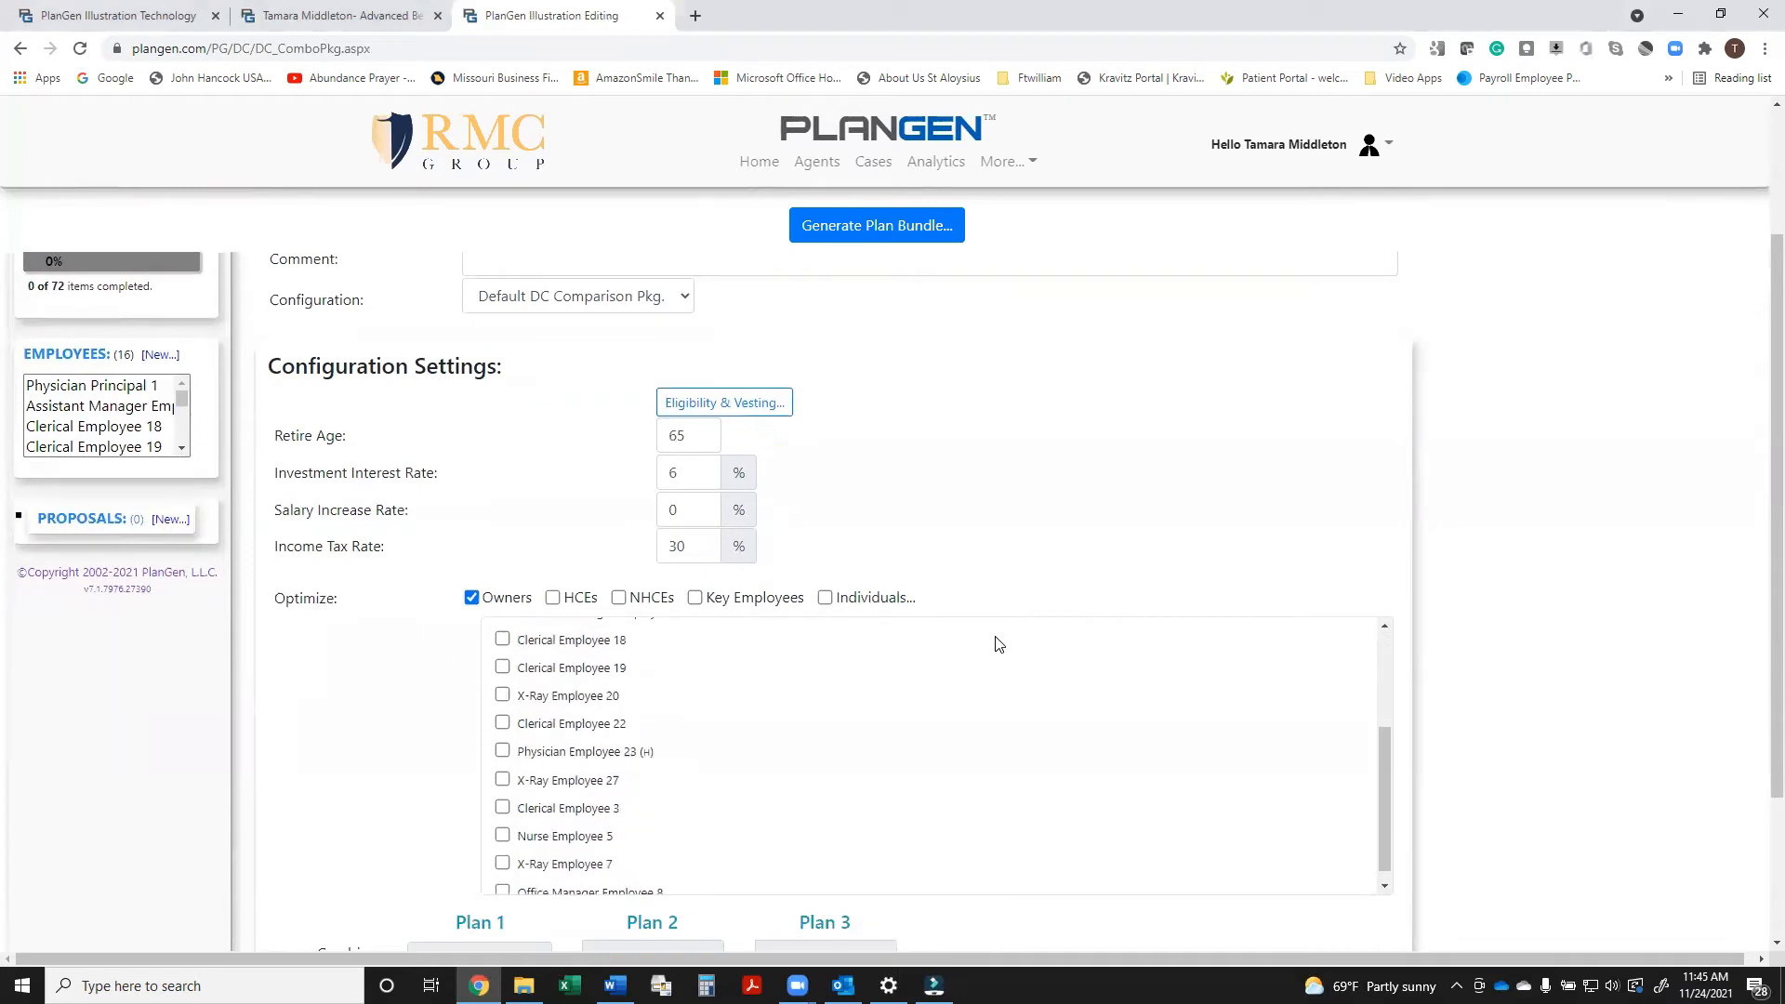
pyautogui.scroll(5, 998, 644)
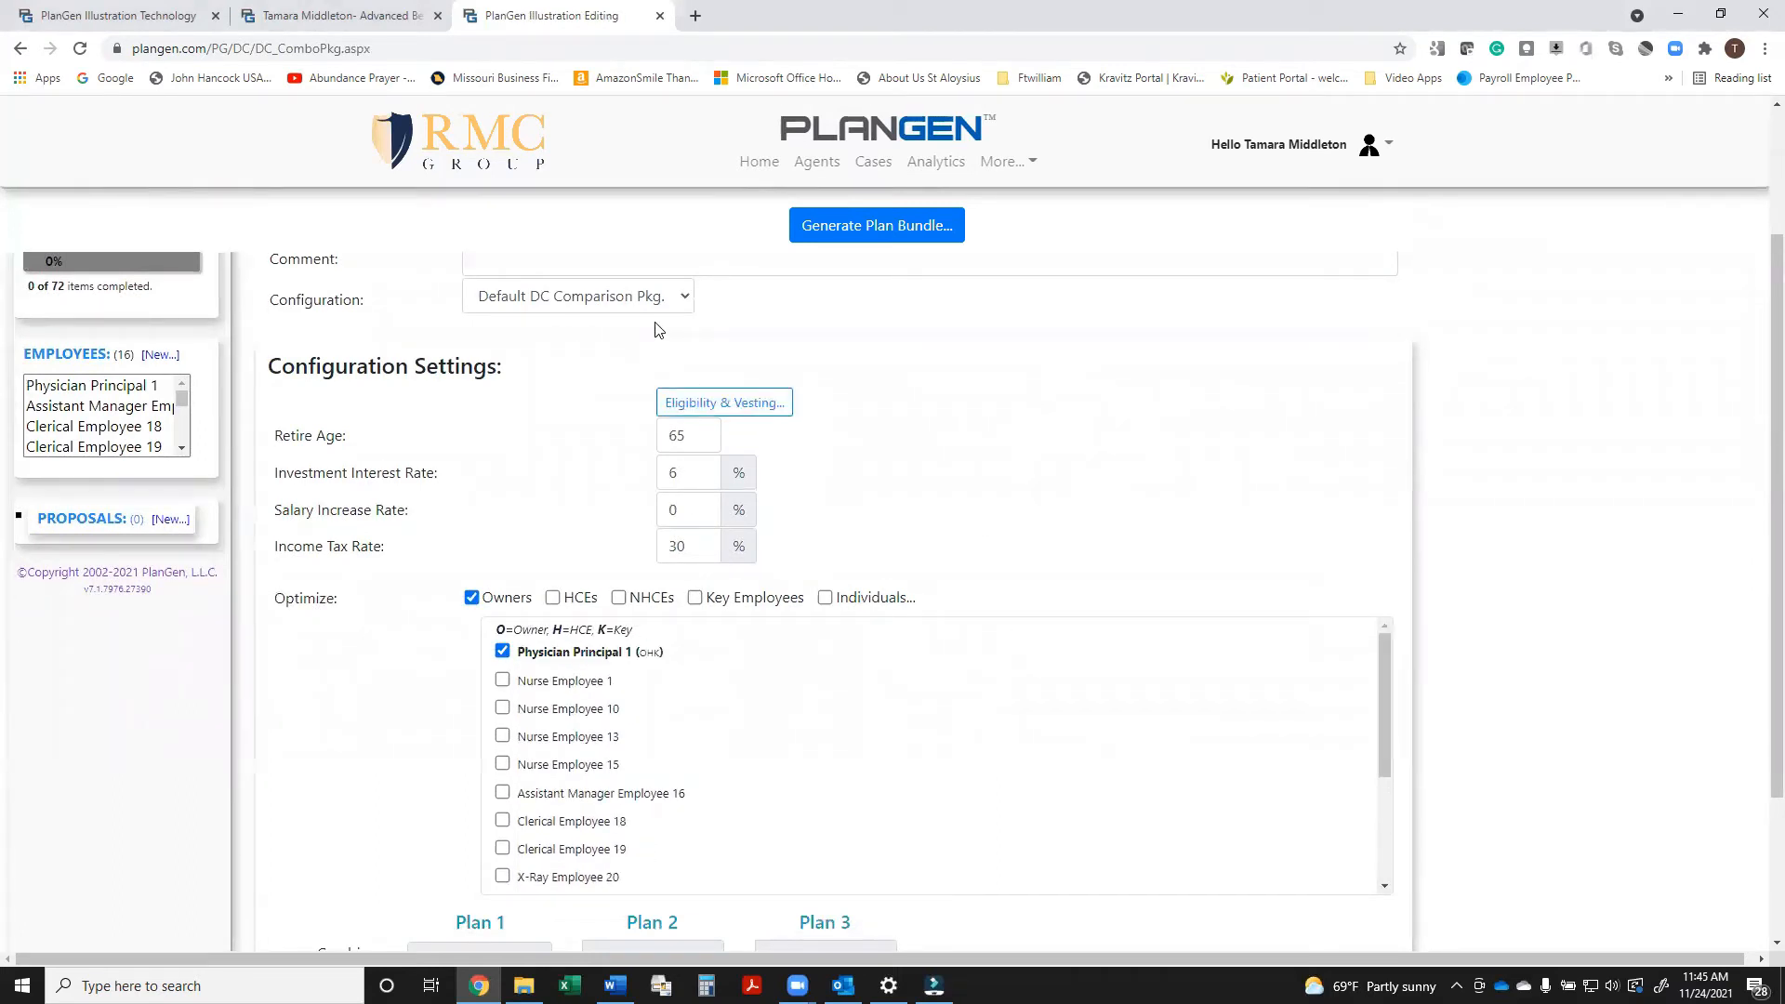
# Check the bundle's eligibility and vesting settings, submit them as they are, and return to the configuration settings.
pyautogui.click(744, 407)
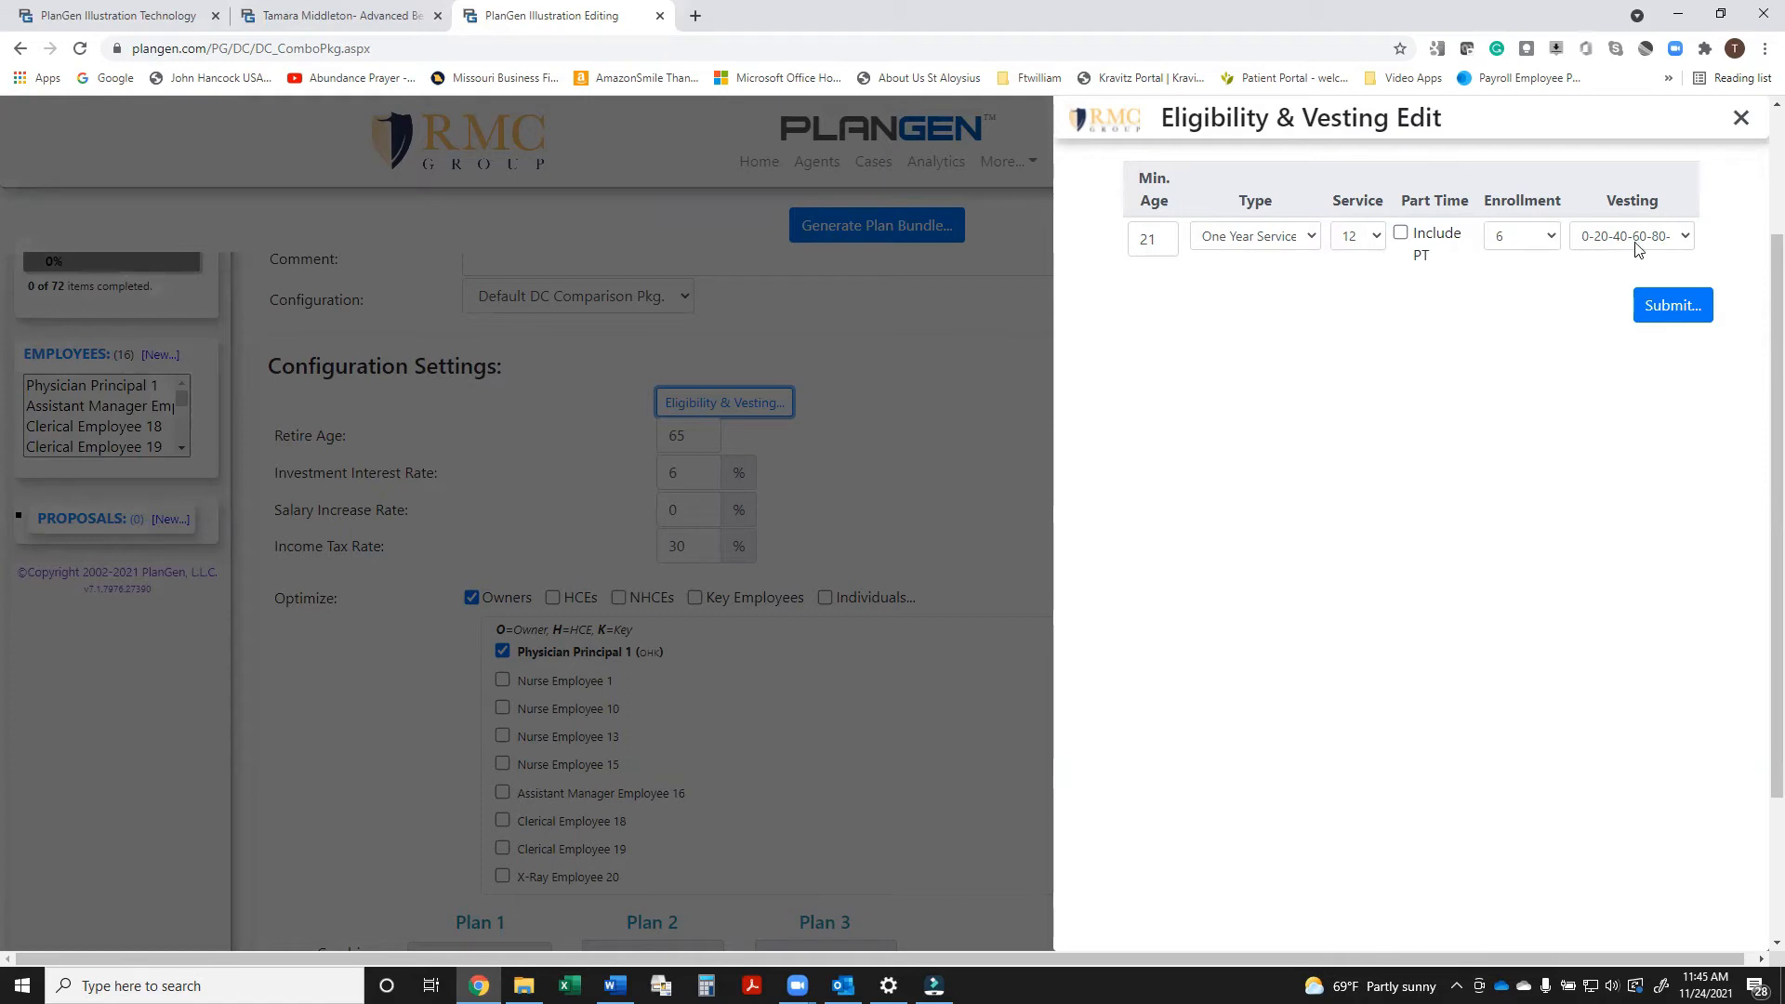
pyautogui.click(1687, 308)
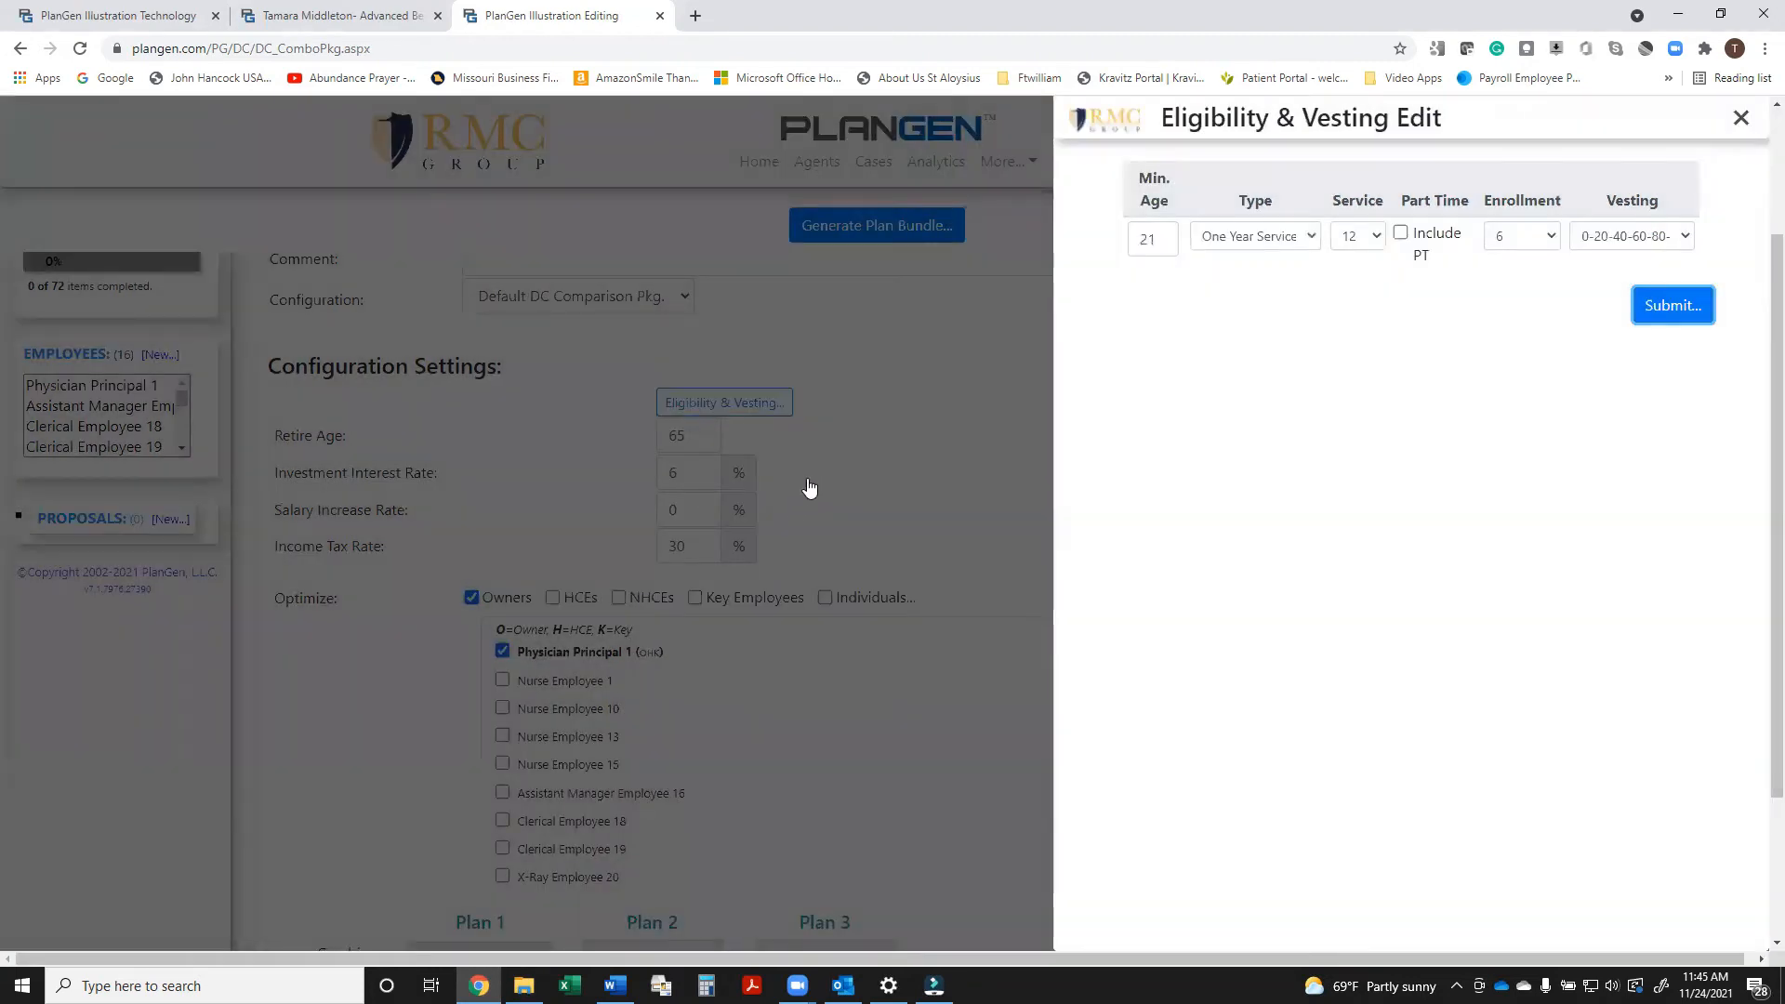
pyautogui.click(1761, 123)
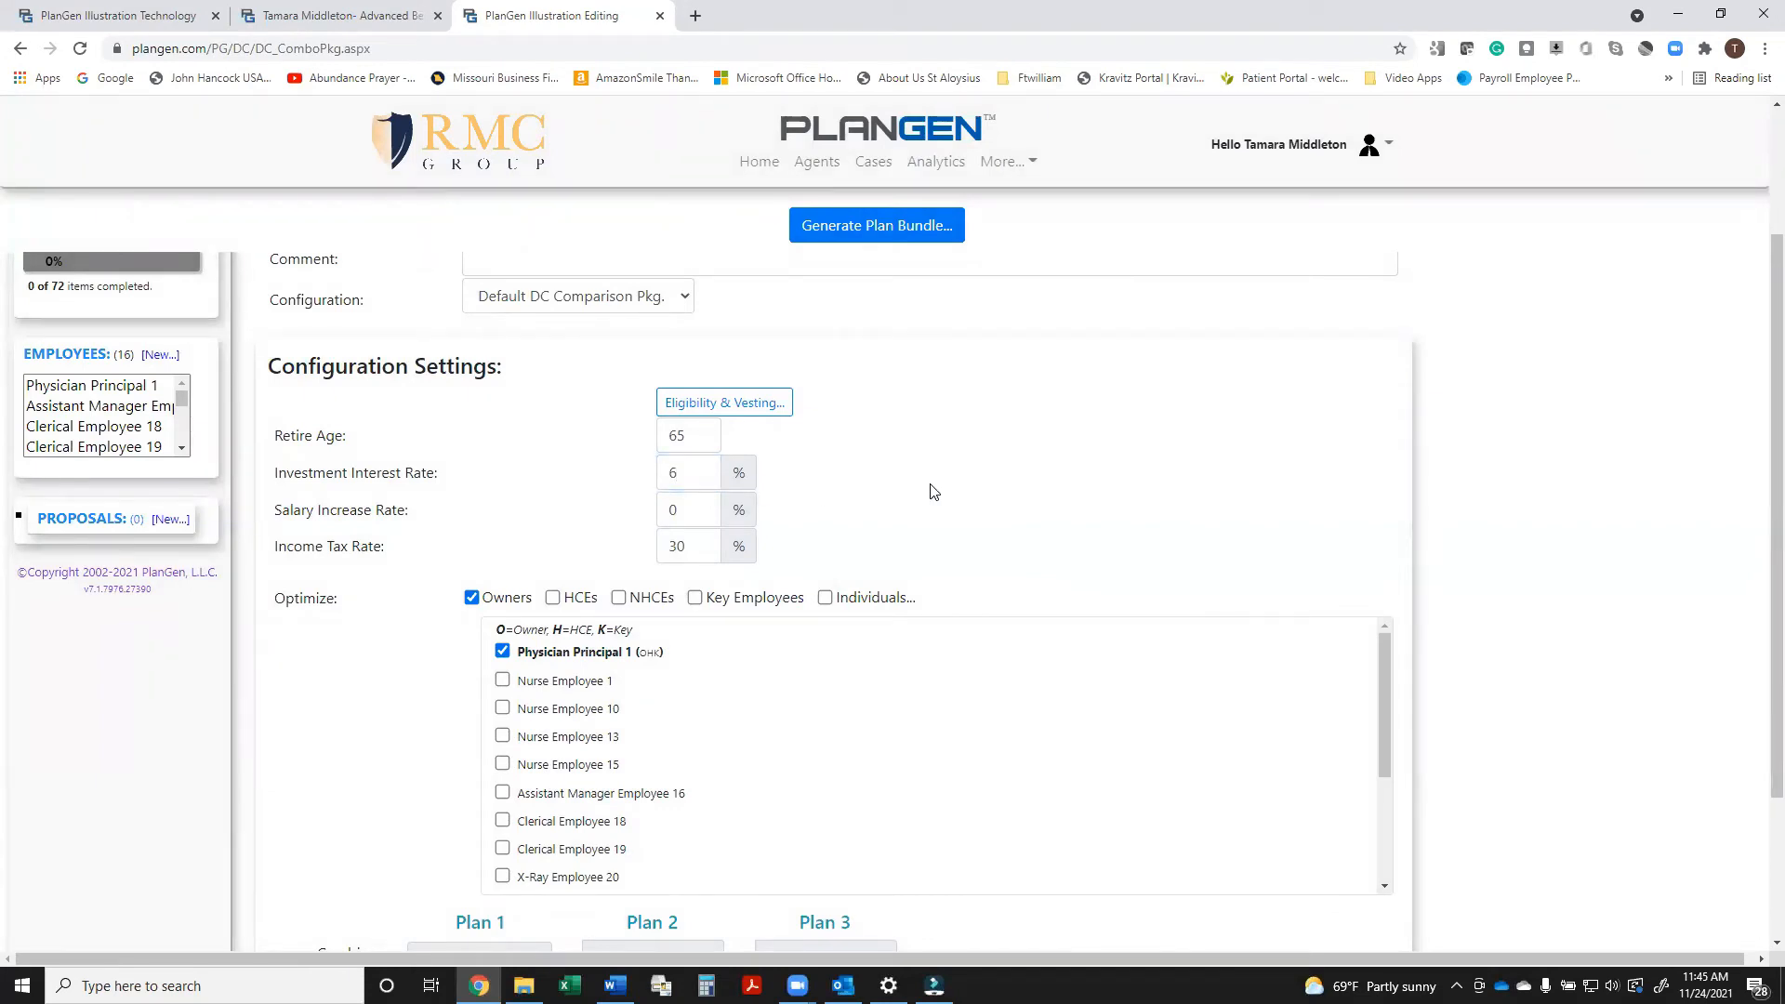
# Set the bundle's income tax rate to 35%.
pyautogui.scroll(-2, 934, 491)
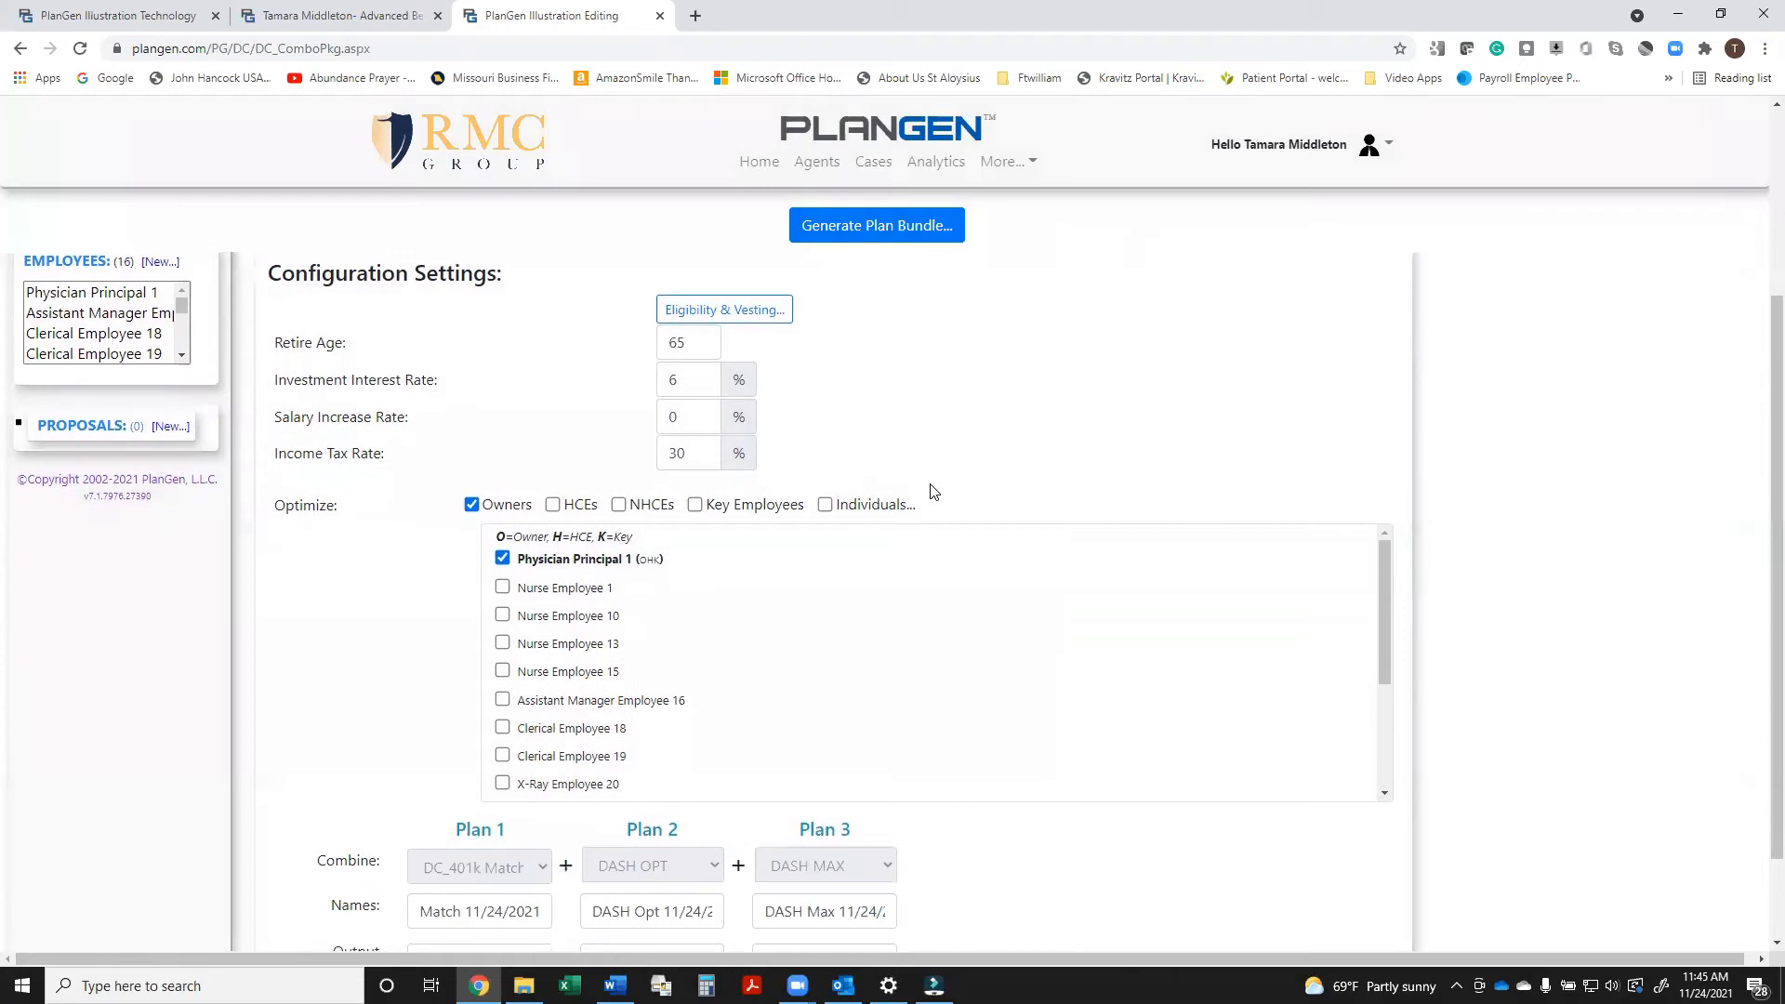
pyautogui.moveTo(701, 360); pyautogui.dragTo(623, 362)
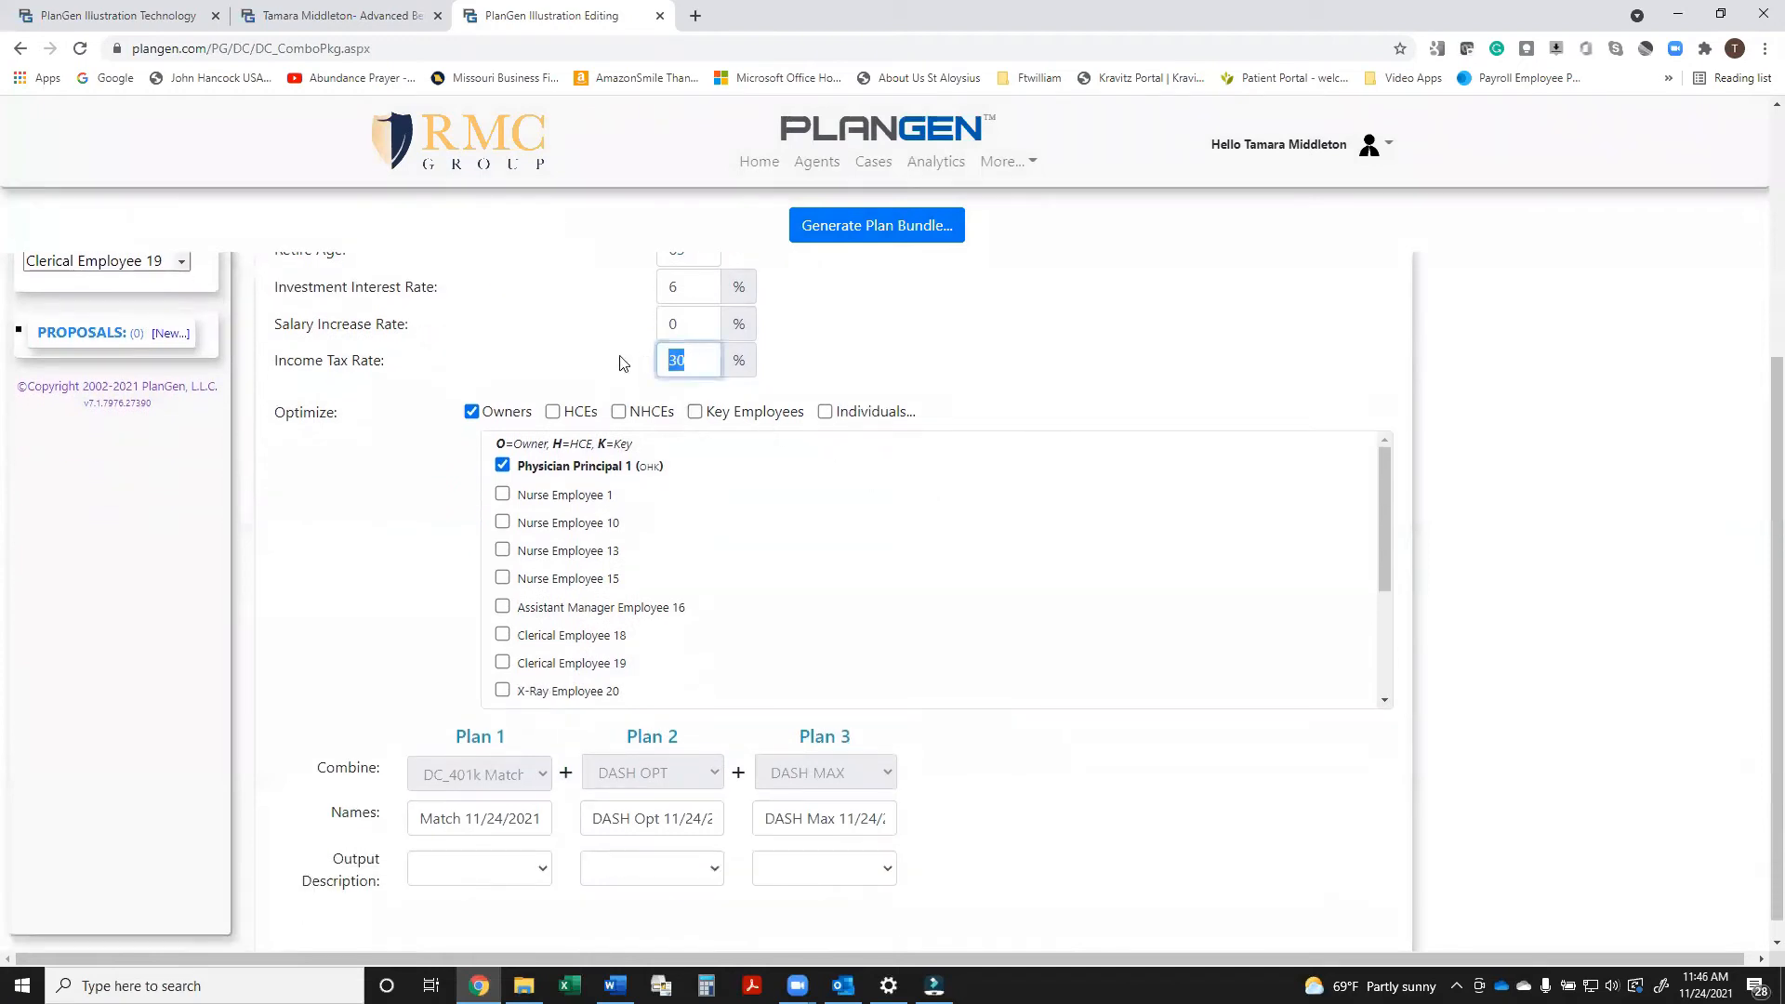
pyautogui.write('35')
pyautogui.click(927, 367)
pyautogui.scroll(-1, 1029, 503)
pyautogui.scroll(1, 1029, 503)
pyautogui.scroll(-1, 1760, 465)
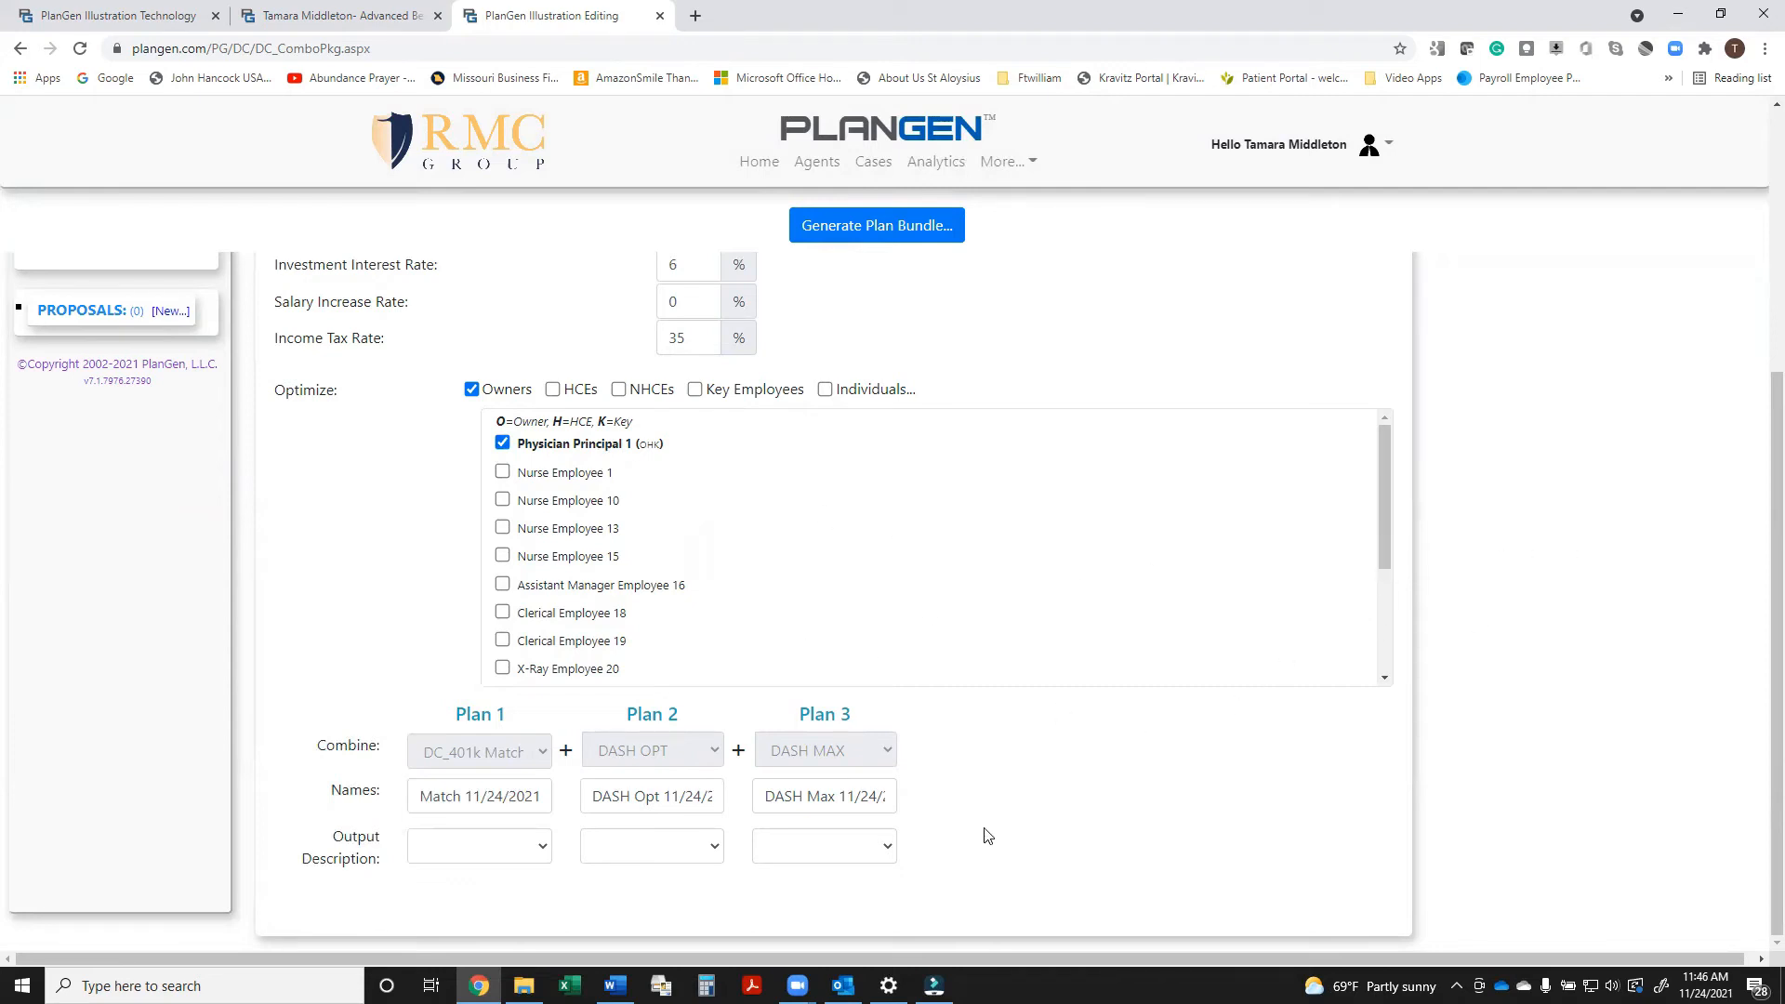
# Look through the rest of the employees available for optimization, then generate the plan bundle and accept the automatic multi-plan comparison.
pyautogui.moveTo(1386, 553); pyautogui.dragTo(1391, 650)
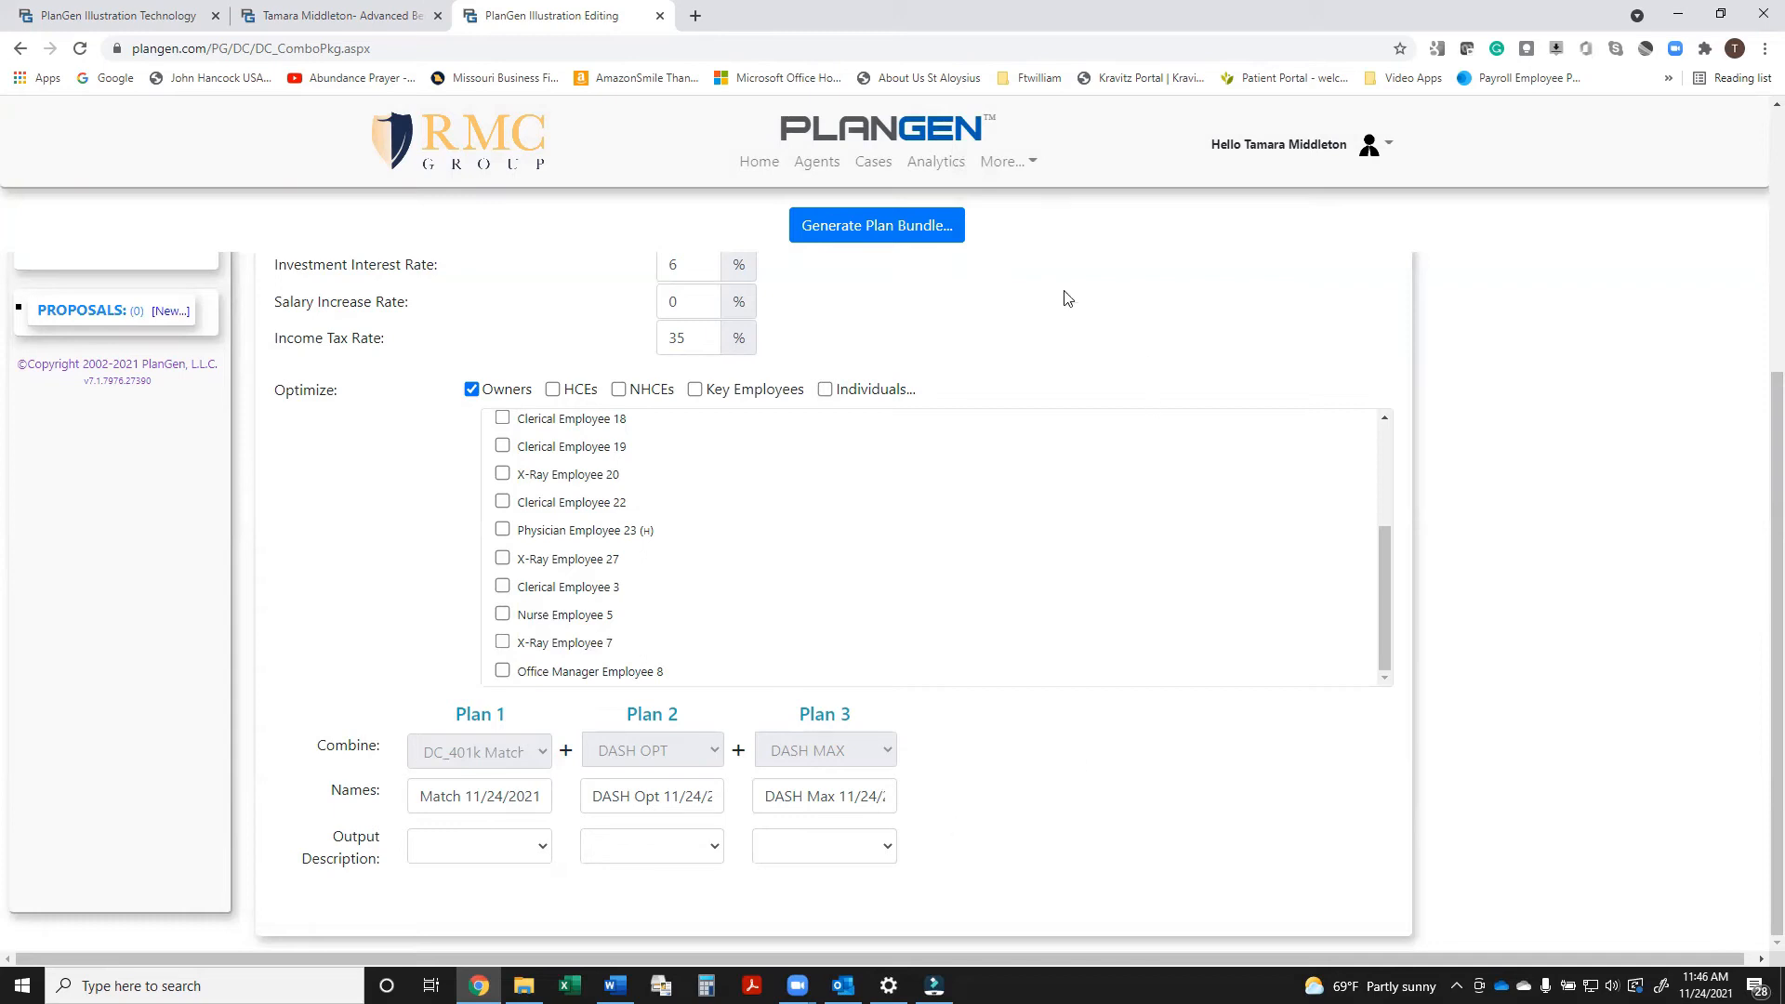
pyautogui.click(881, 232)
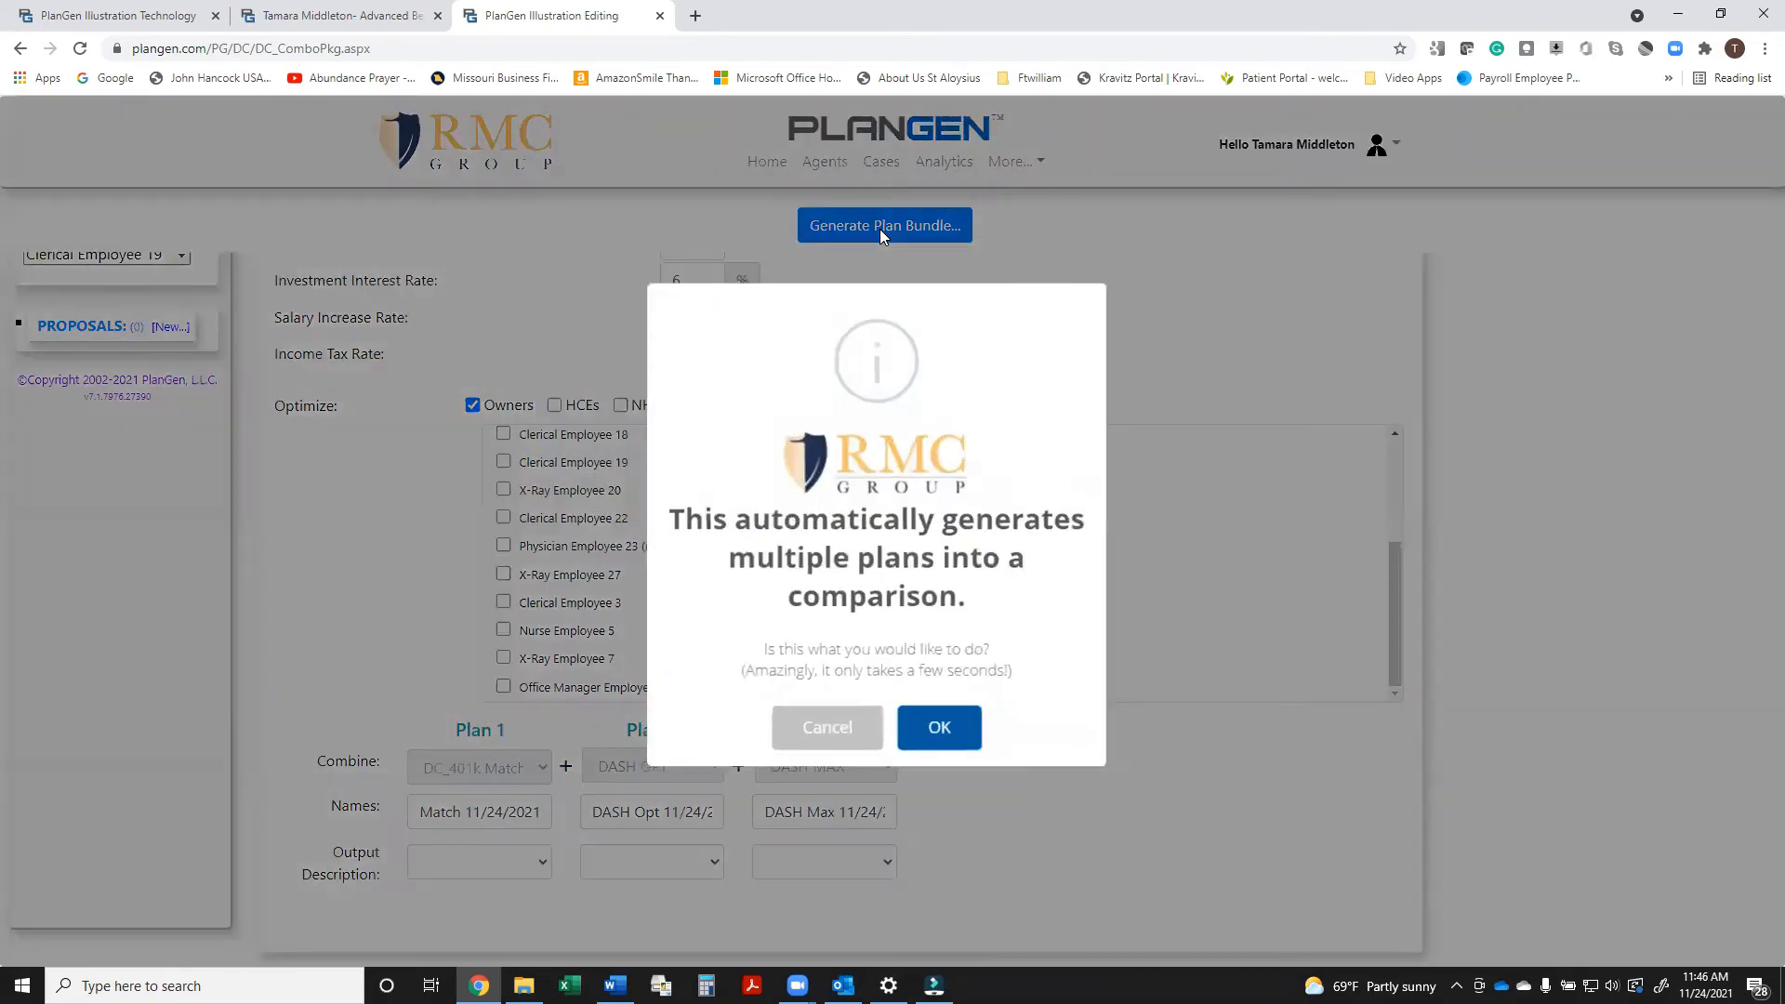
pyautogui.click(937, 724)
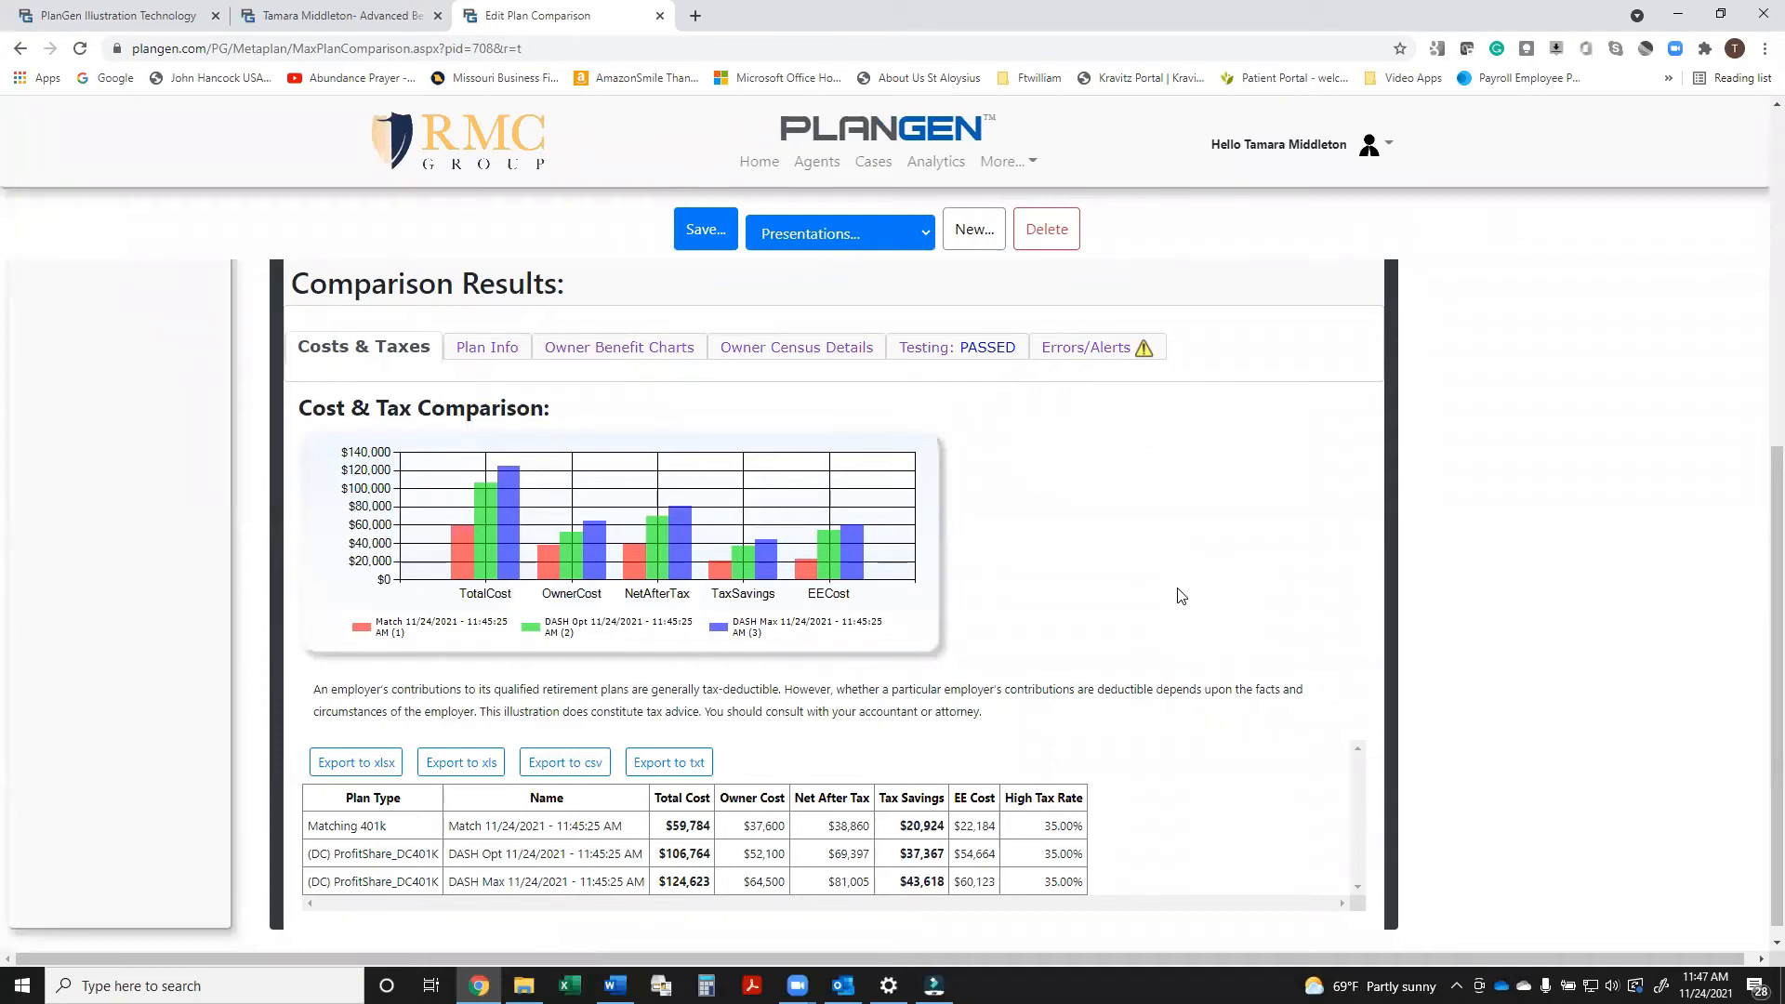
# Review the comparison's cost and tax figures, plan info, and owner benefit charts for Physician Principal 1.
pyautogui.scroll(-1, 1181, 595)
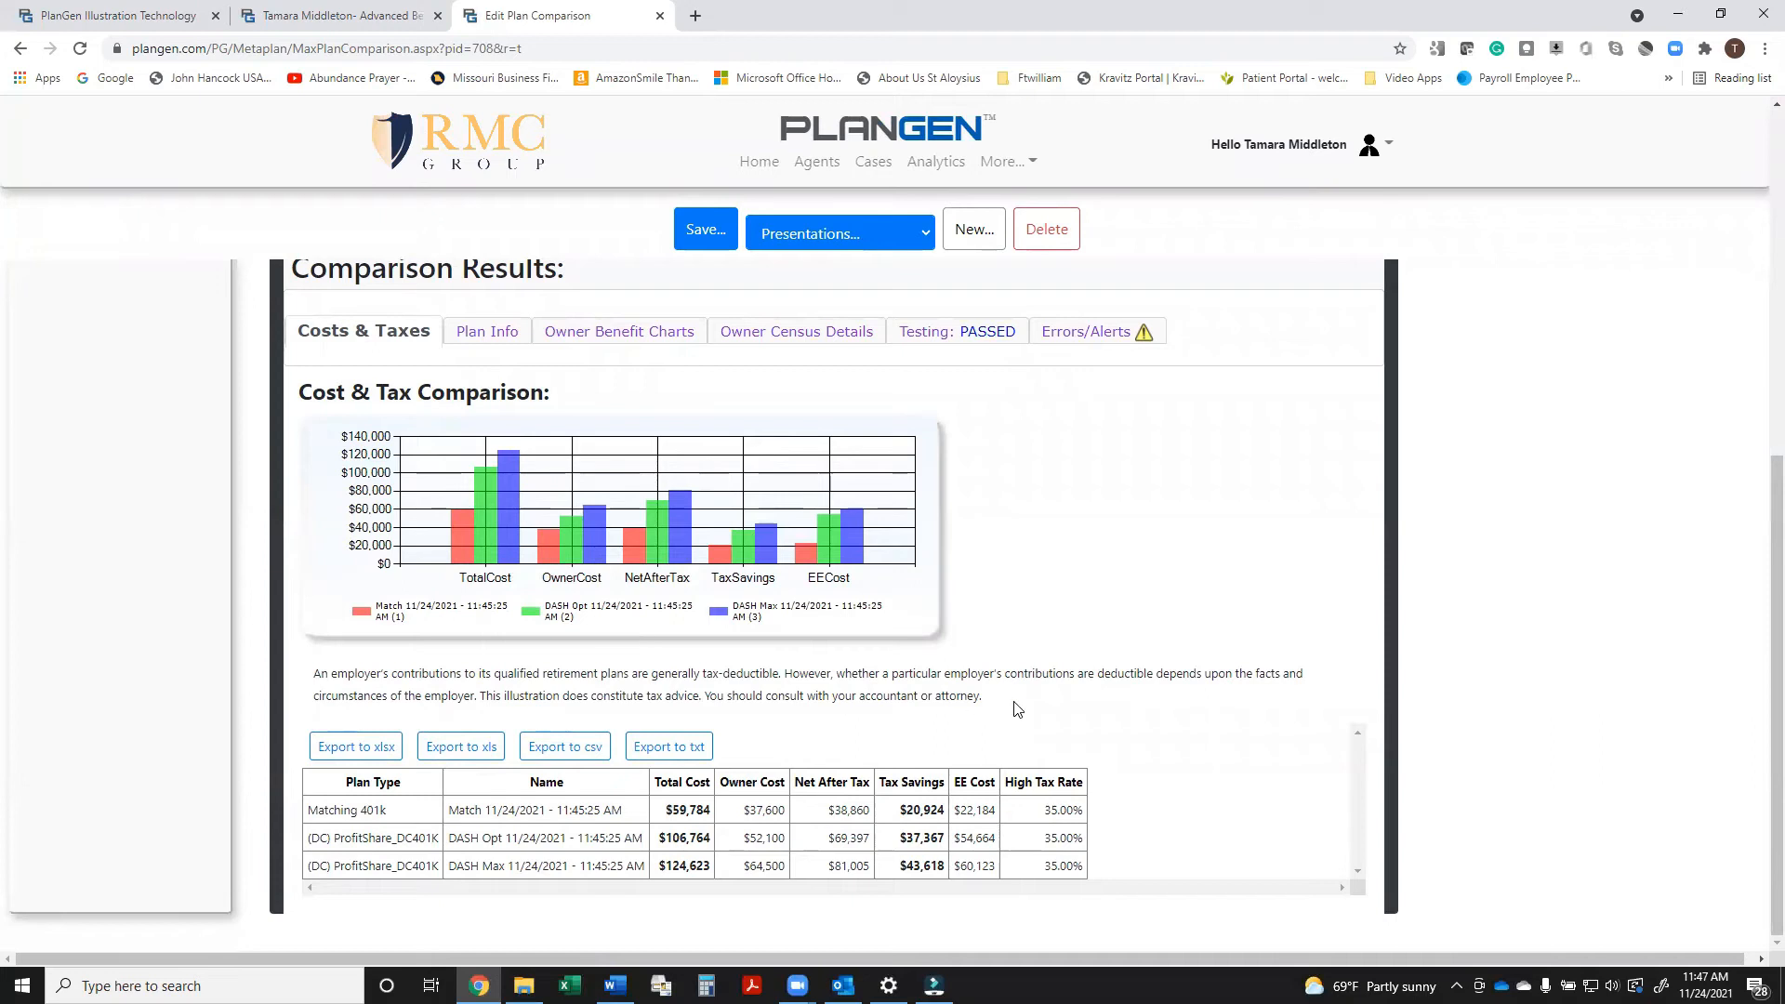
pyautogui.click(510, 333)
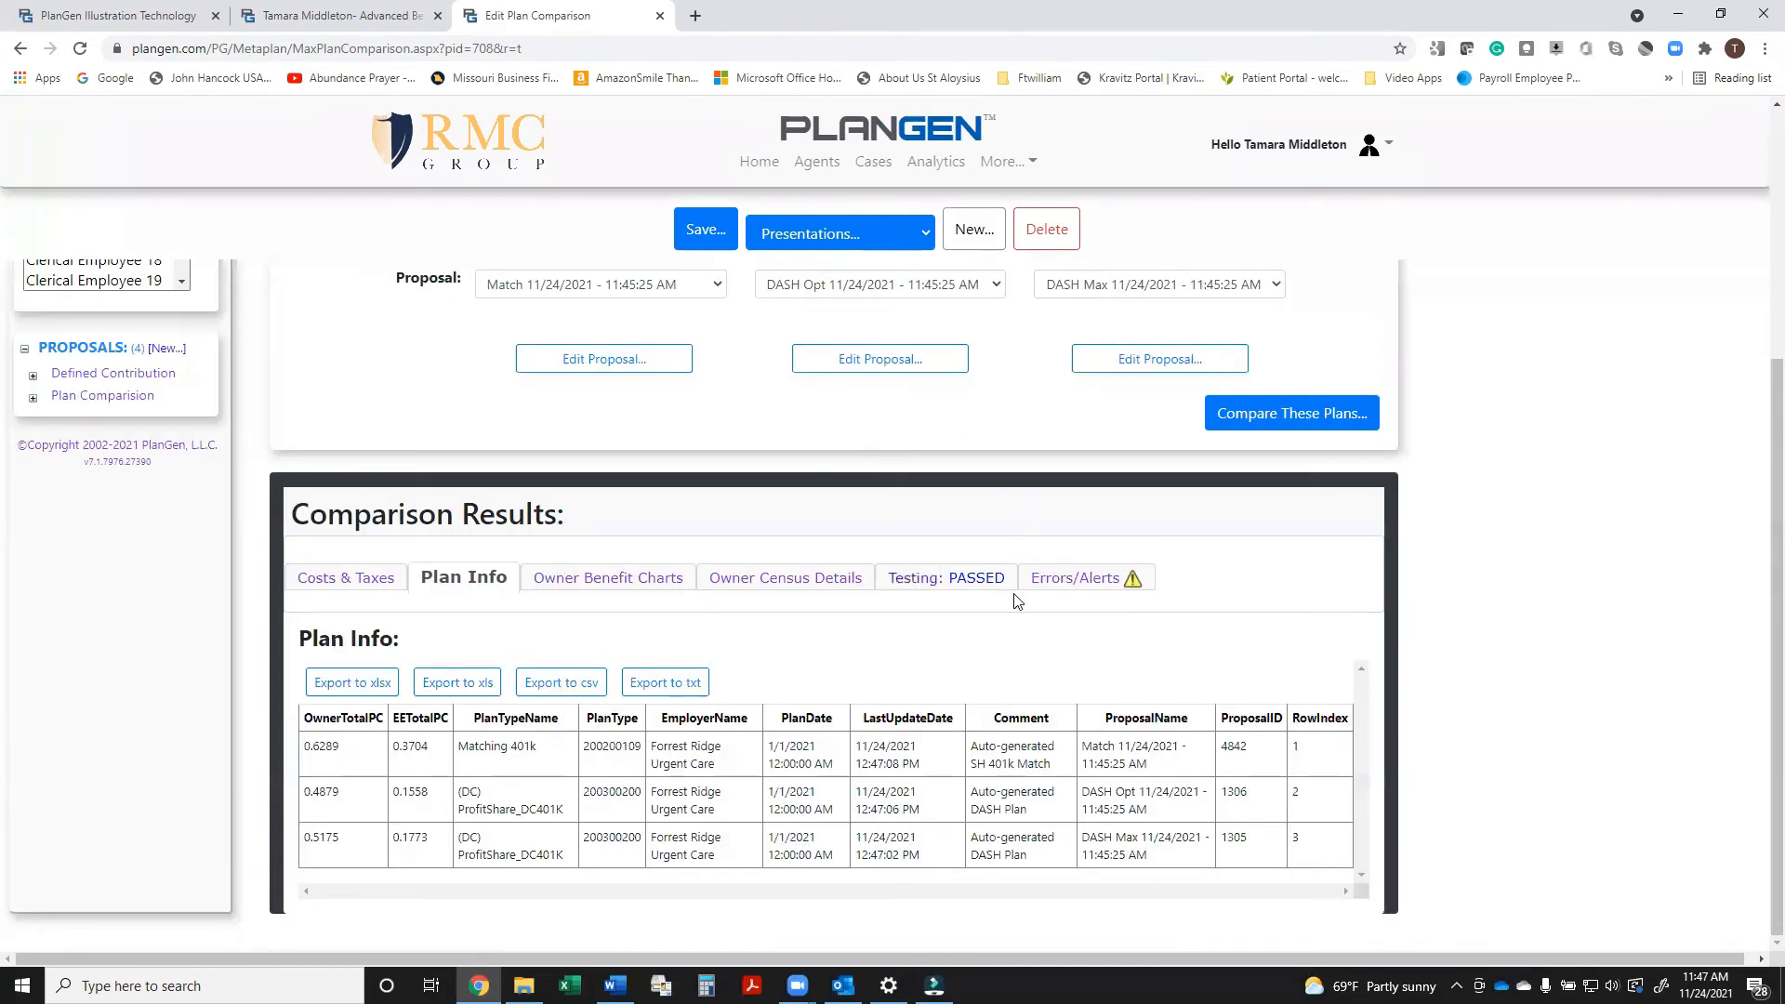
pyautogui.click(668, 581)
pyautogui.scroll(-1, 986, 650)
pyautogui.scroll(-3, 985, 651)
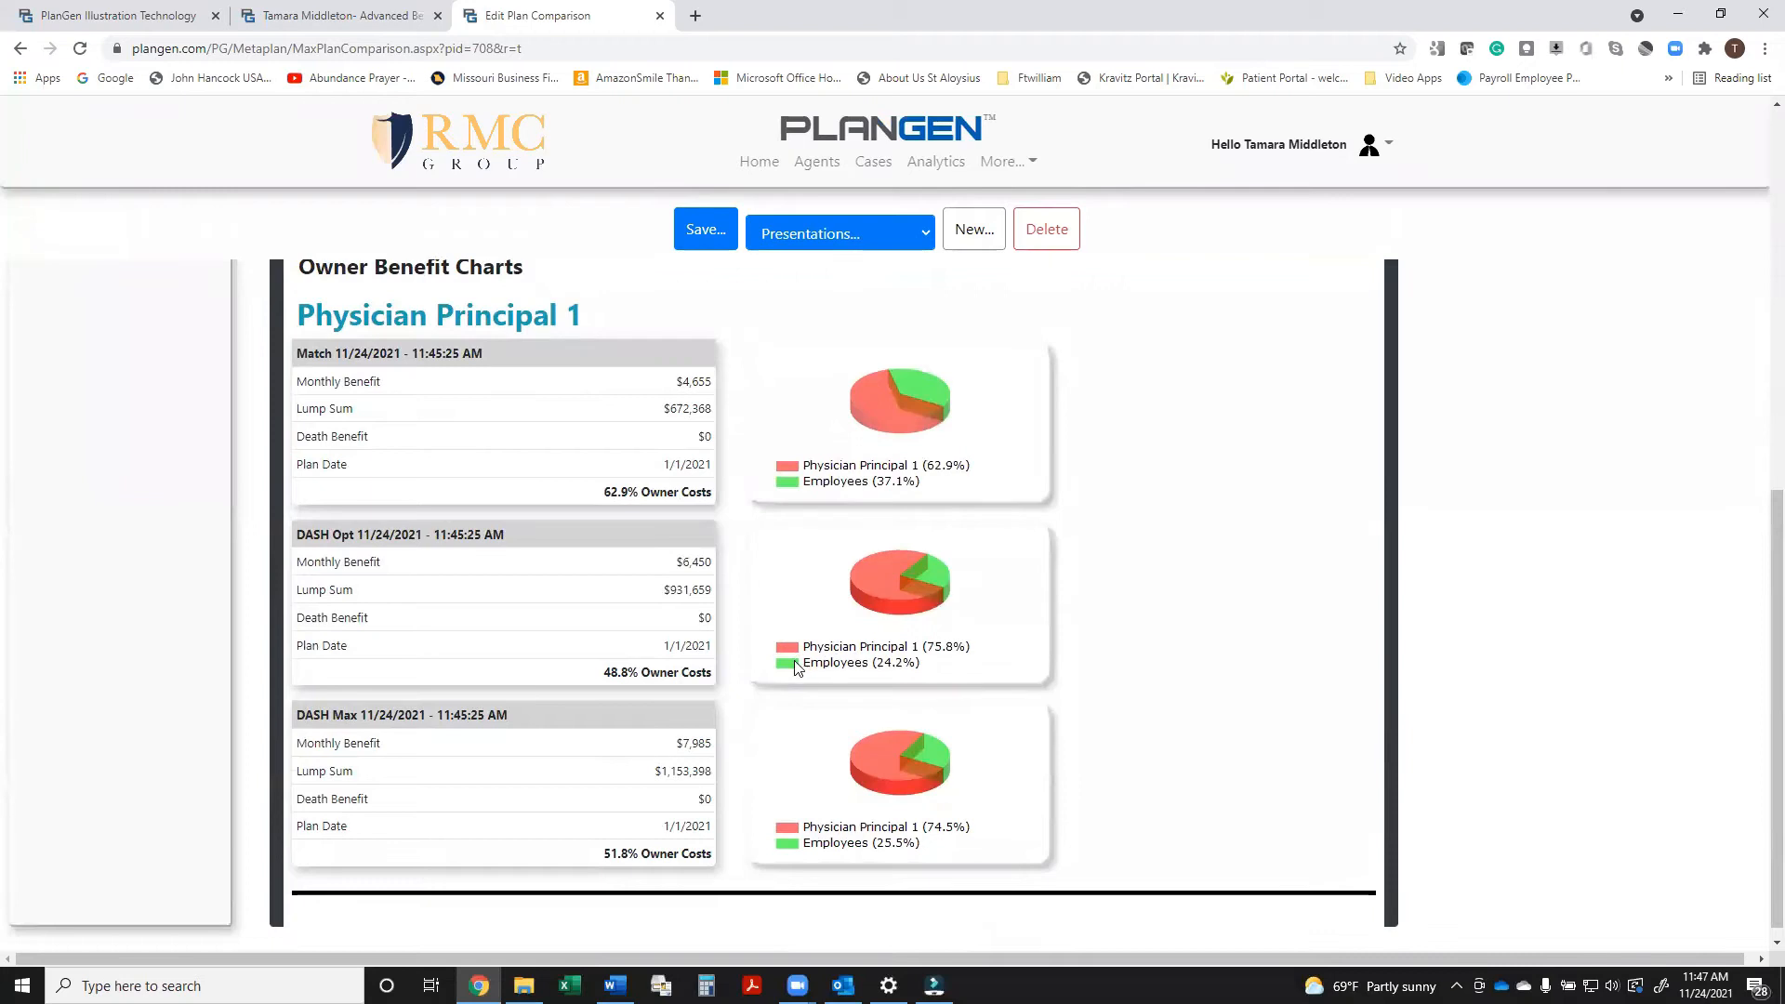
pyautogui.scroll(3, 897, 518)
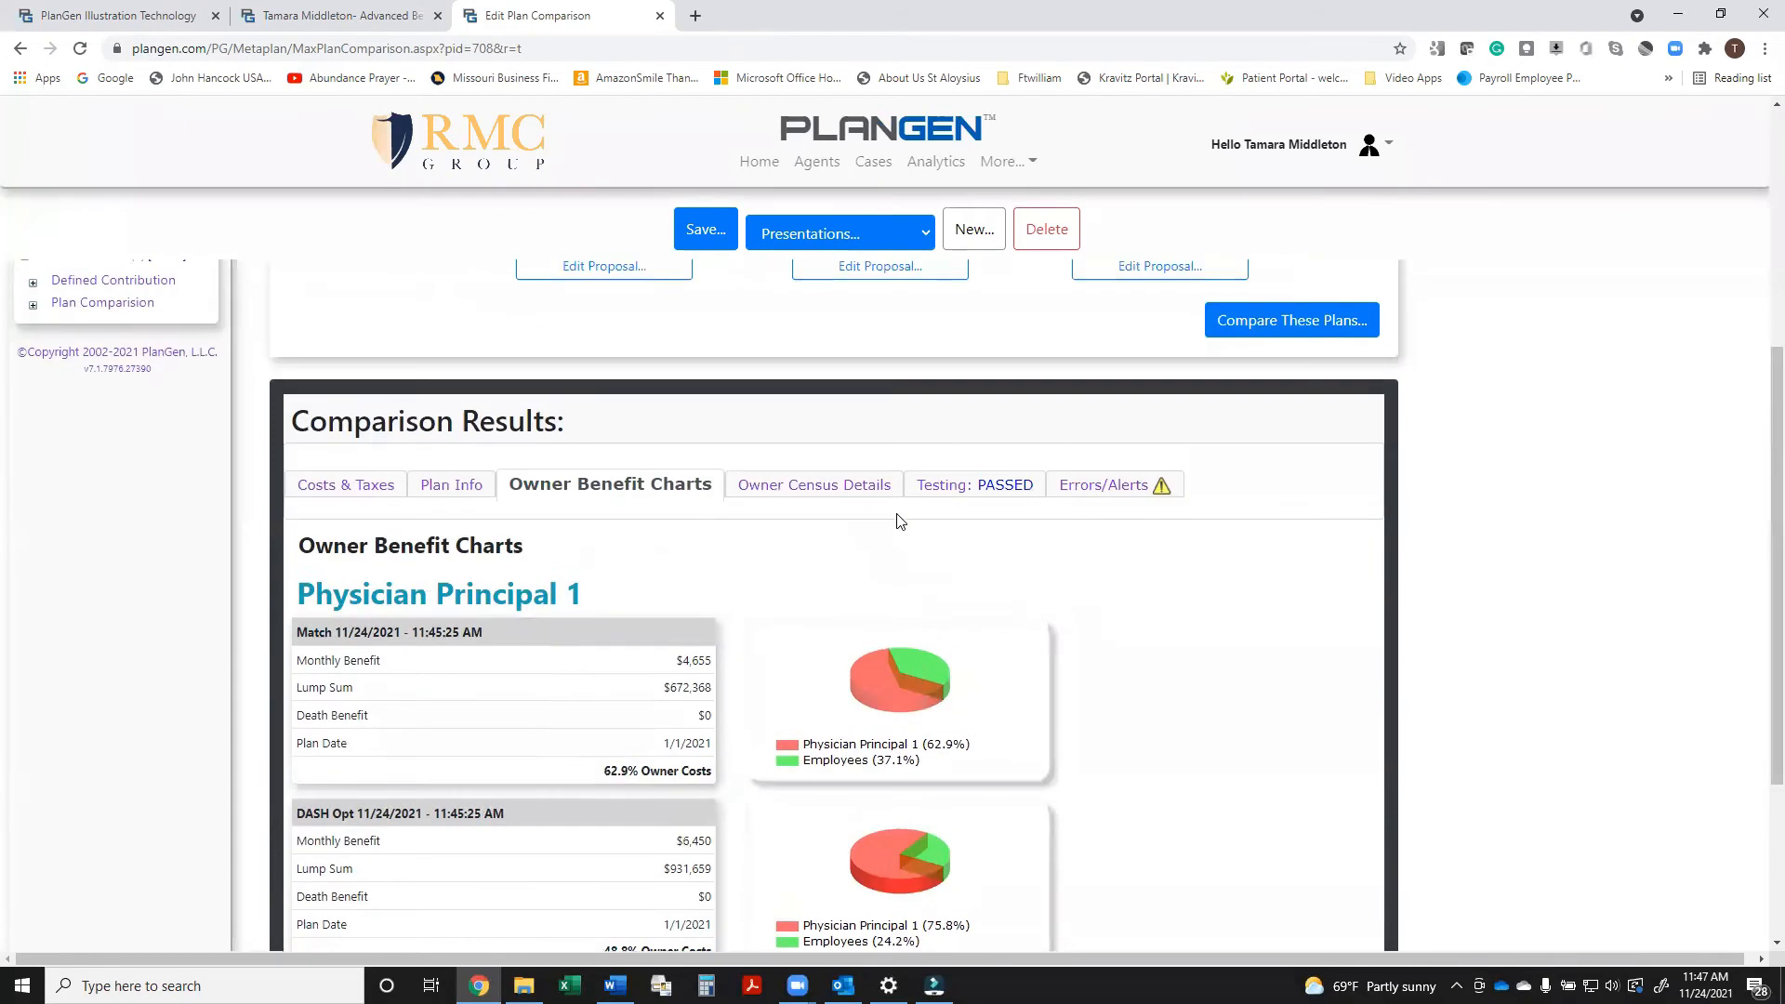
# Examine the compliance test results for the compared plans from start to end.
pyautogui.click(973, 487)
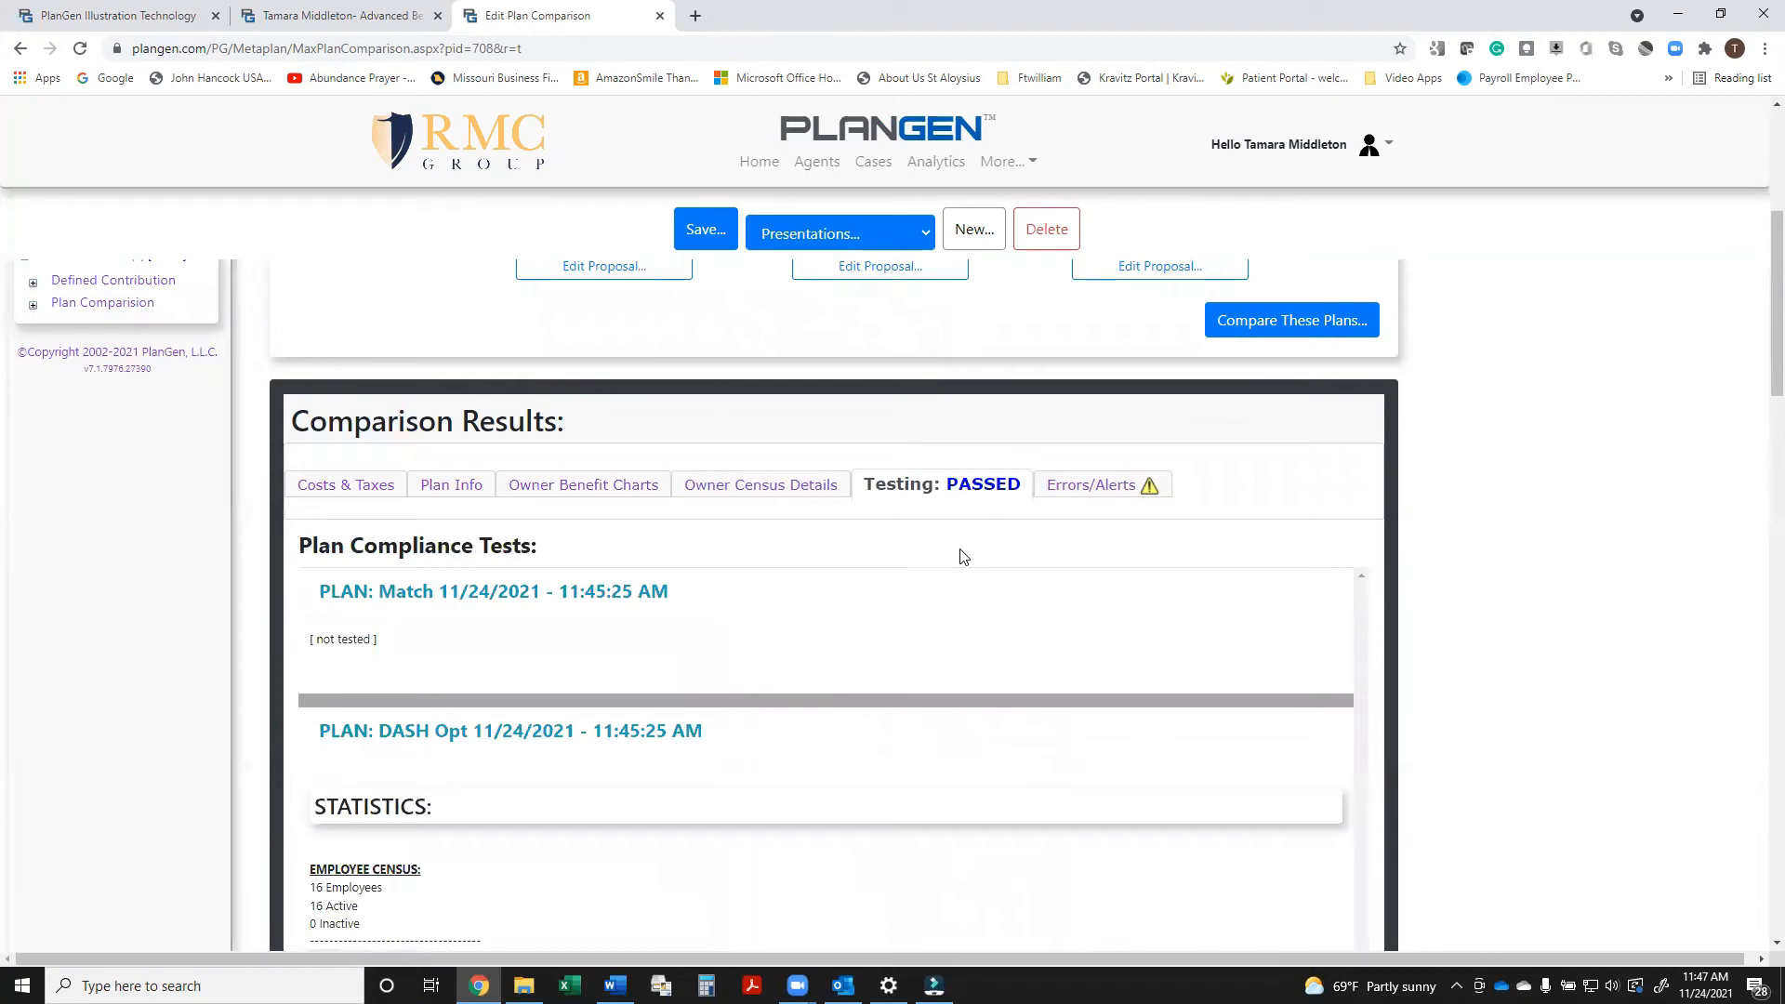
pyautogui.scroll(-5, 963, 586)
pyautogui.scroll(-7, 964, 609)
pyautogui.scroll(-10, 964, 610)
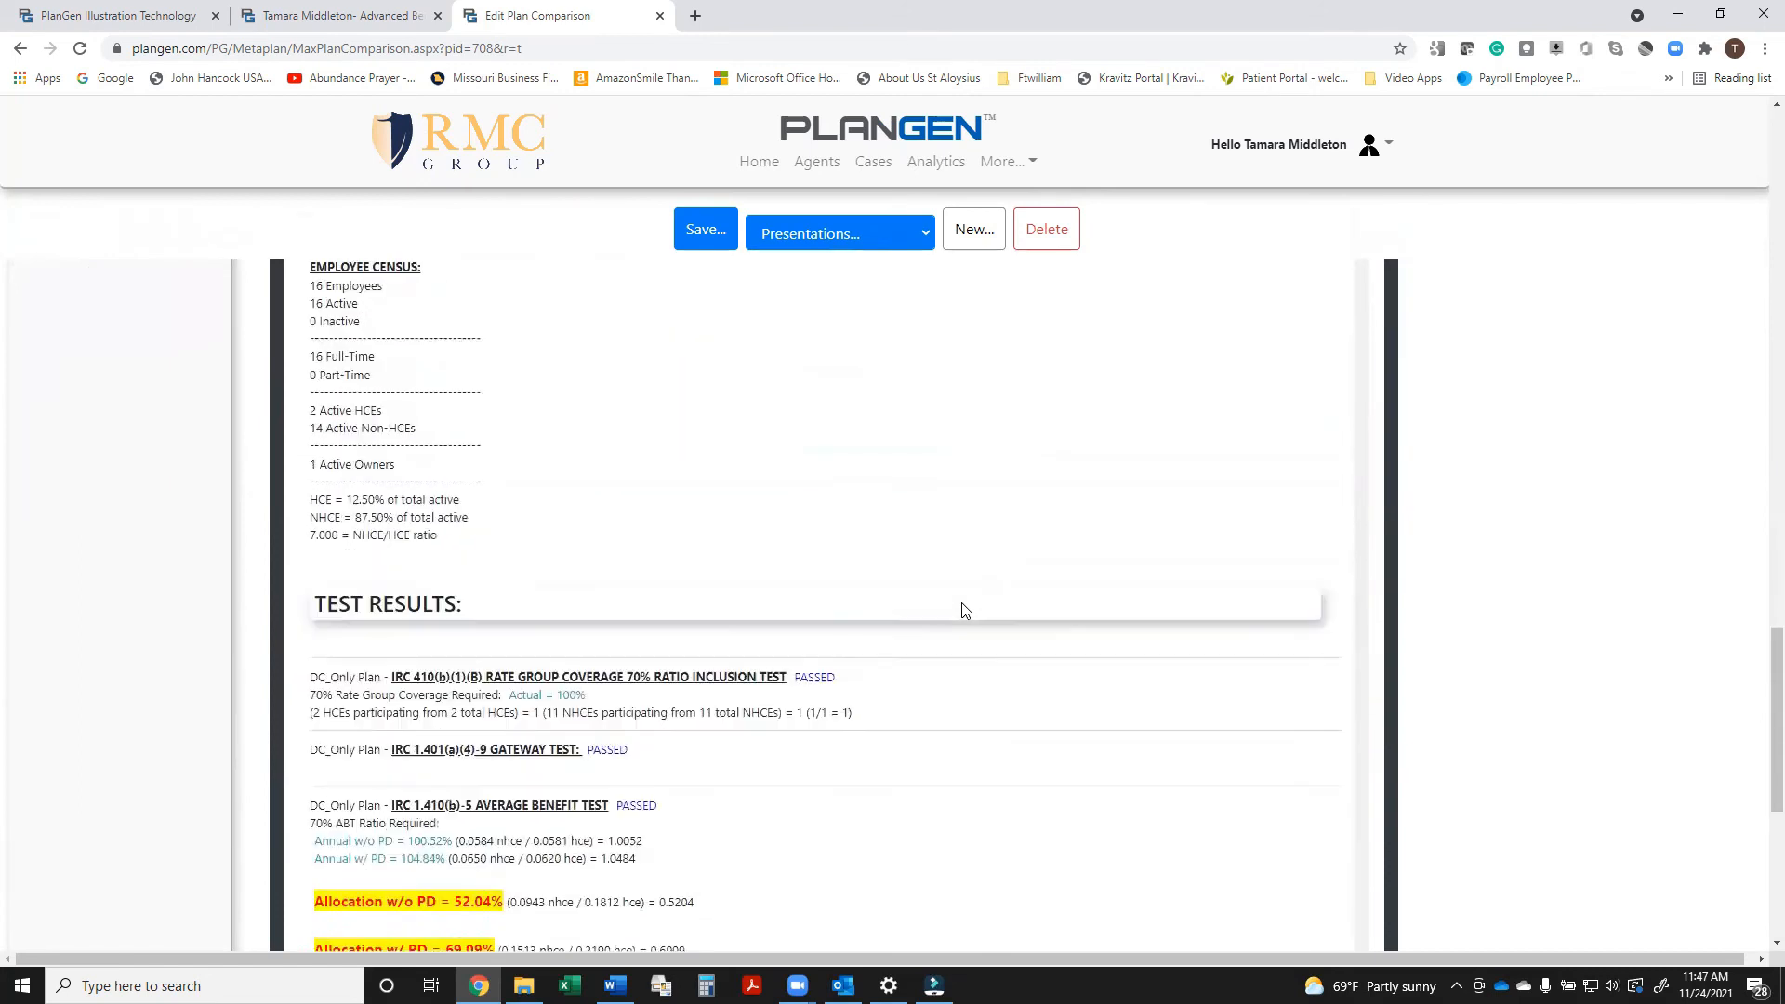
pyautogui.scroll(-6, 964, 610)
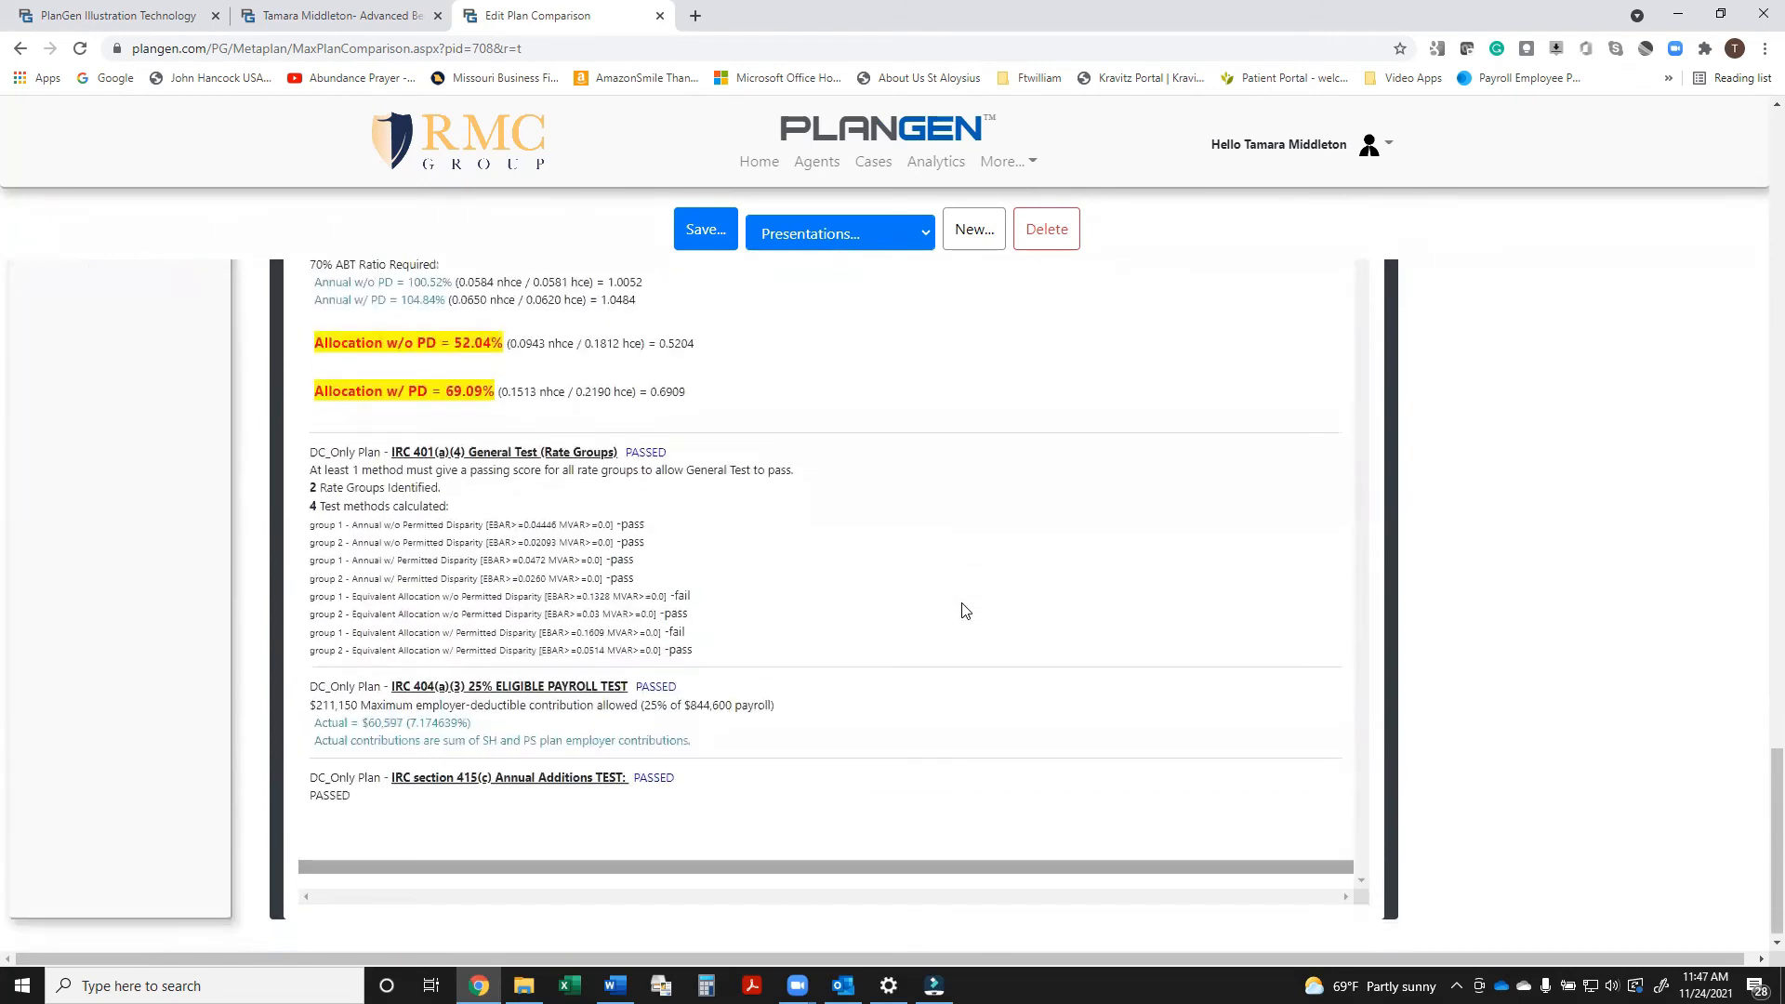
pyautogui.scroll(20, 964, 609)
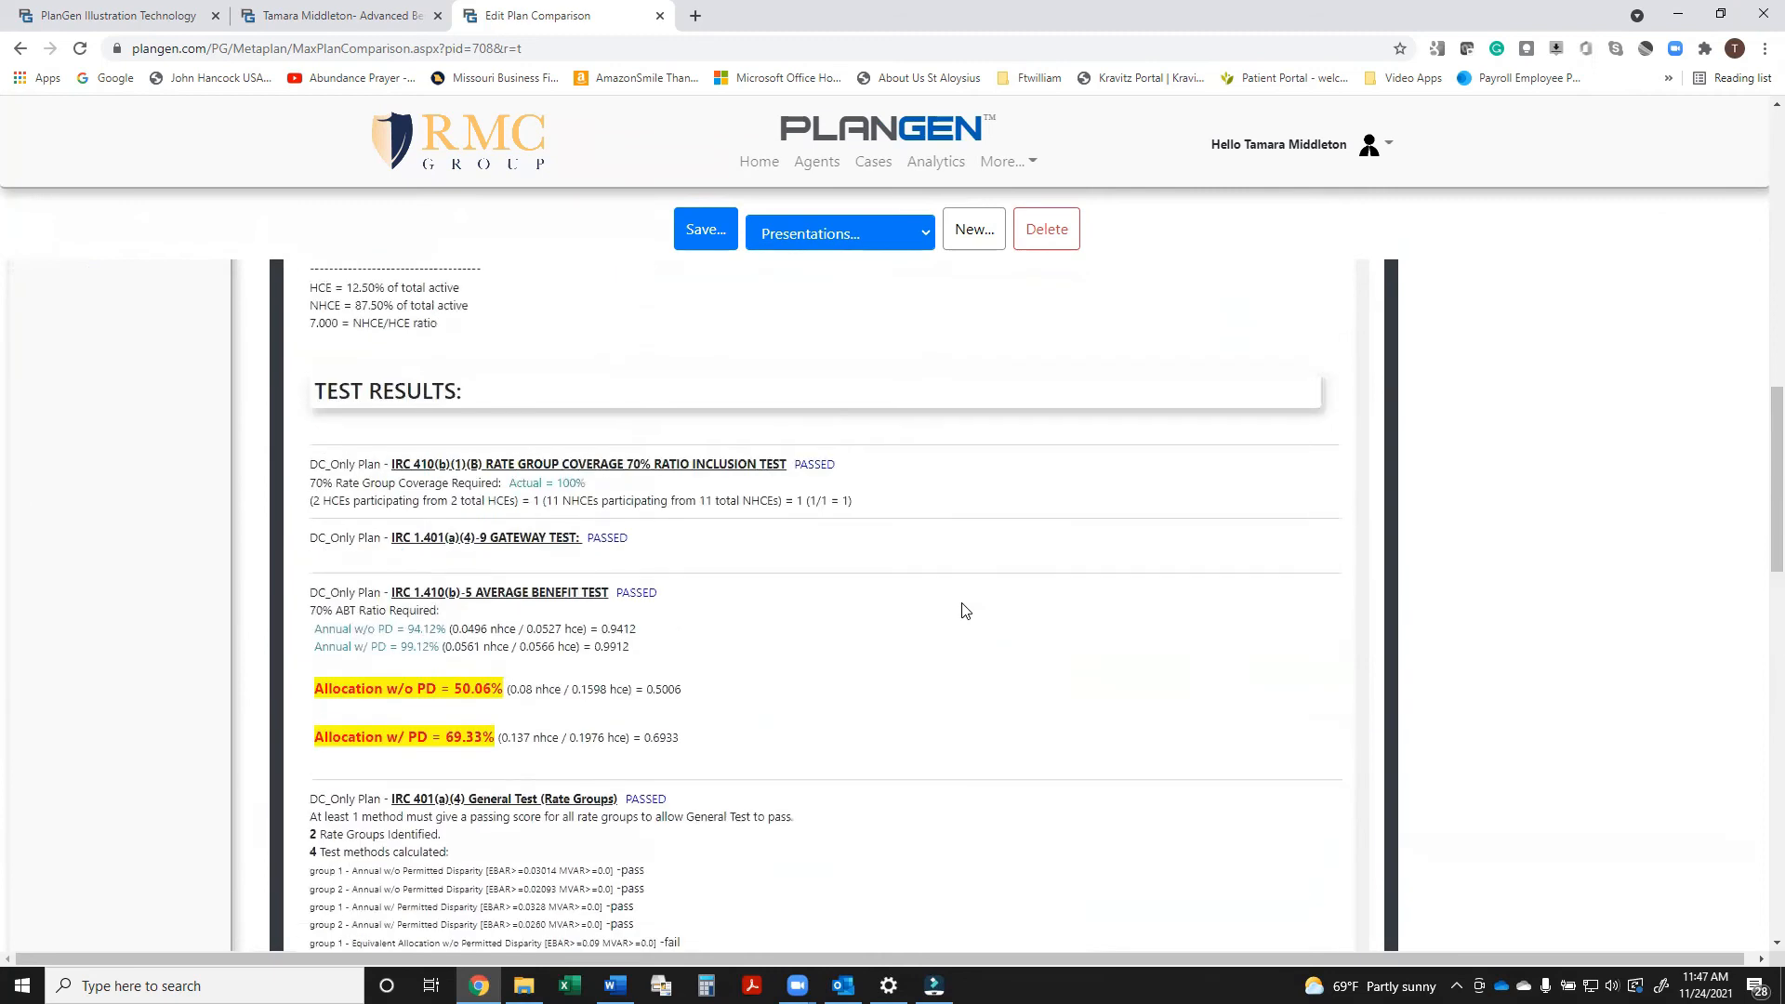
pyautogui.scroll(15, 964, 611)
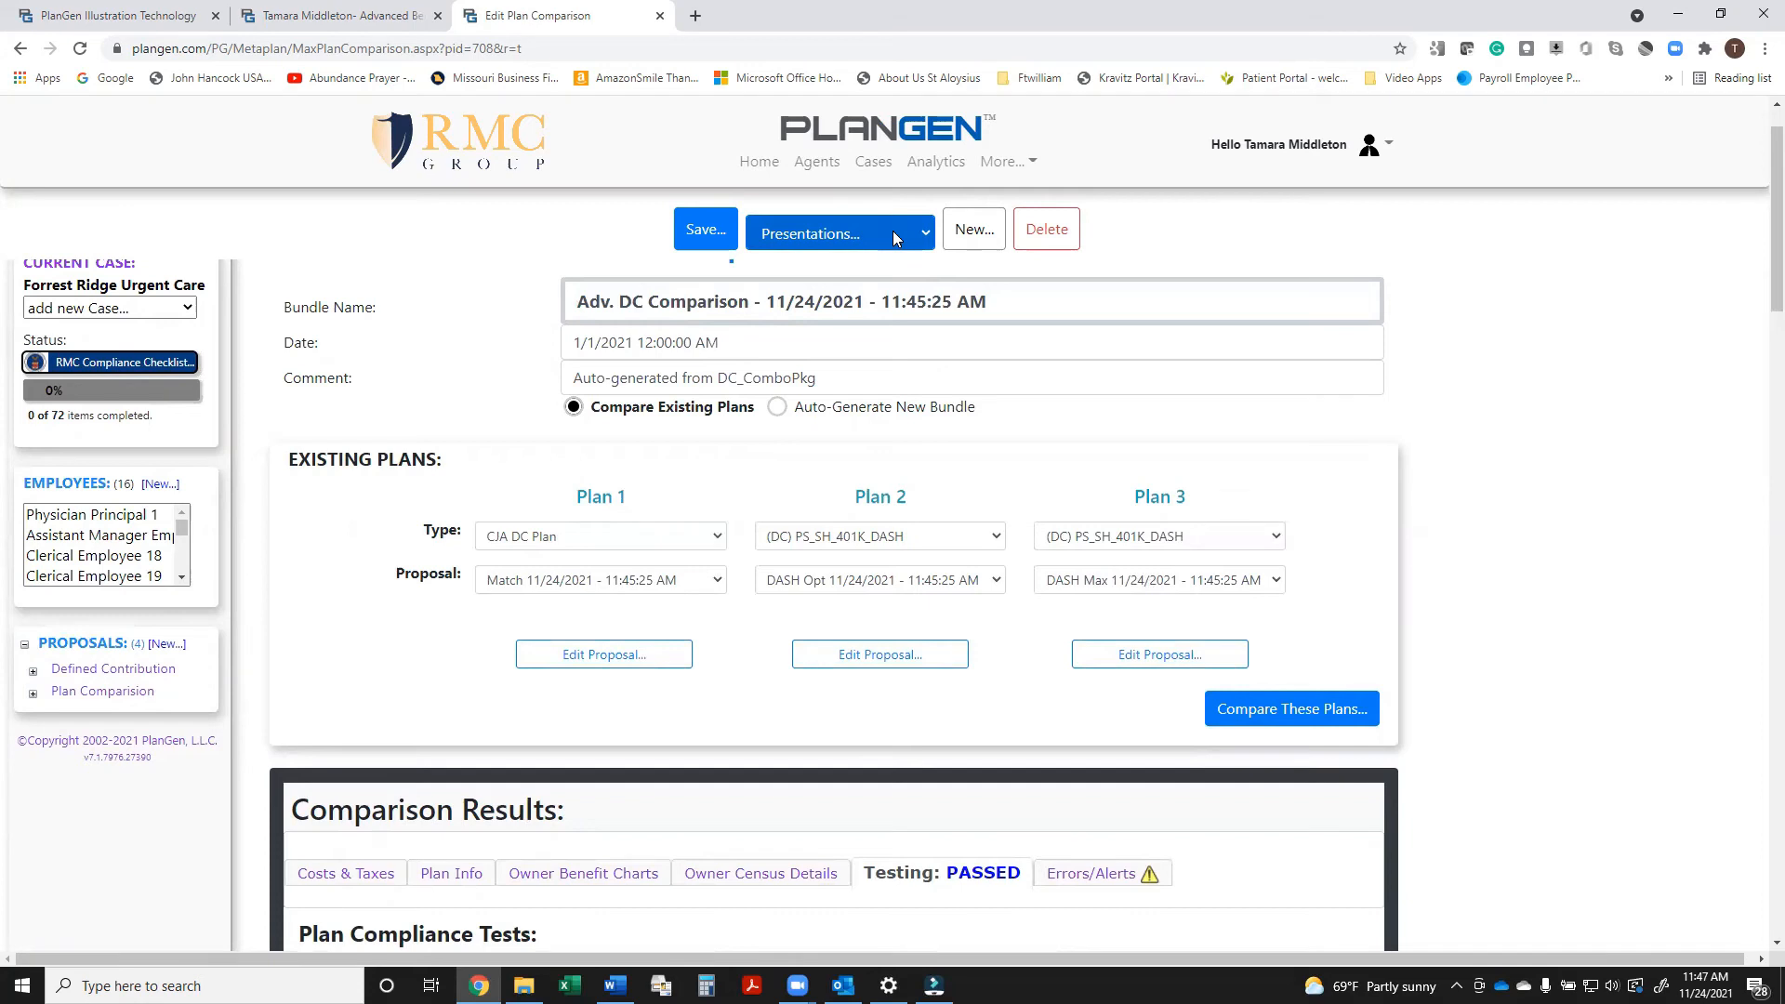
# Produce the Std Comparison PDF presentation for the bundle, open it, and look over the retirement plan comparison.
pyautogui.click(892, 230)
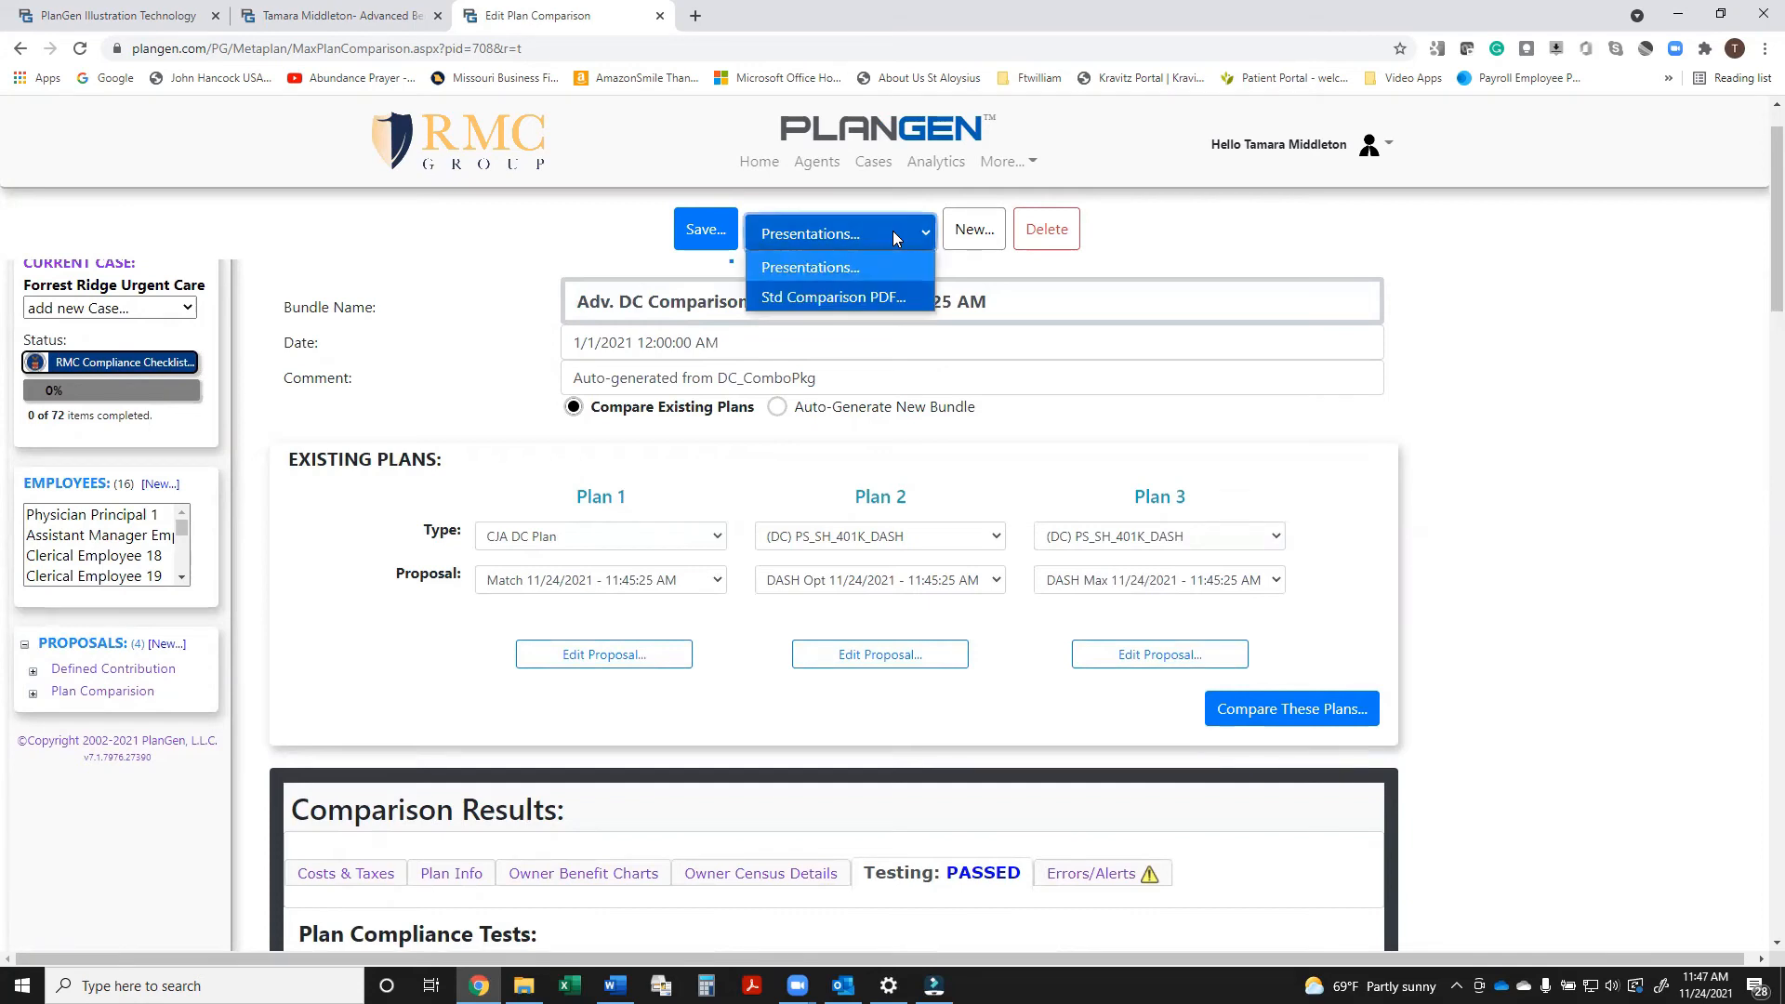
pyautogui.click(892, 297)
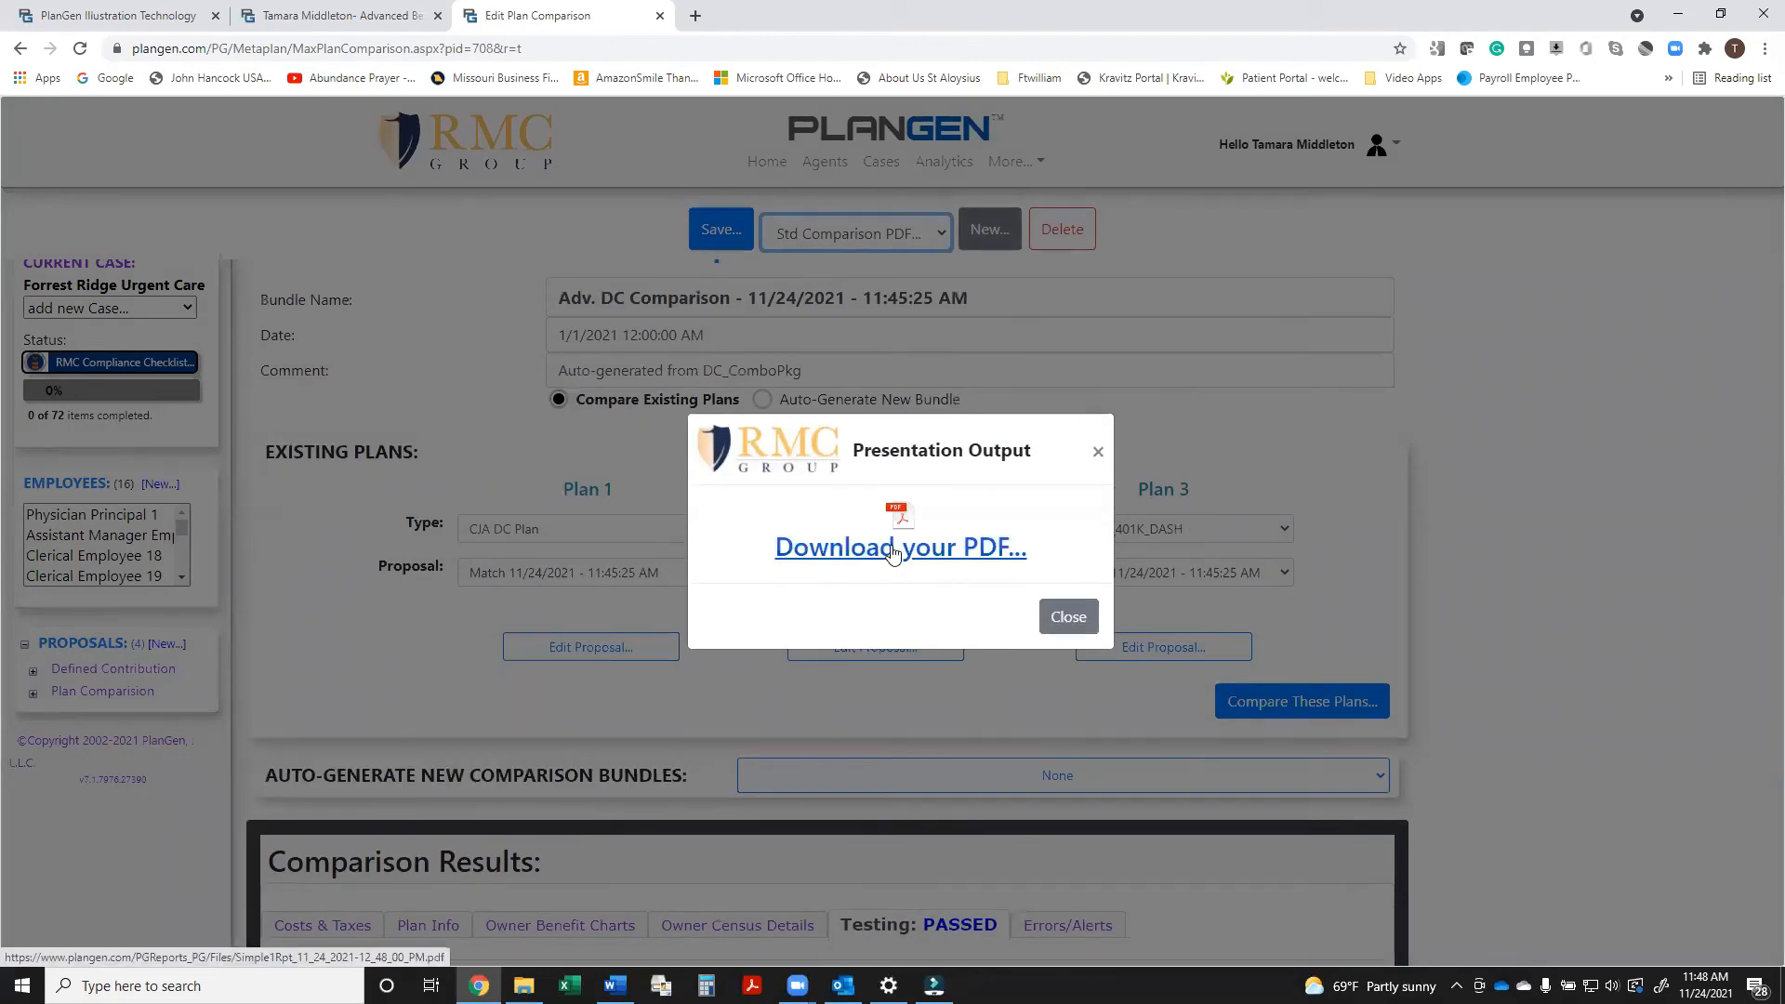
pyautogui.click(893, 550)
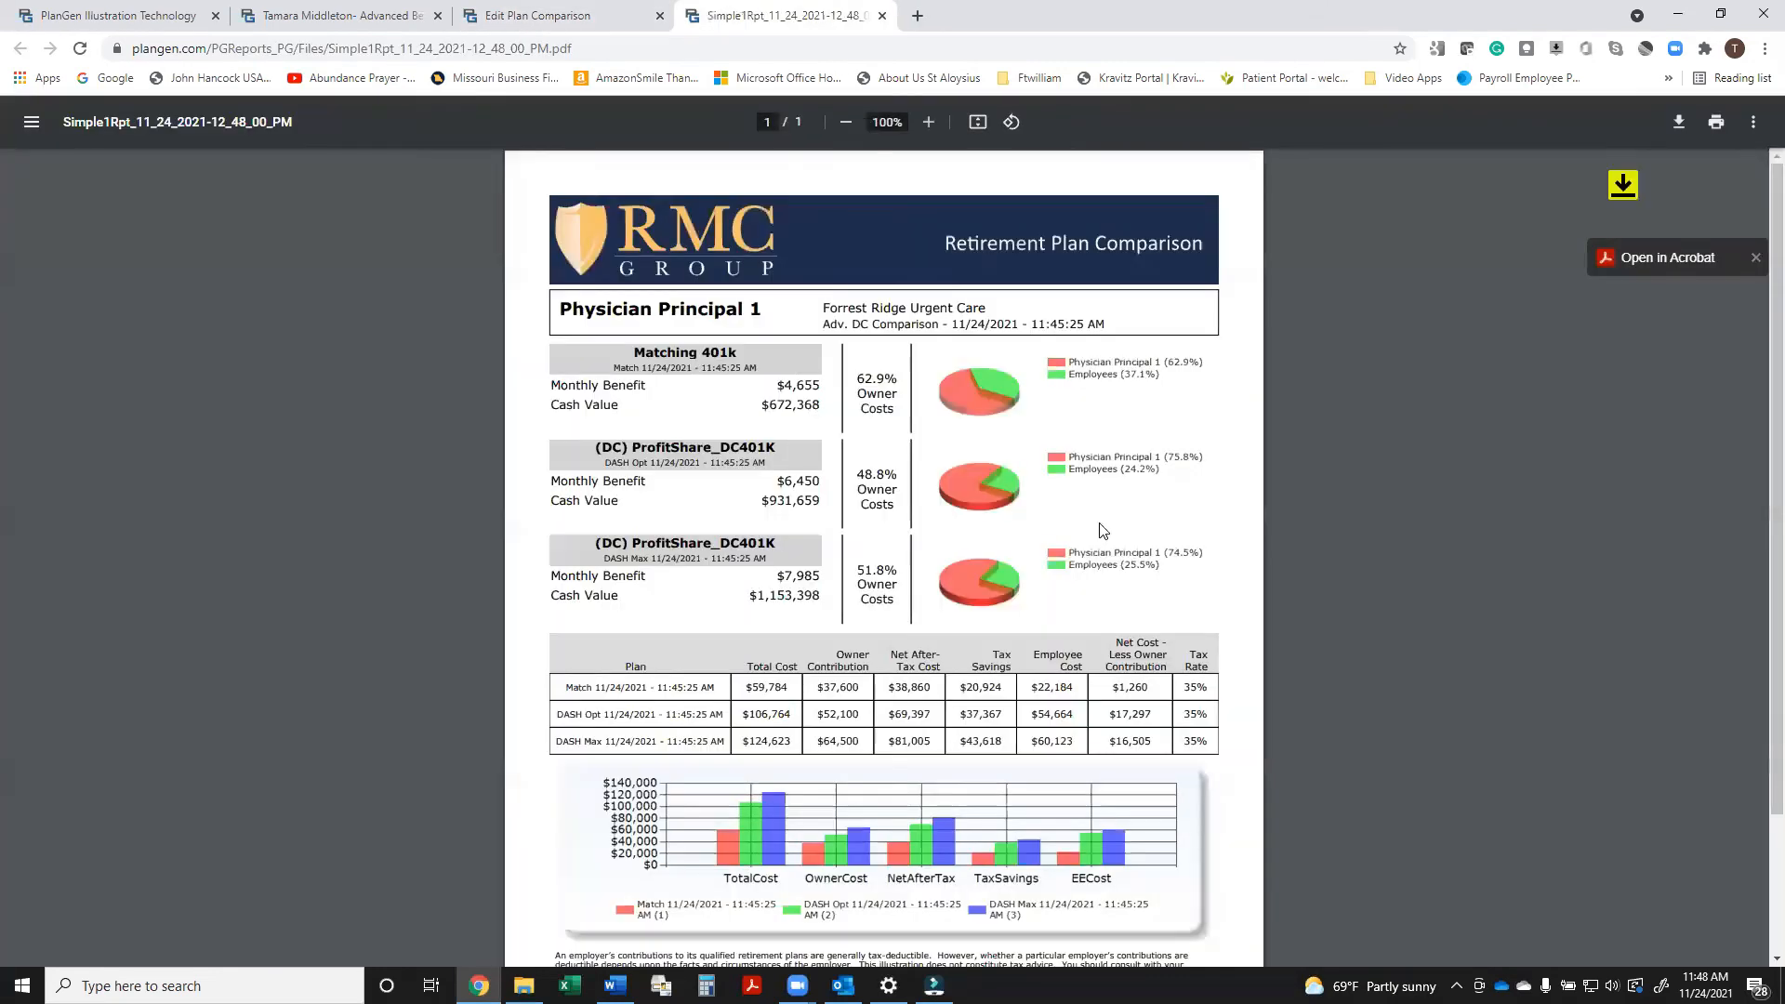
pyautogui.scroll(-2, 1103, 531)
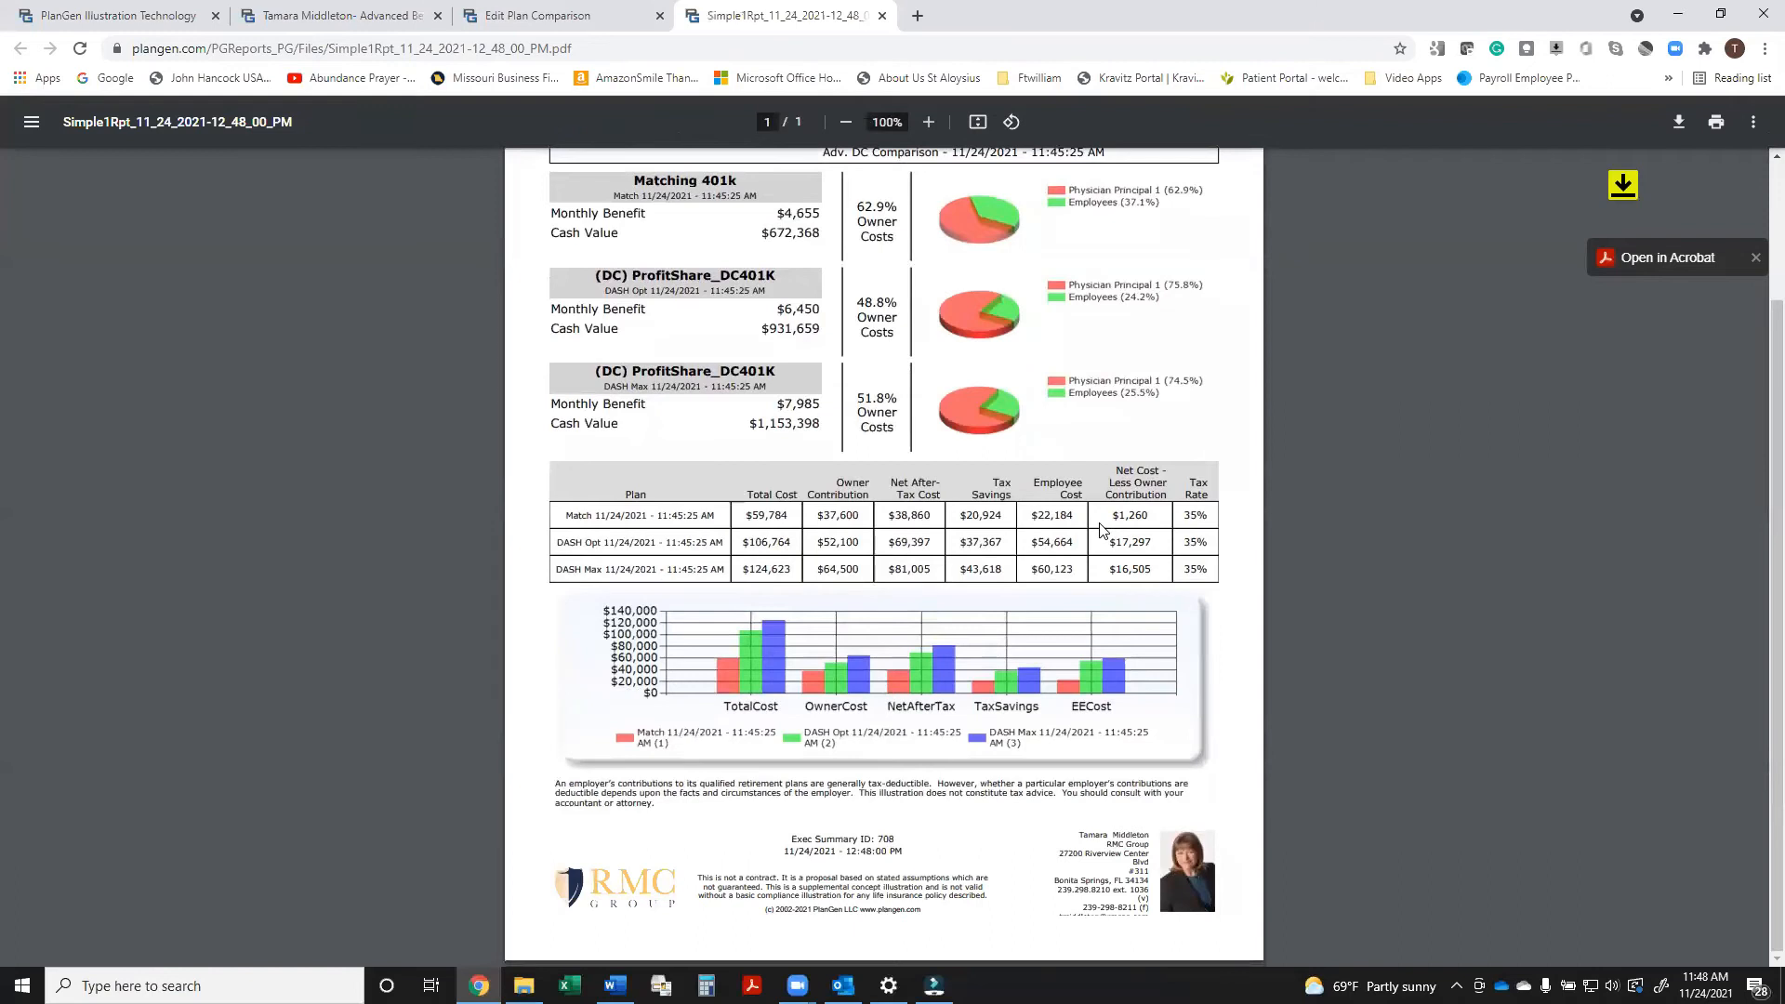
pyautogui.scroll(2, 1103, 531)
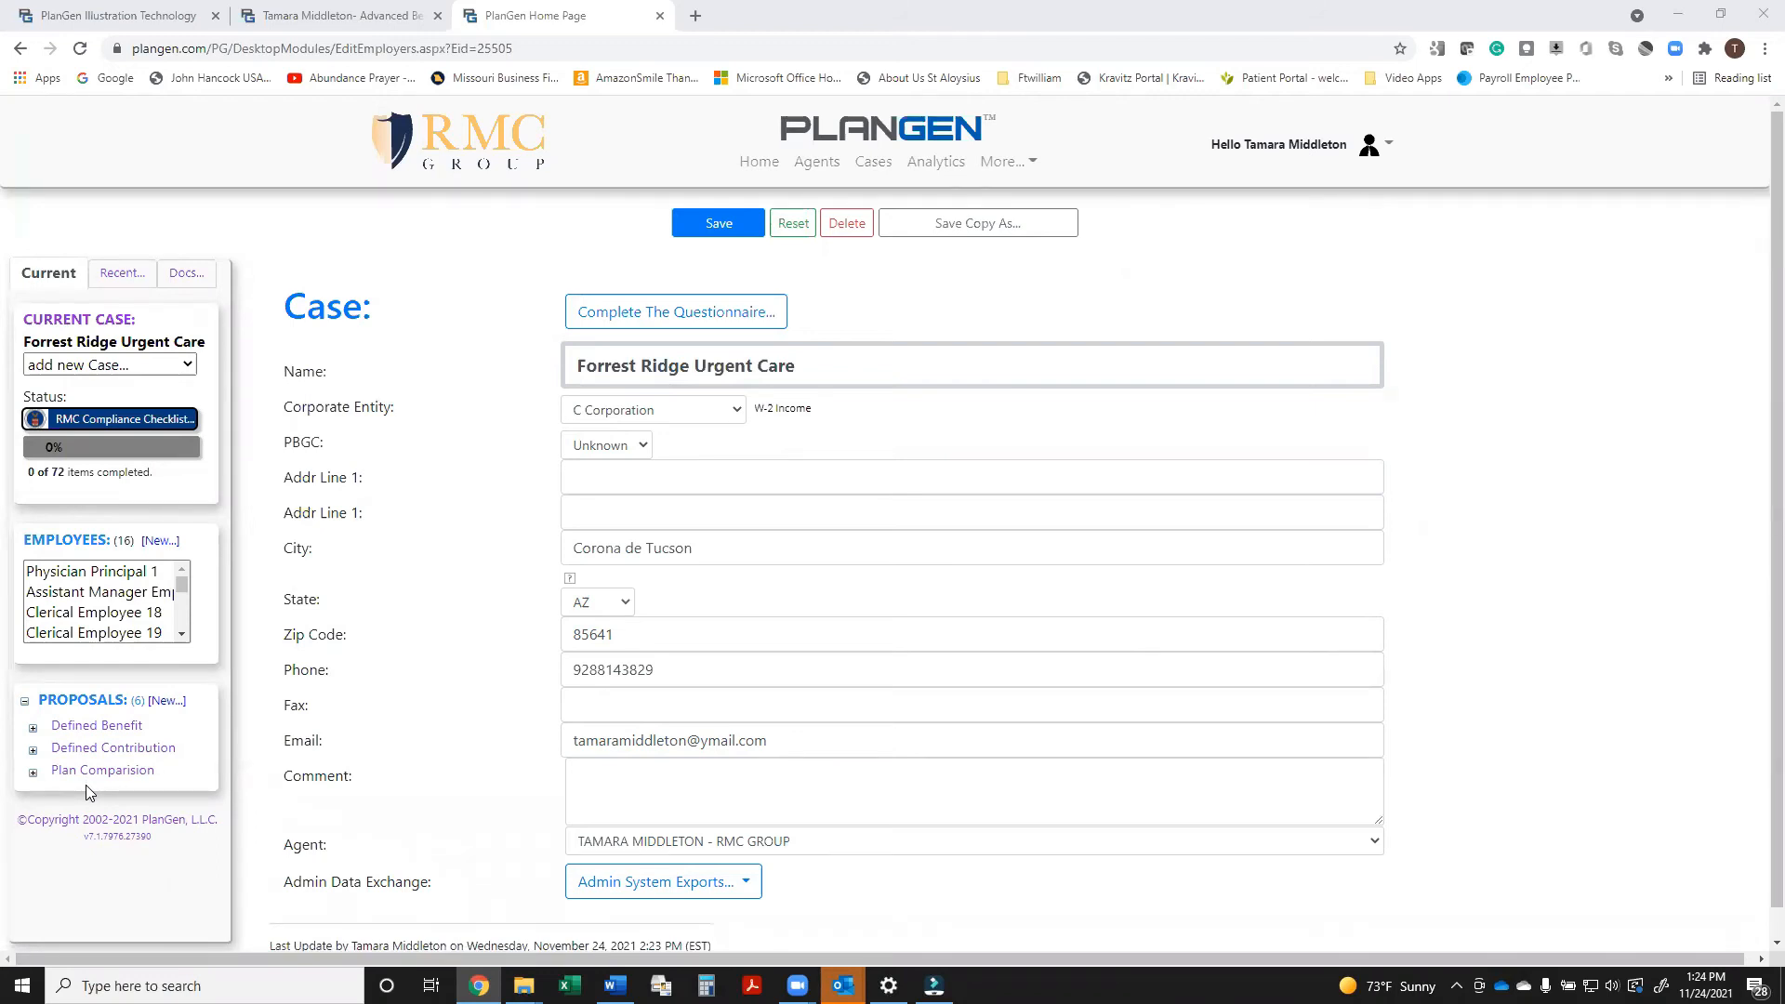
# Expand the case's Defined Benefit, Cash Balance and Defined Contribution proposals to see which plans exist.
pyautogui.click(33, 727)
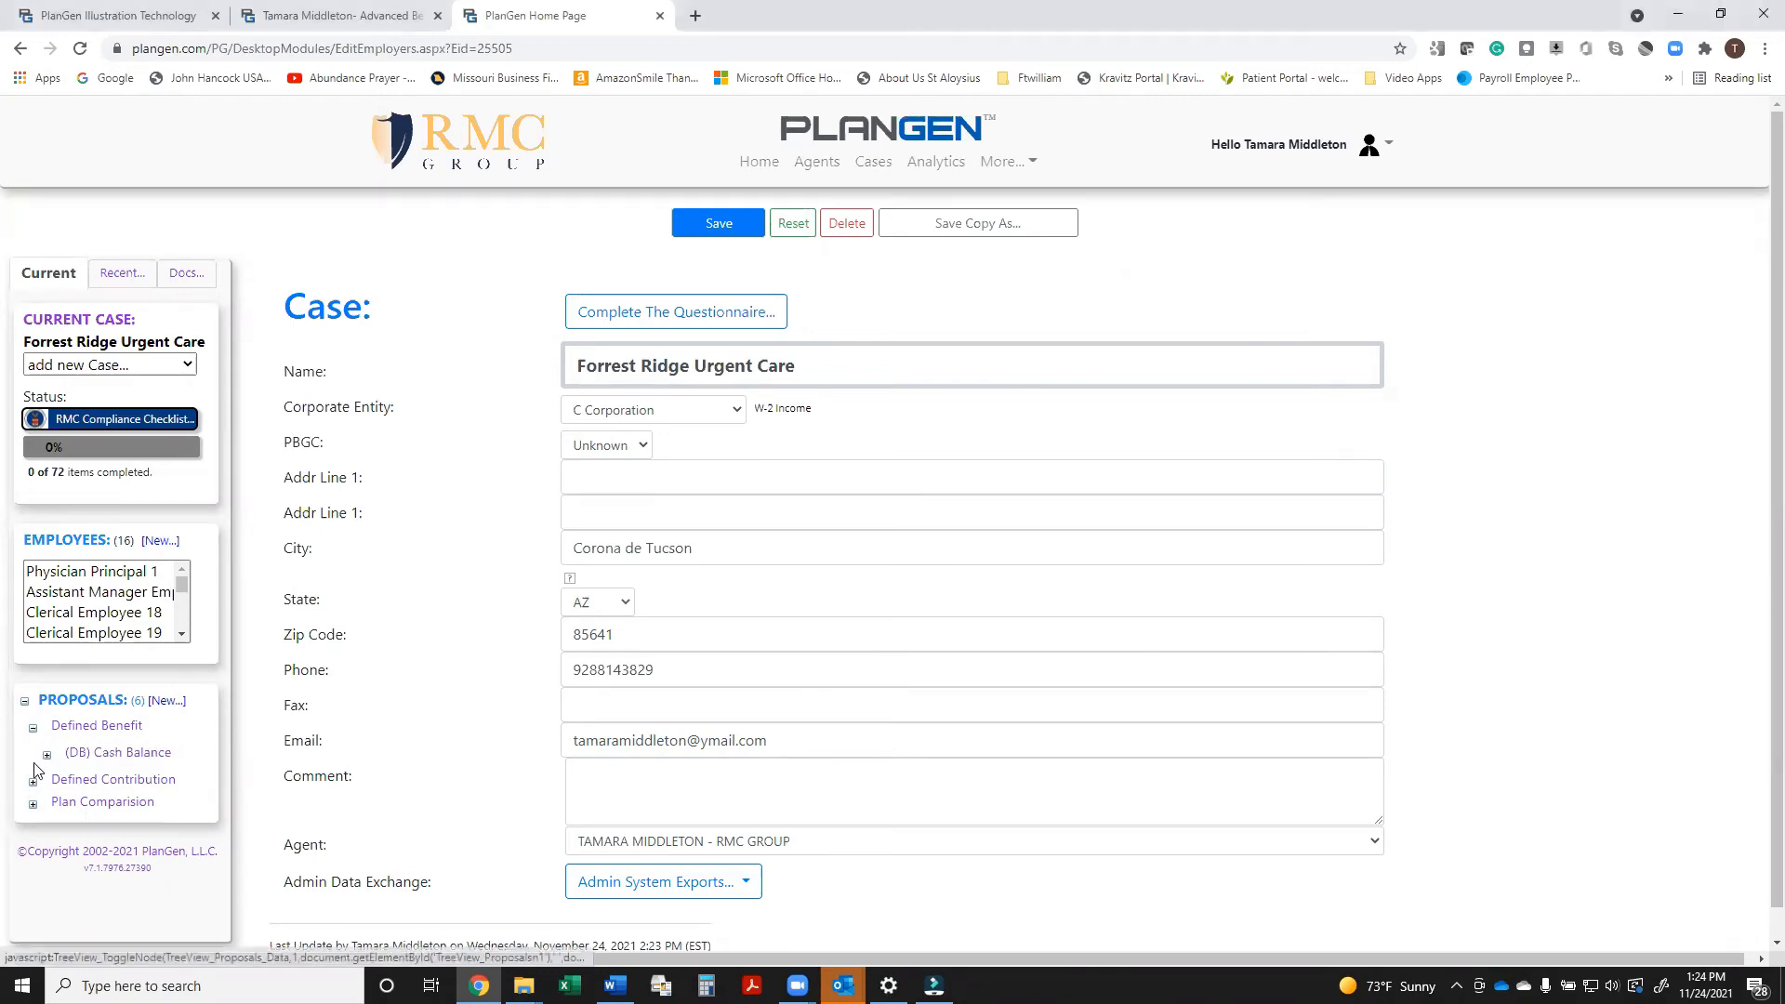
pyautogui.click(46, 755)
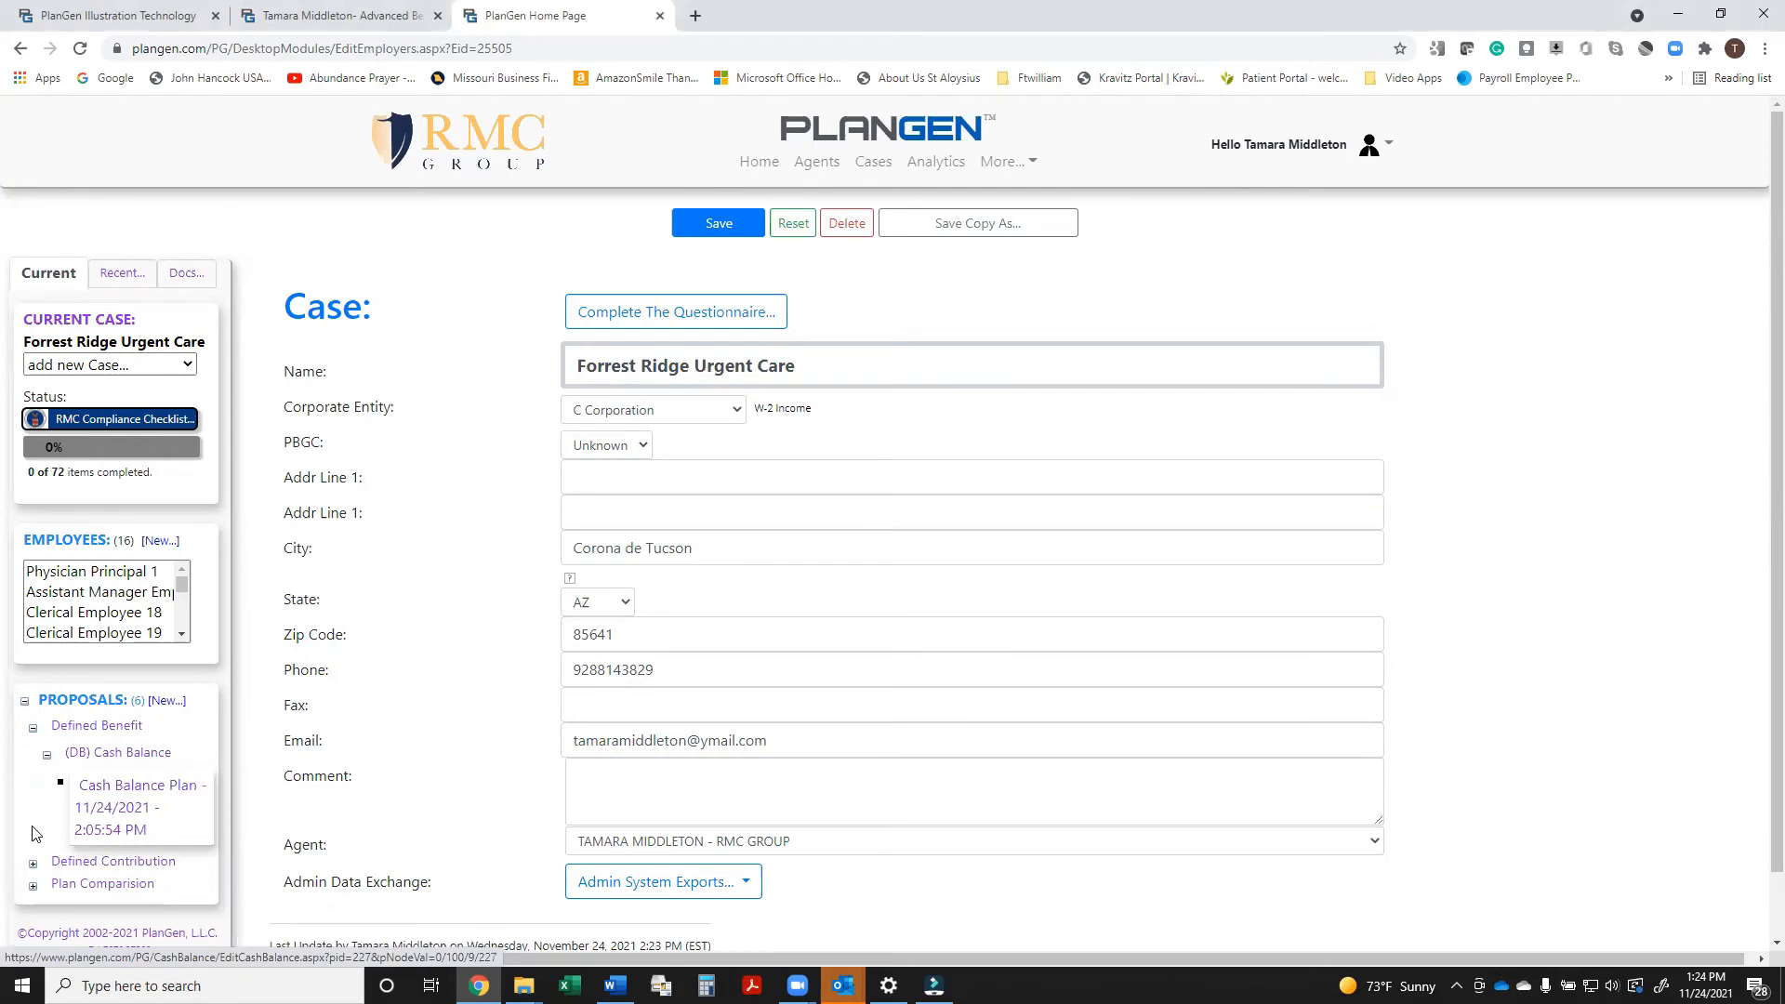
pyautogui.click(33, 862)
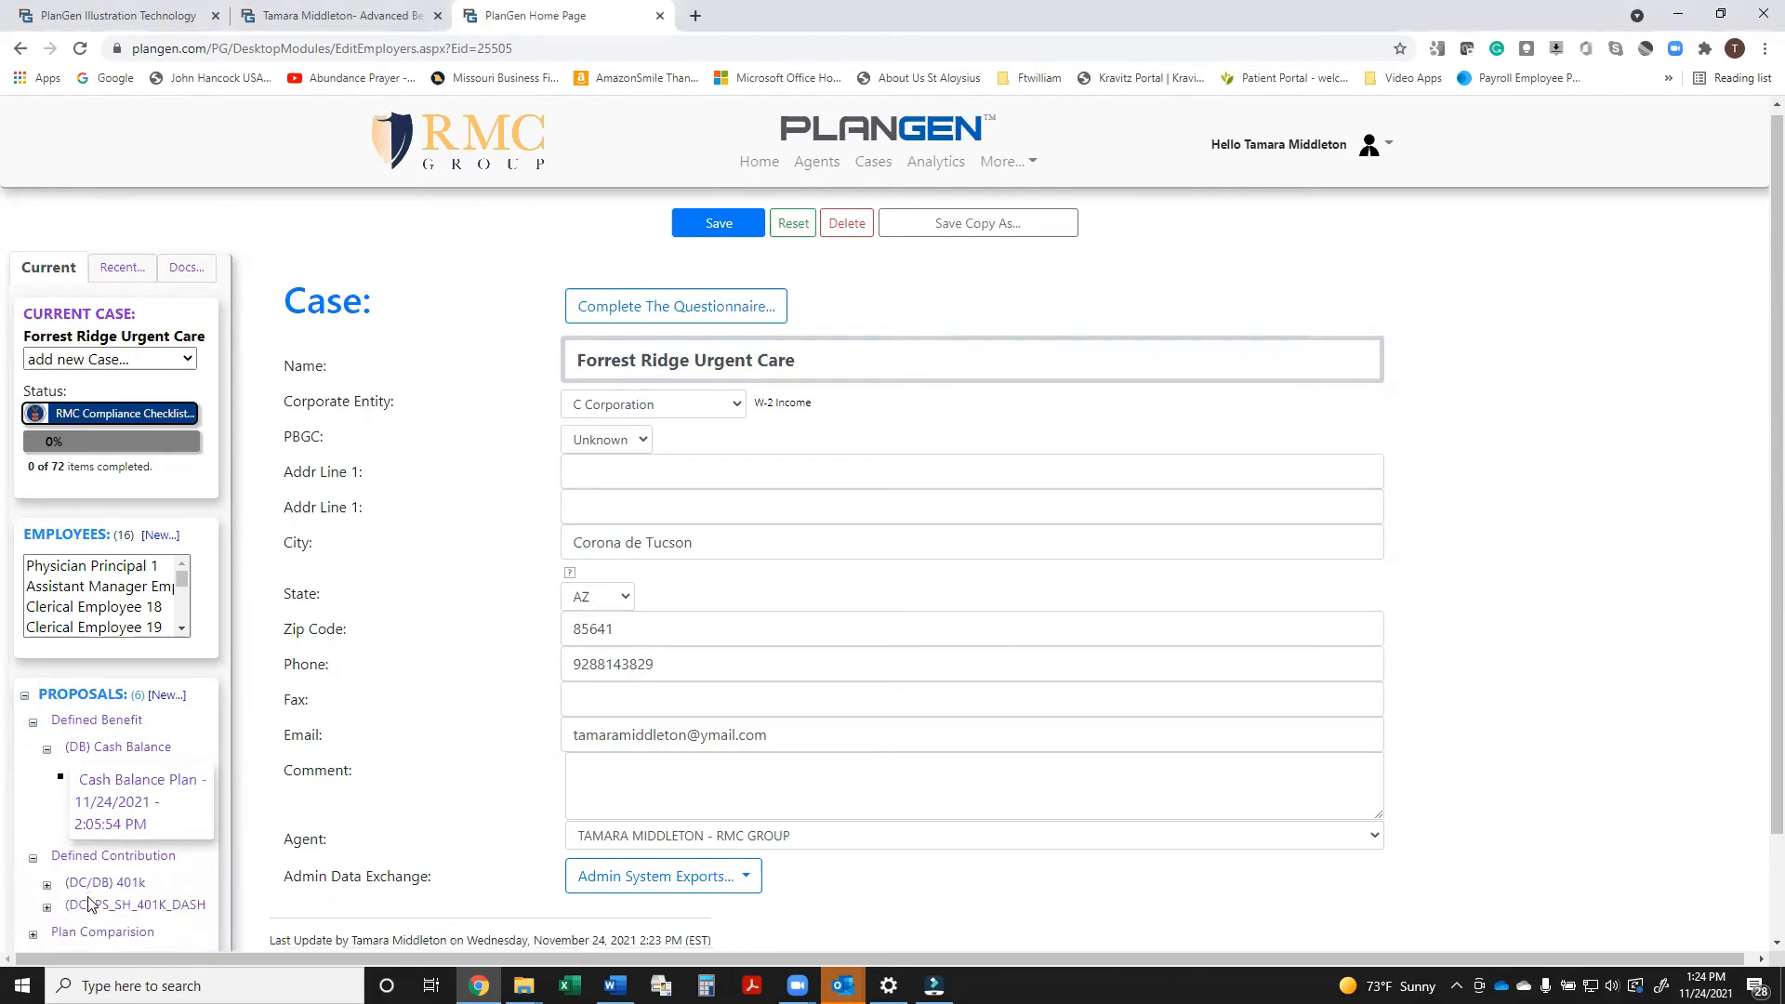
pyautogui.scroll(-1, 90, 905)
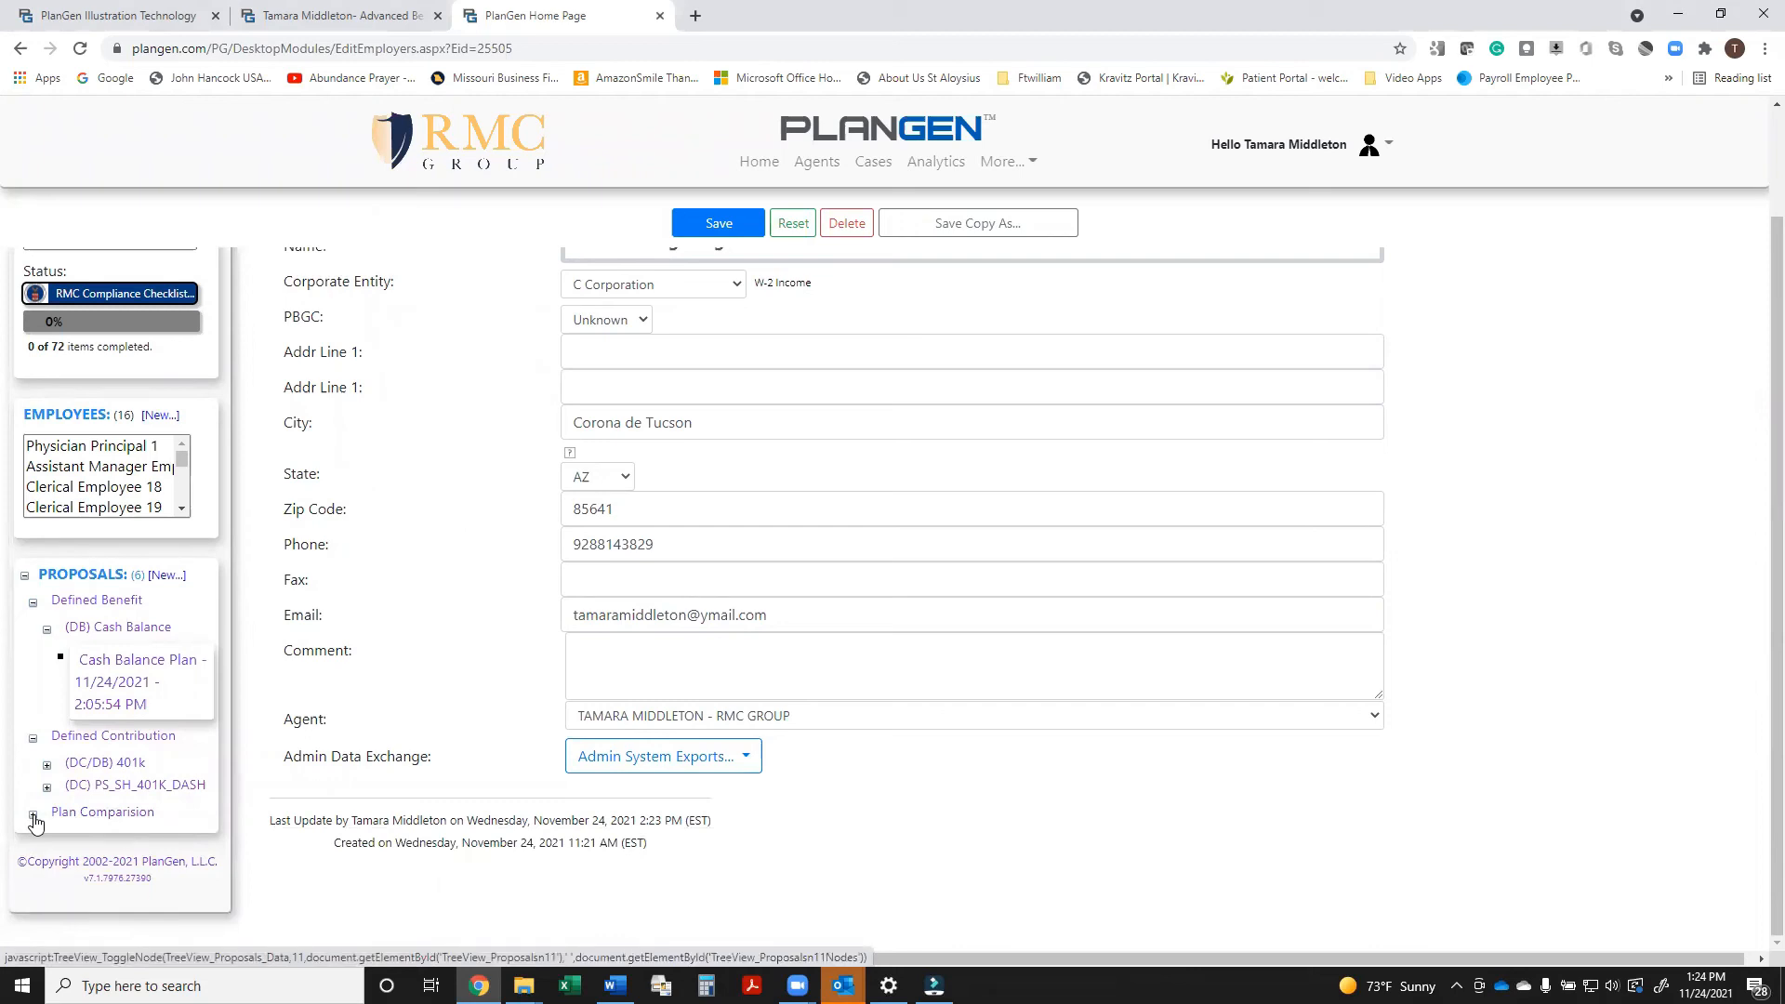
# Create a new CJA CrossTested DB/DC Plan proposal for the case and acknowledge the plan selection notice.
pyautogui.click(164, 583)
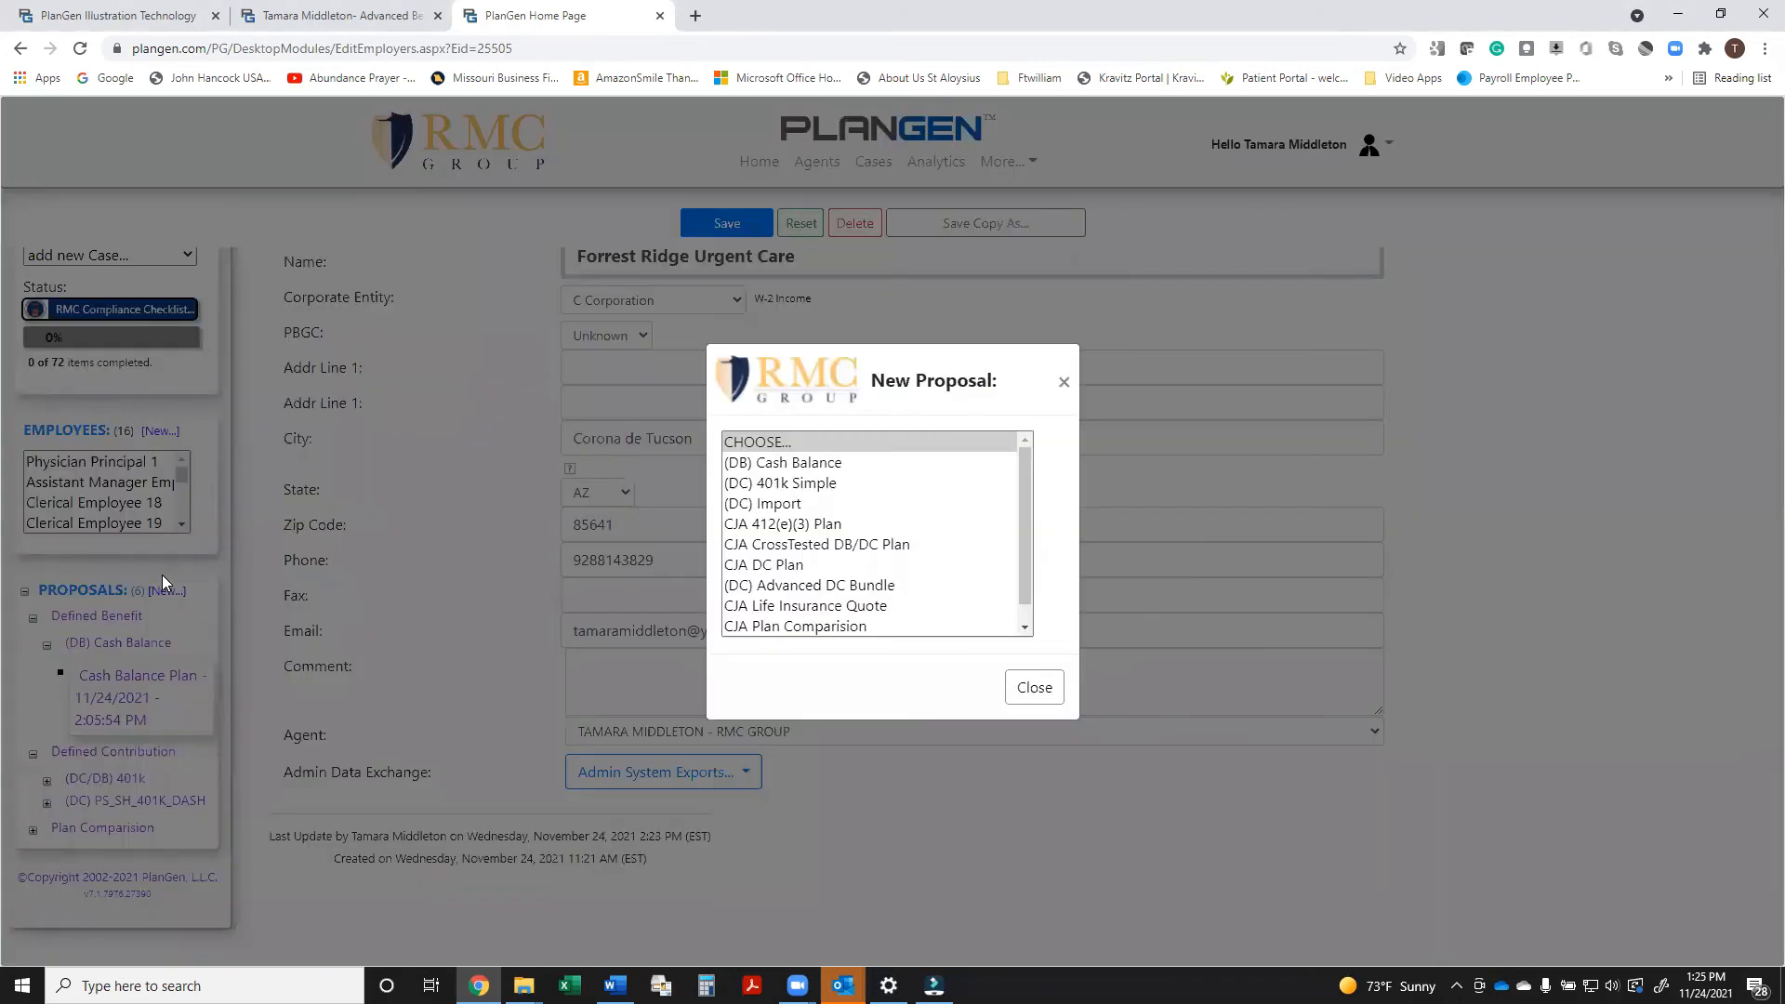
pyautogui.click(874, 549)
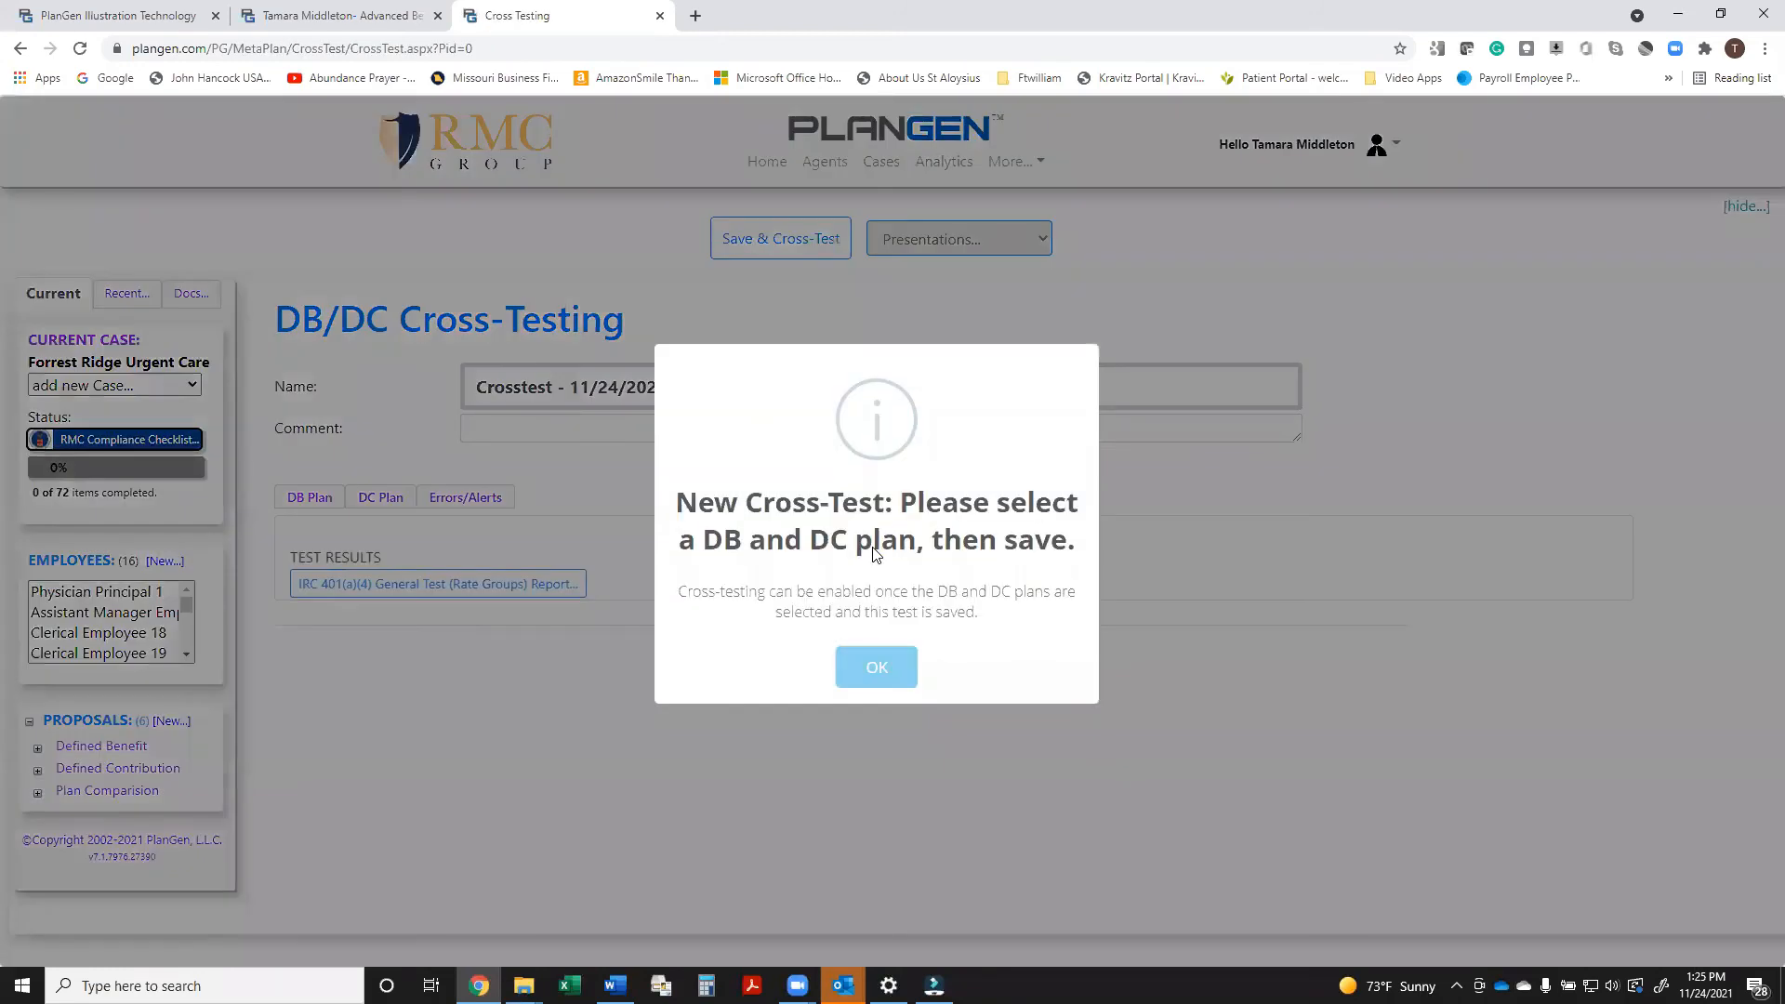
pyautogui.click(877, 667)
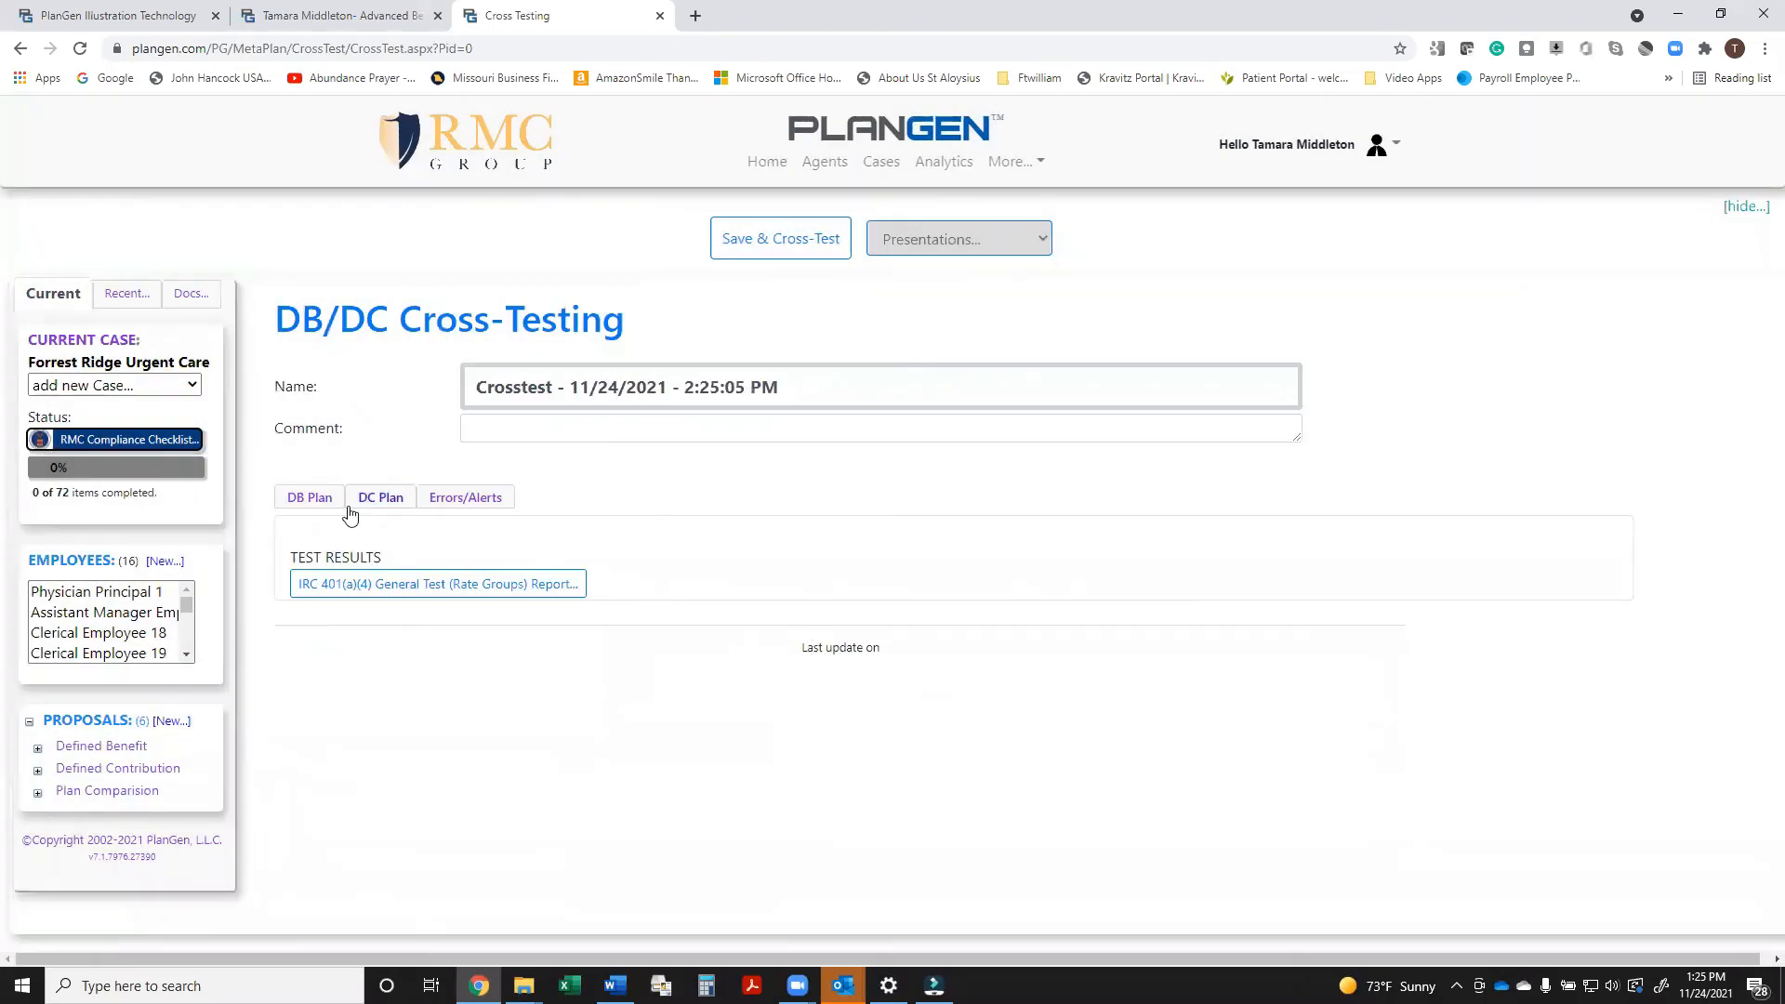
# Review the cross-test's Qualified DB Plan and DC/PS Plan selections, including the plans available for each.
pyautogui.click(310, 497)
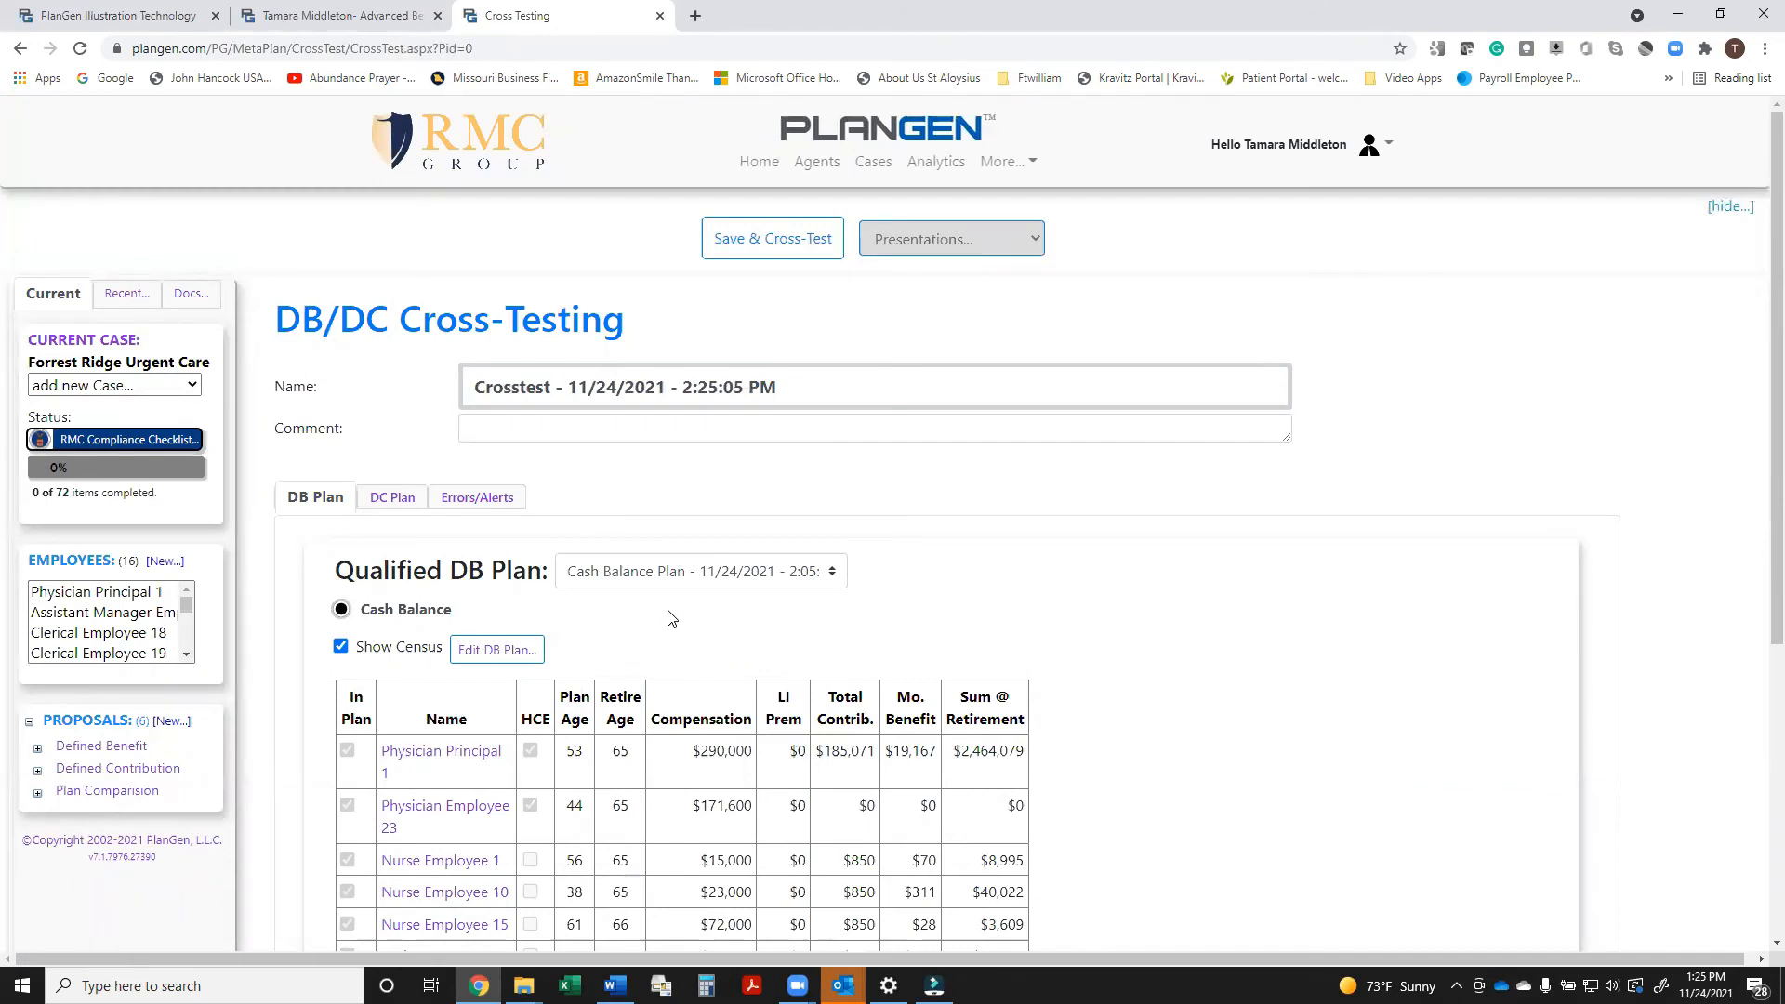
pyautogui.click(836, 578)
pyautogui.click(836, 578)
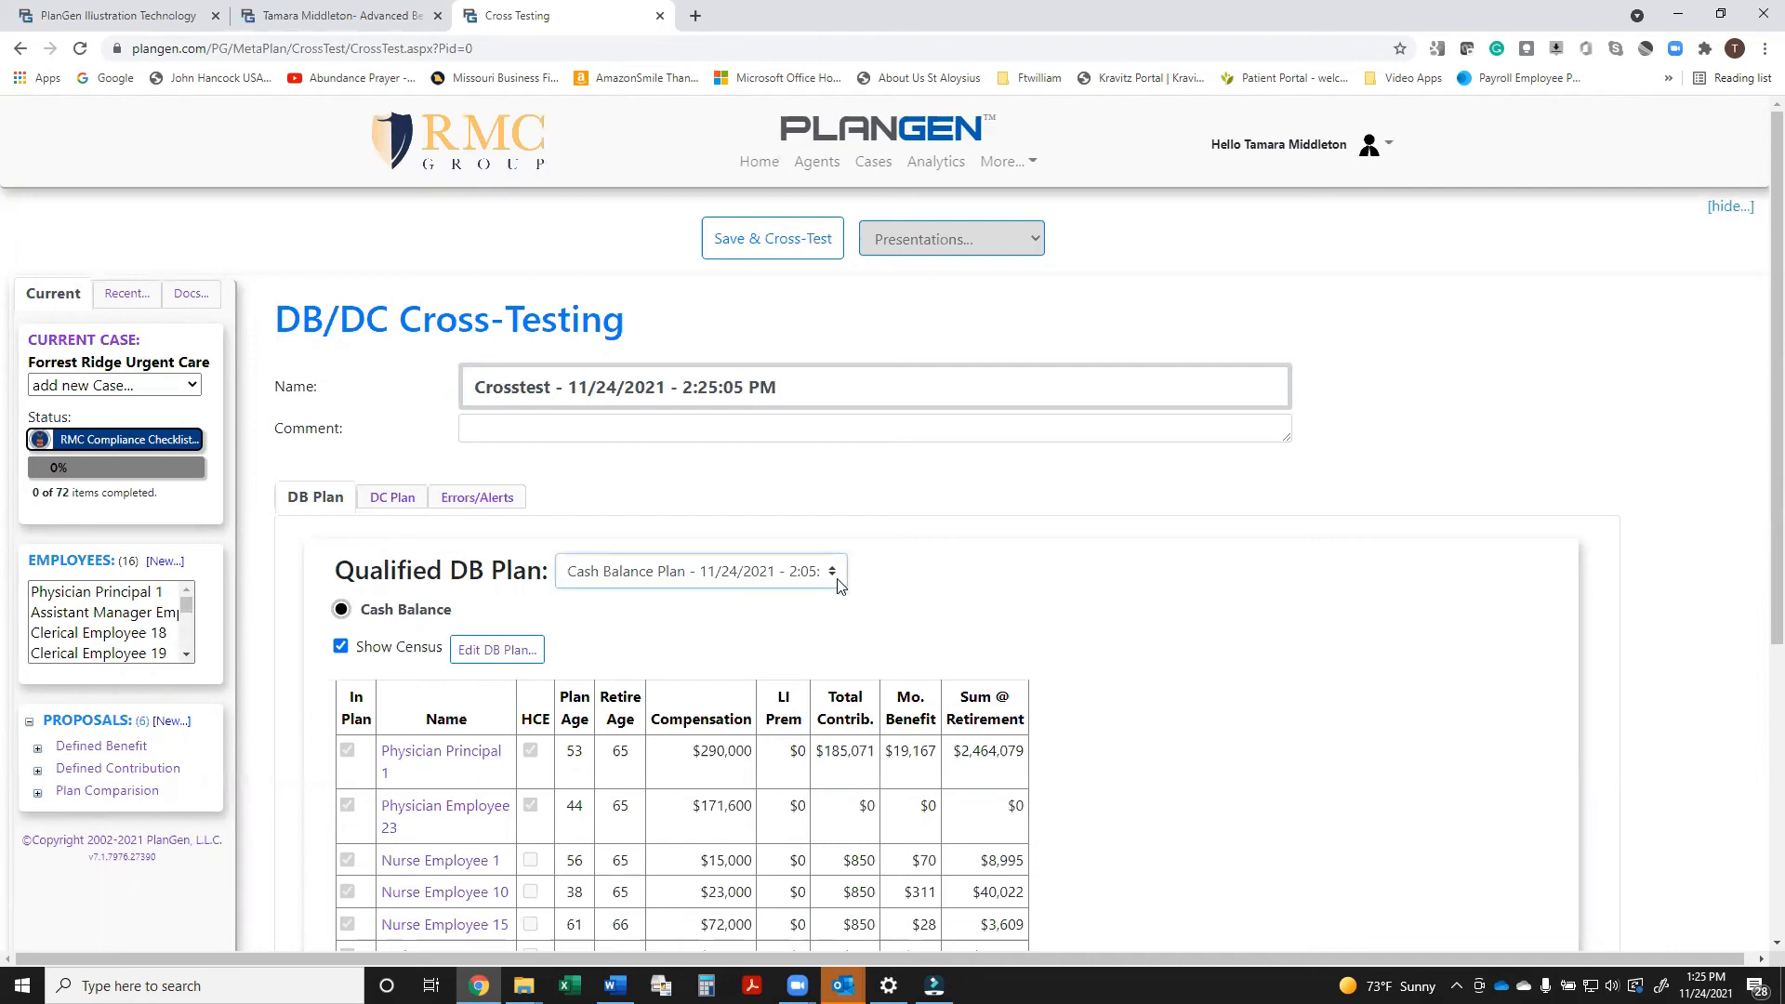
pyautogui.click(390, 499)
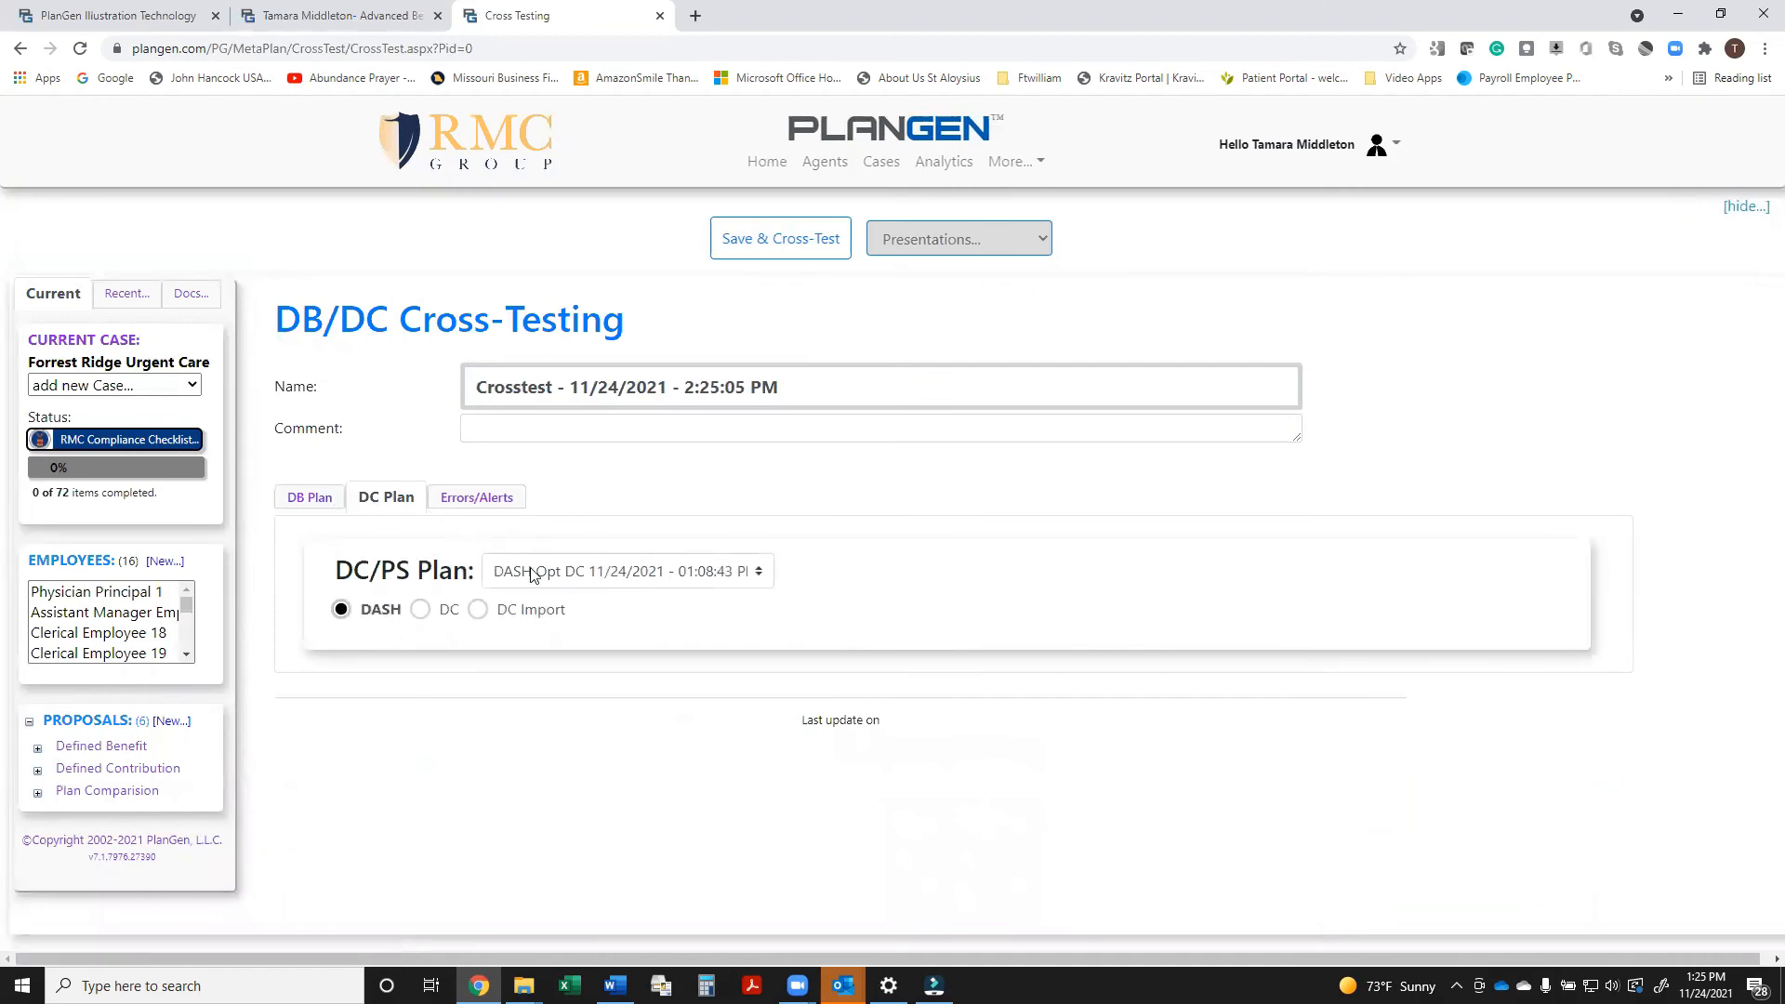
pyautogui.click(765, 583)
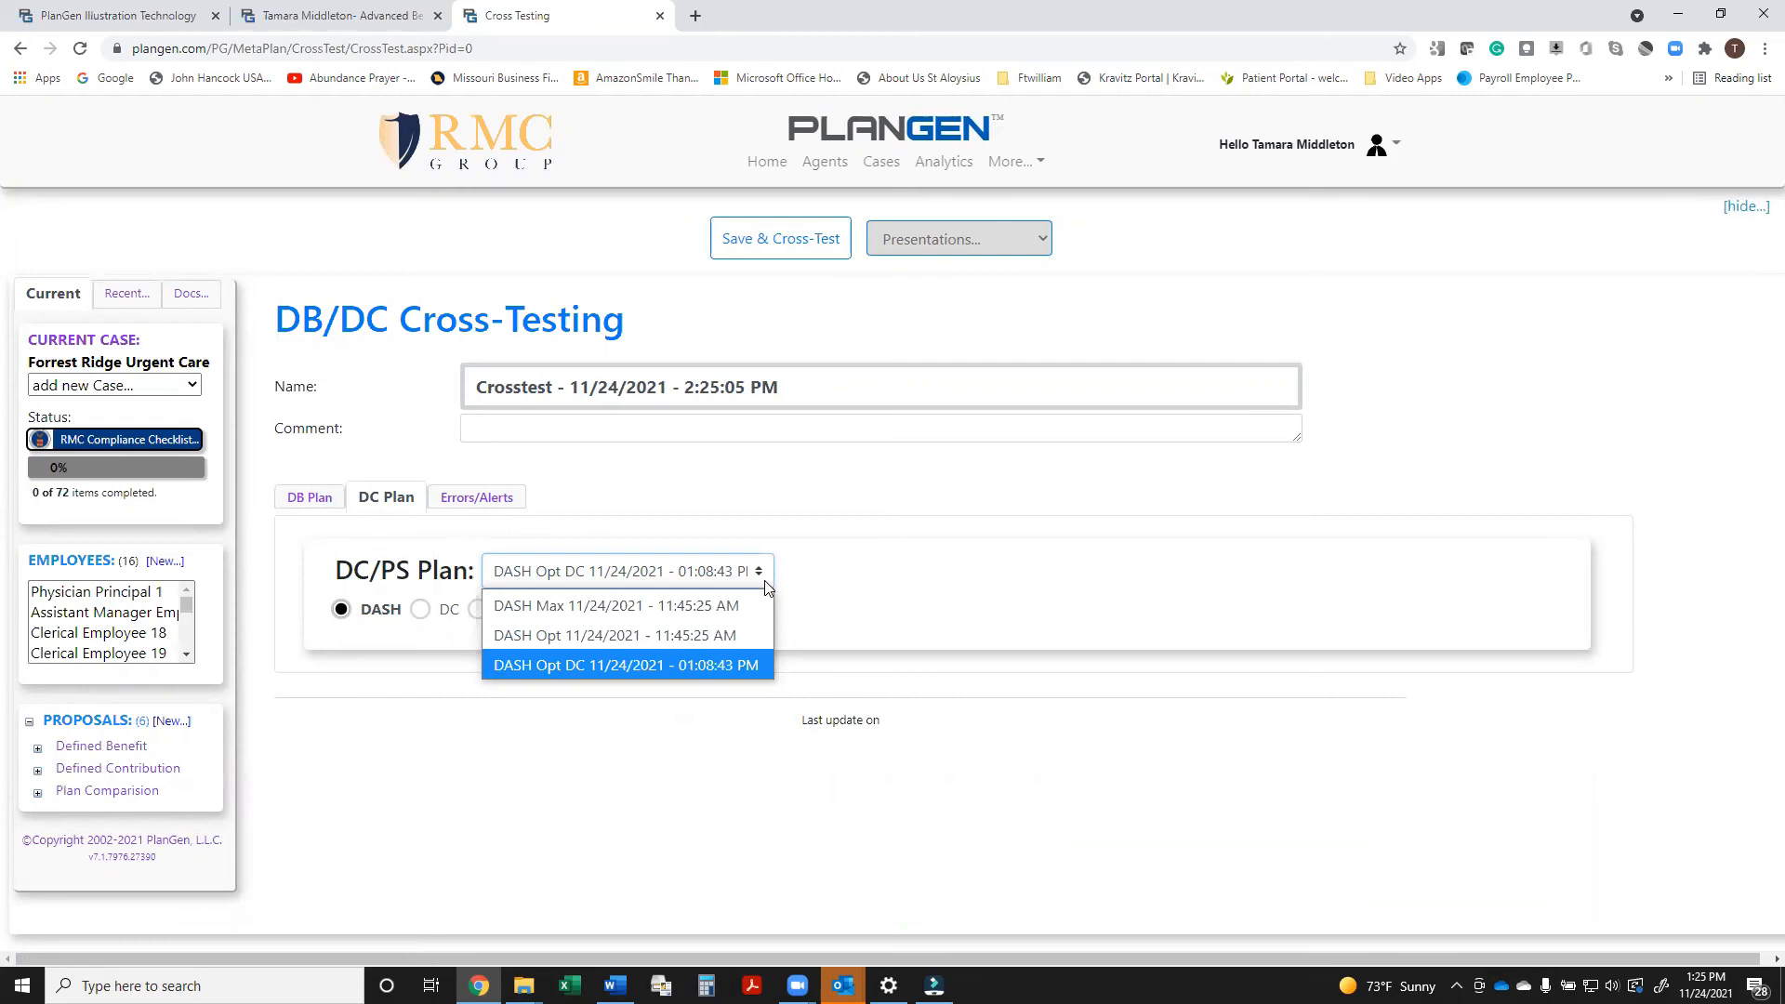
pyautogui.click(764, 581)
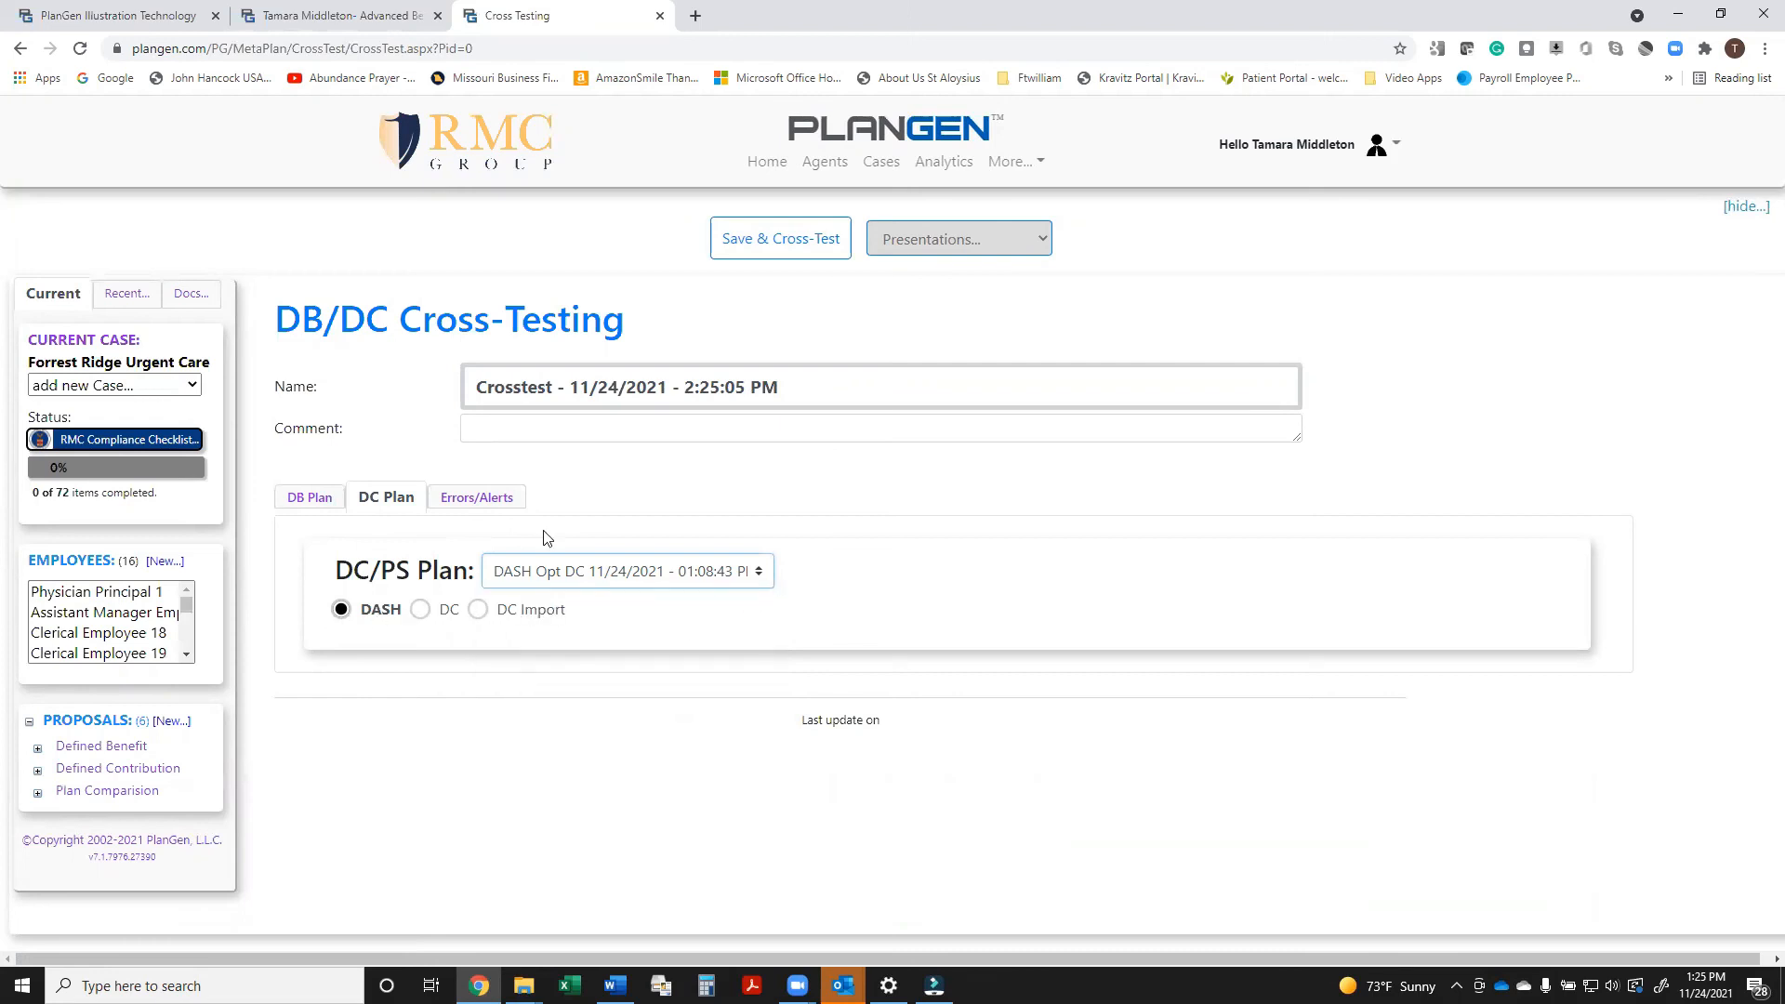
# Save and run the DB/DC cross-test, and review its costs, census statistics and test results.
pyautogui.click(798, 246)
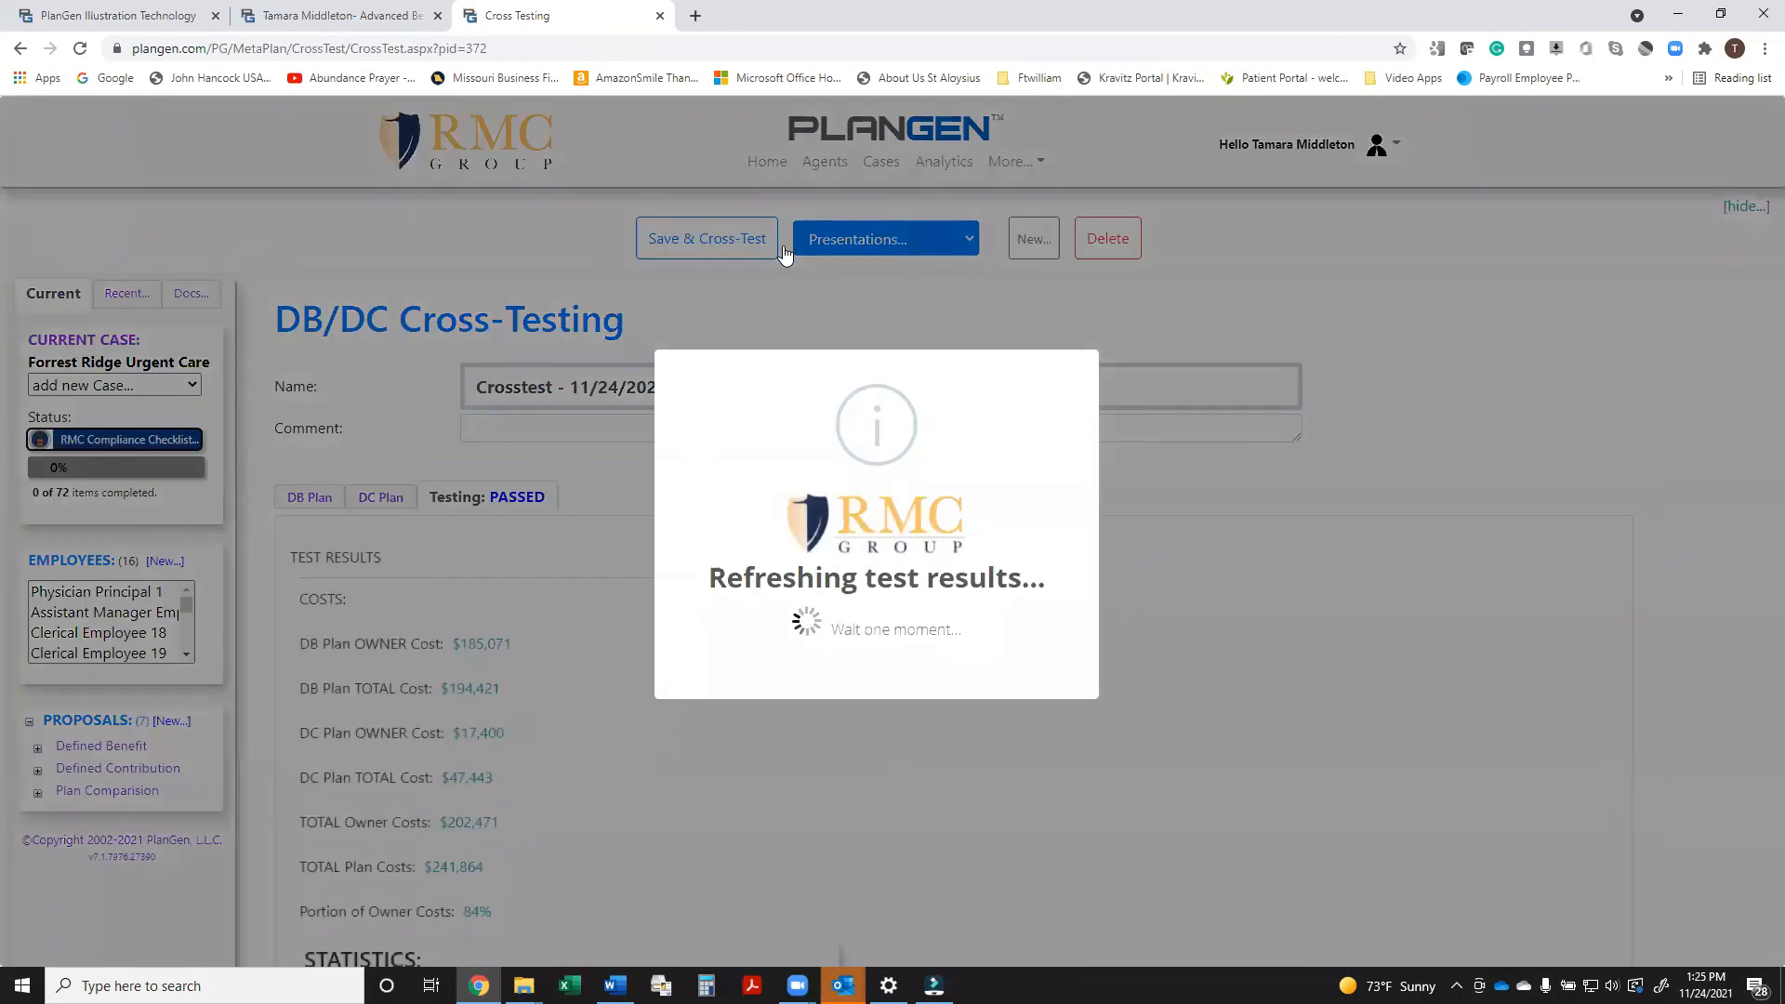
pyautogui.scroll(-6, 909, 620)
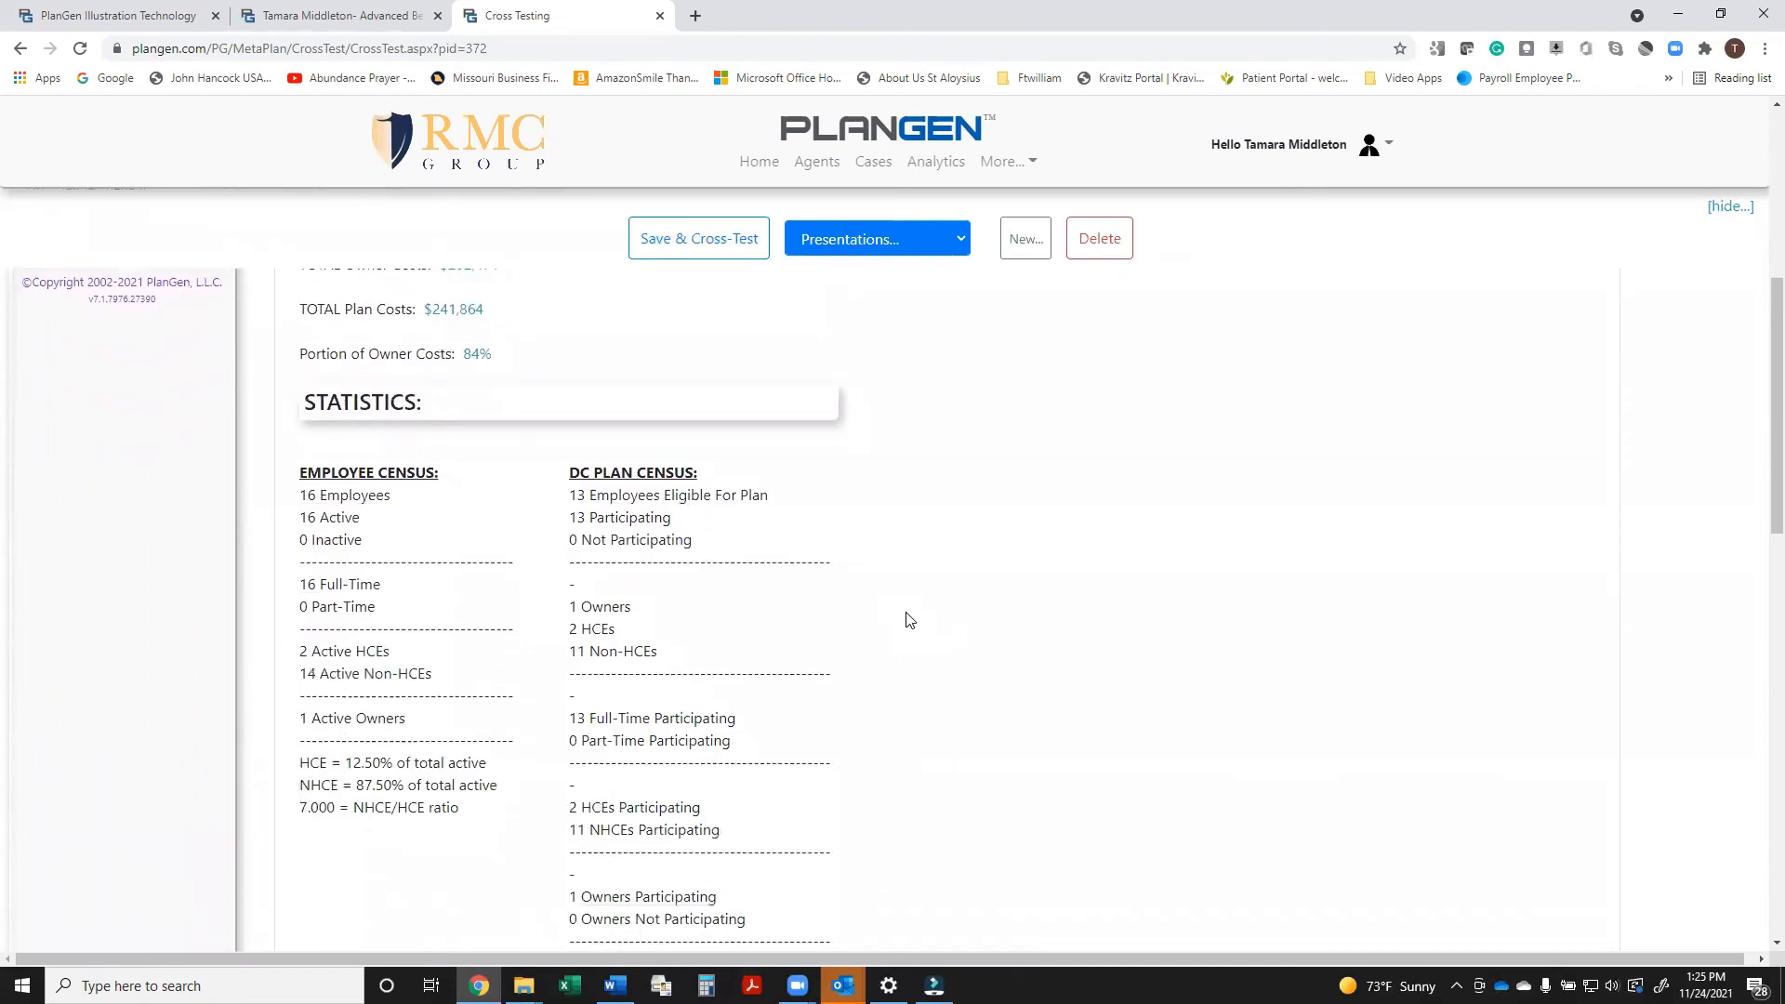
pyautogui.scroll(-8, 909, 620)
pyautogui.scroll(-6, 909, 620)
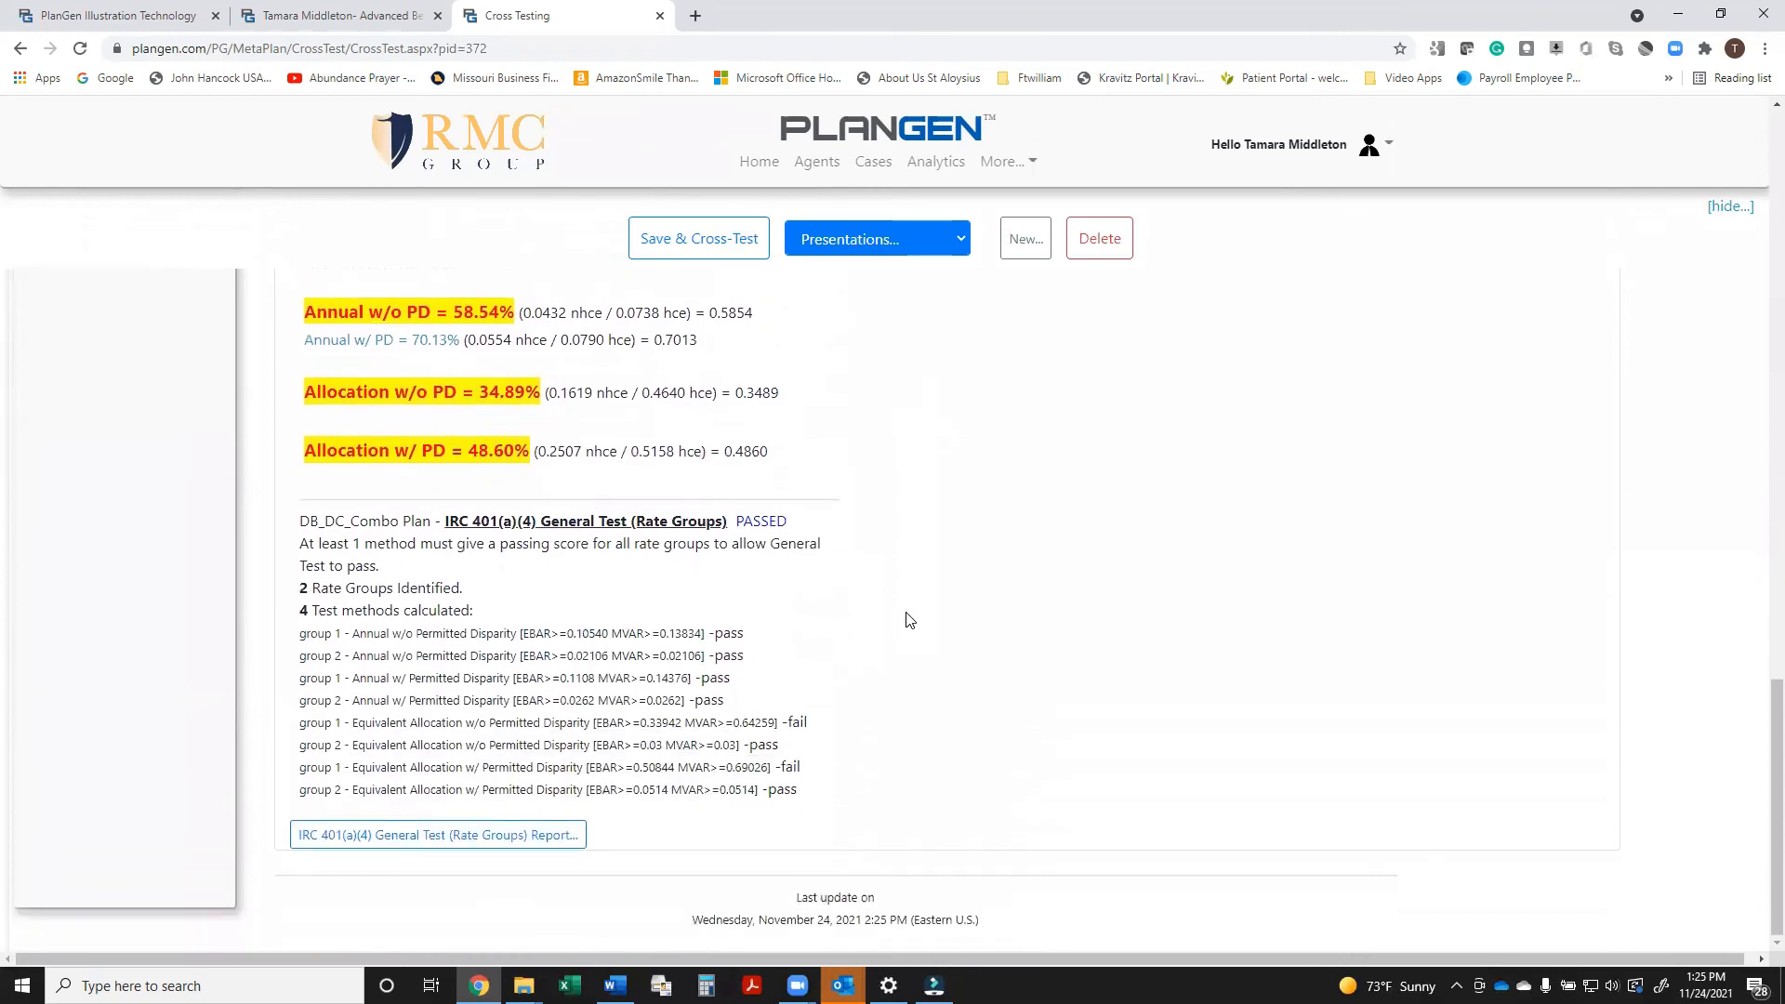
# Generate the IRC 401(a)(4) General Test (Rate Groups) report PDF, look through its rate group pages, and close the report and its output dialog.
pyautogui.click(545, 841)
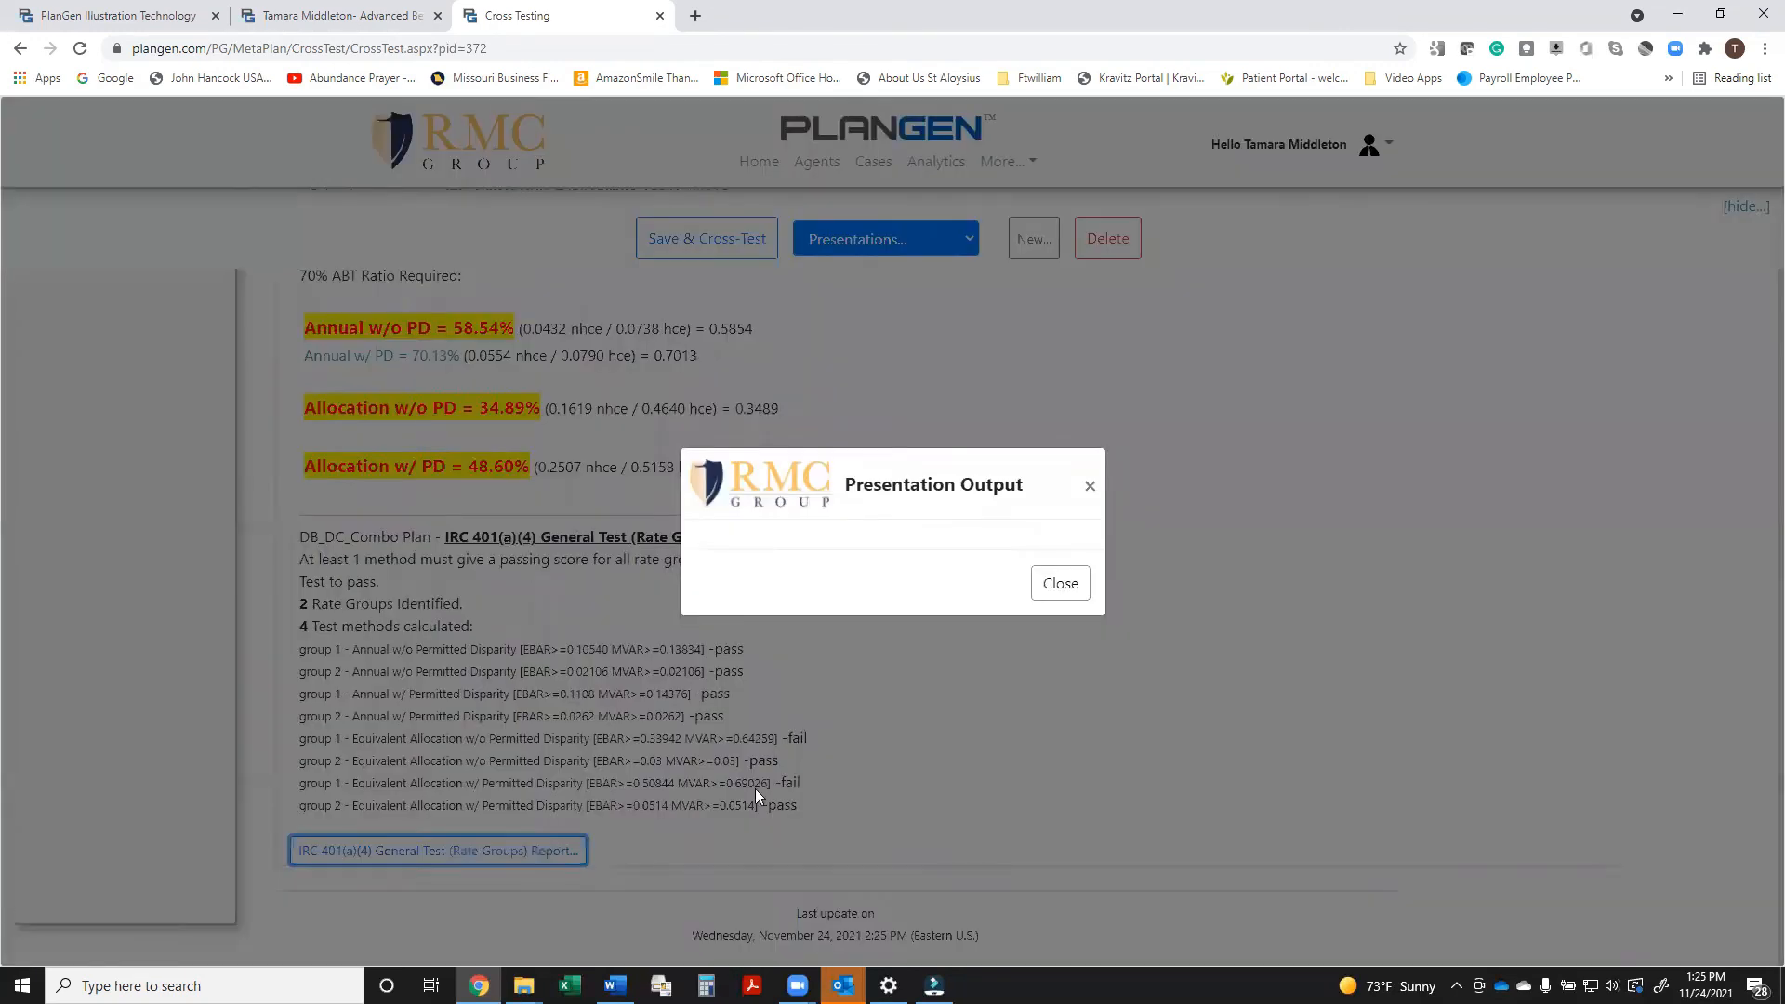
pyautogui.click(986, 550)
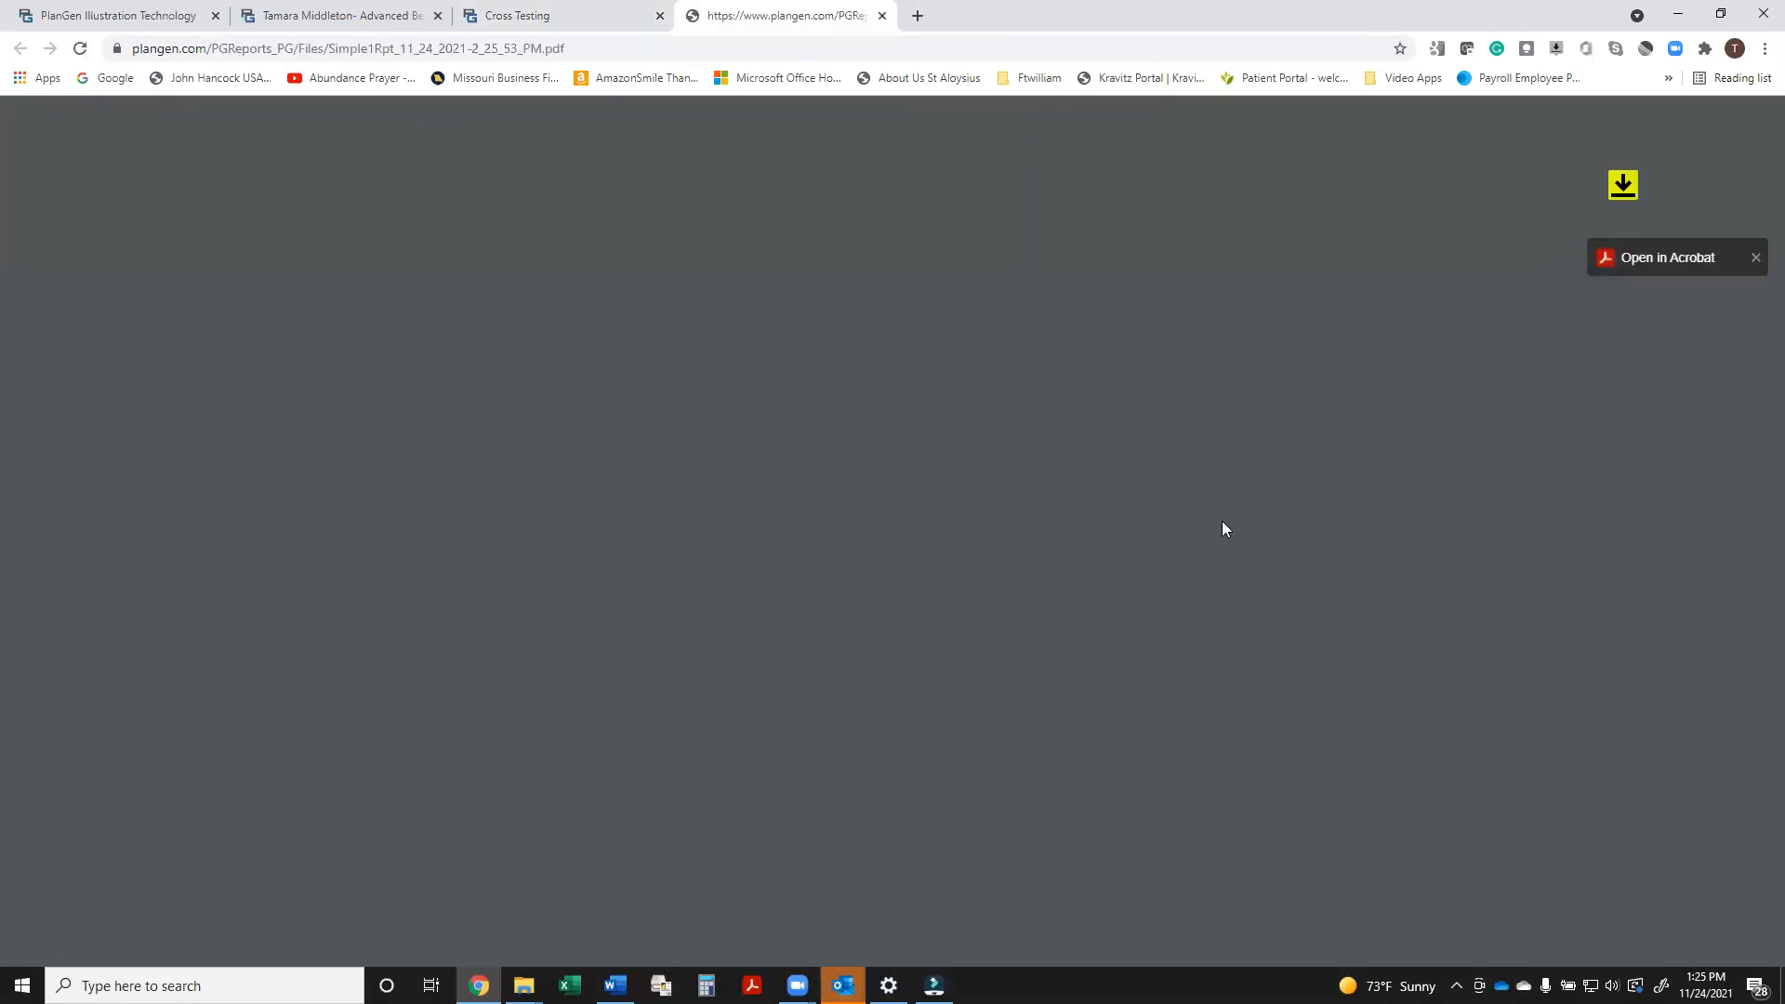
pyautogui.scroll(-10, 1223, 529)
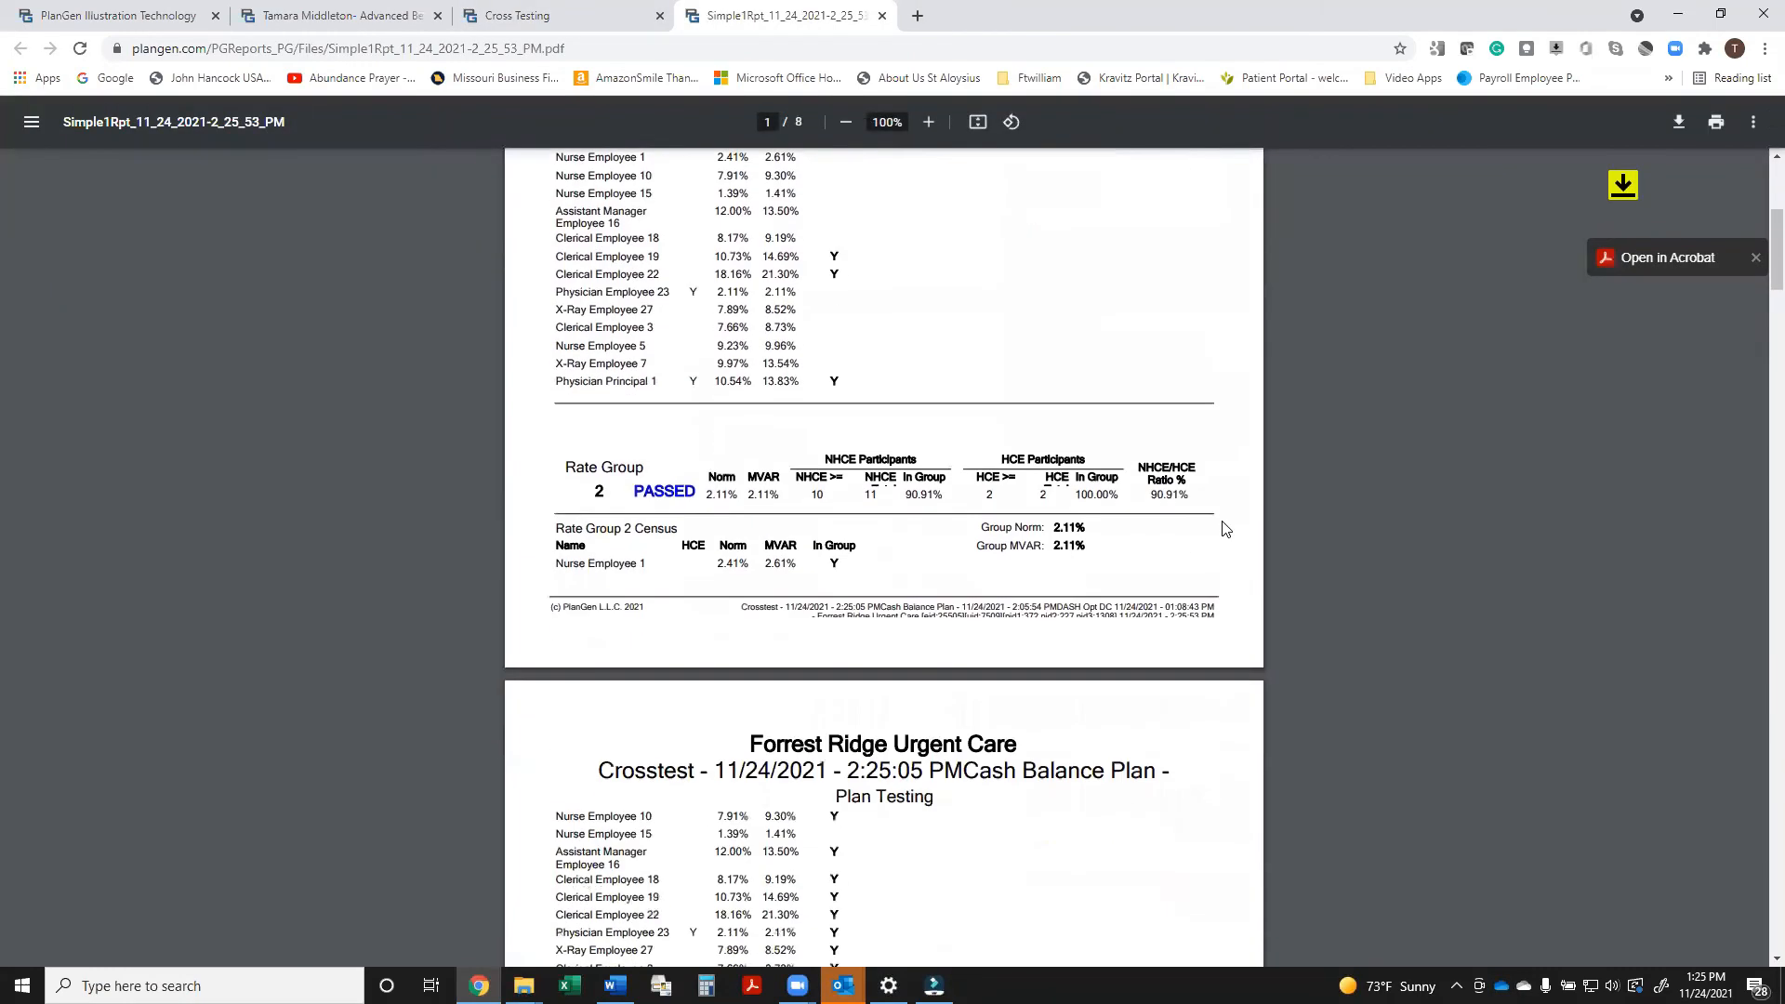
pyautogui.scroll(-8, 1226, 529)
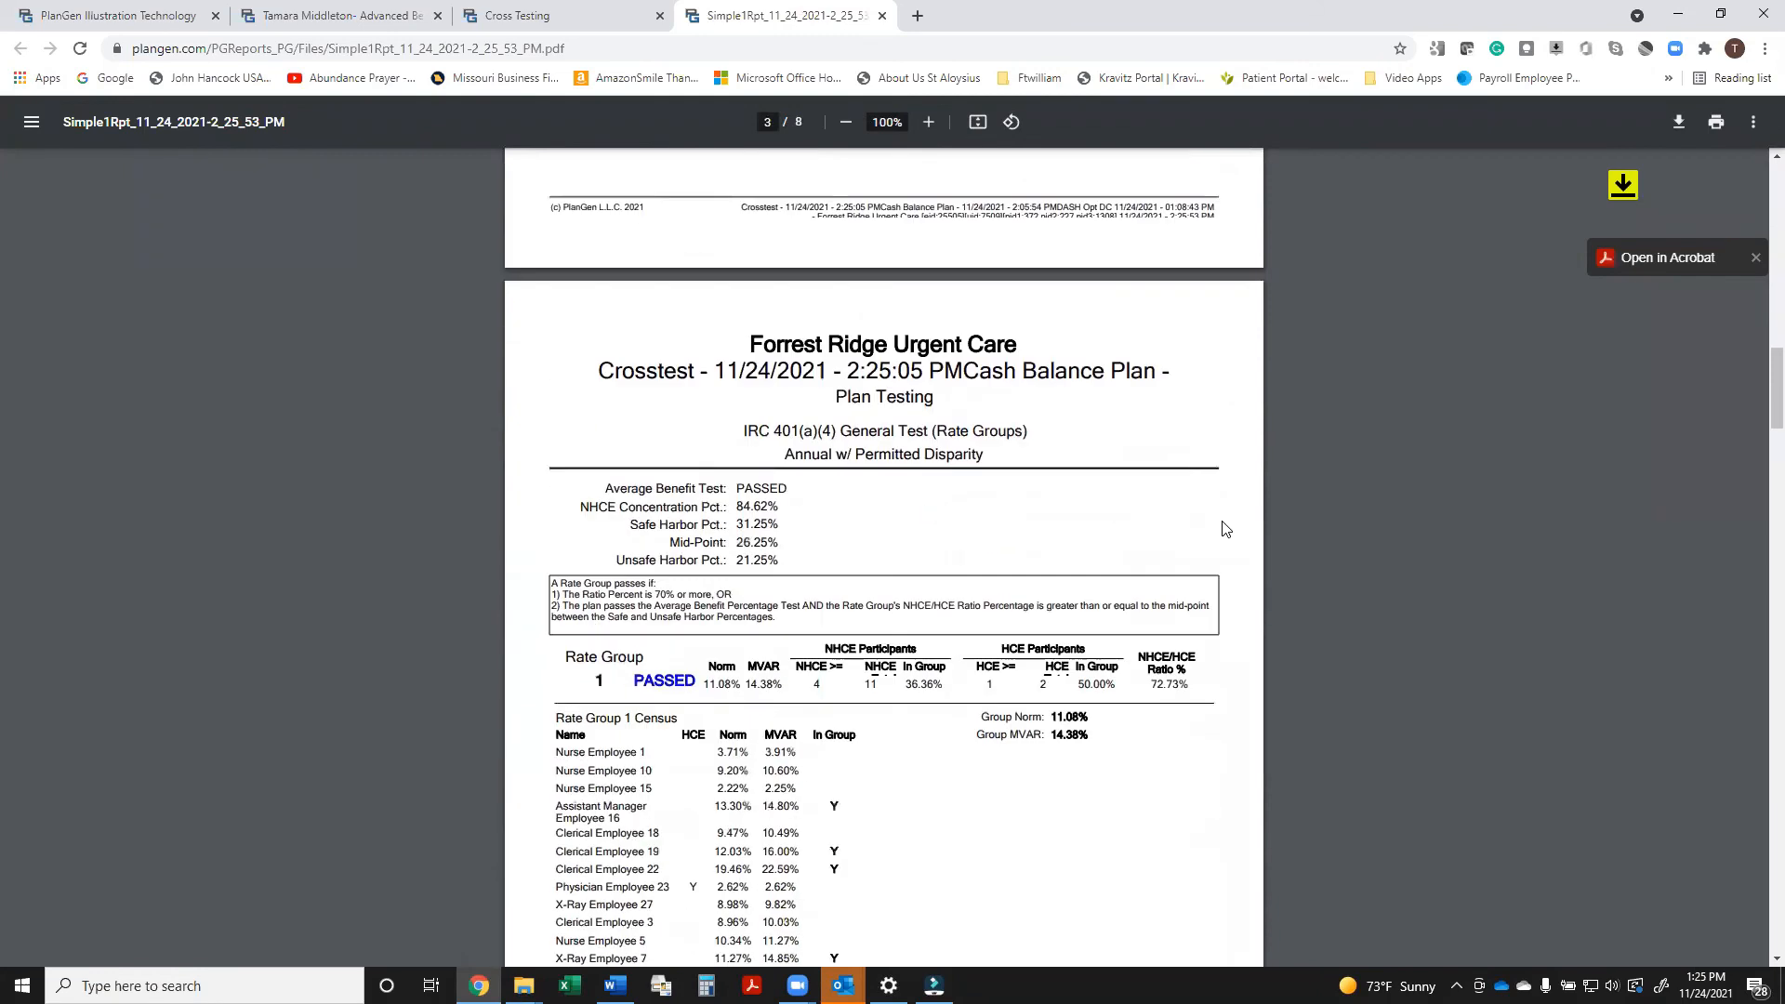
pyautogui.scroll(10, 1223, 526)
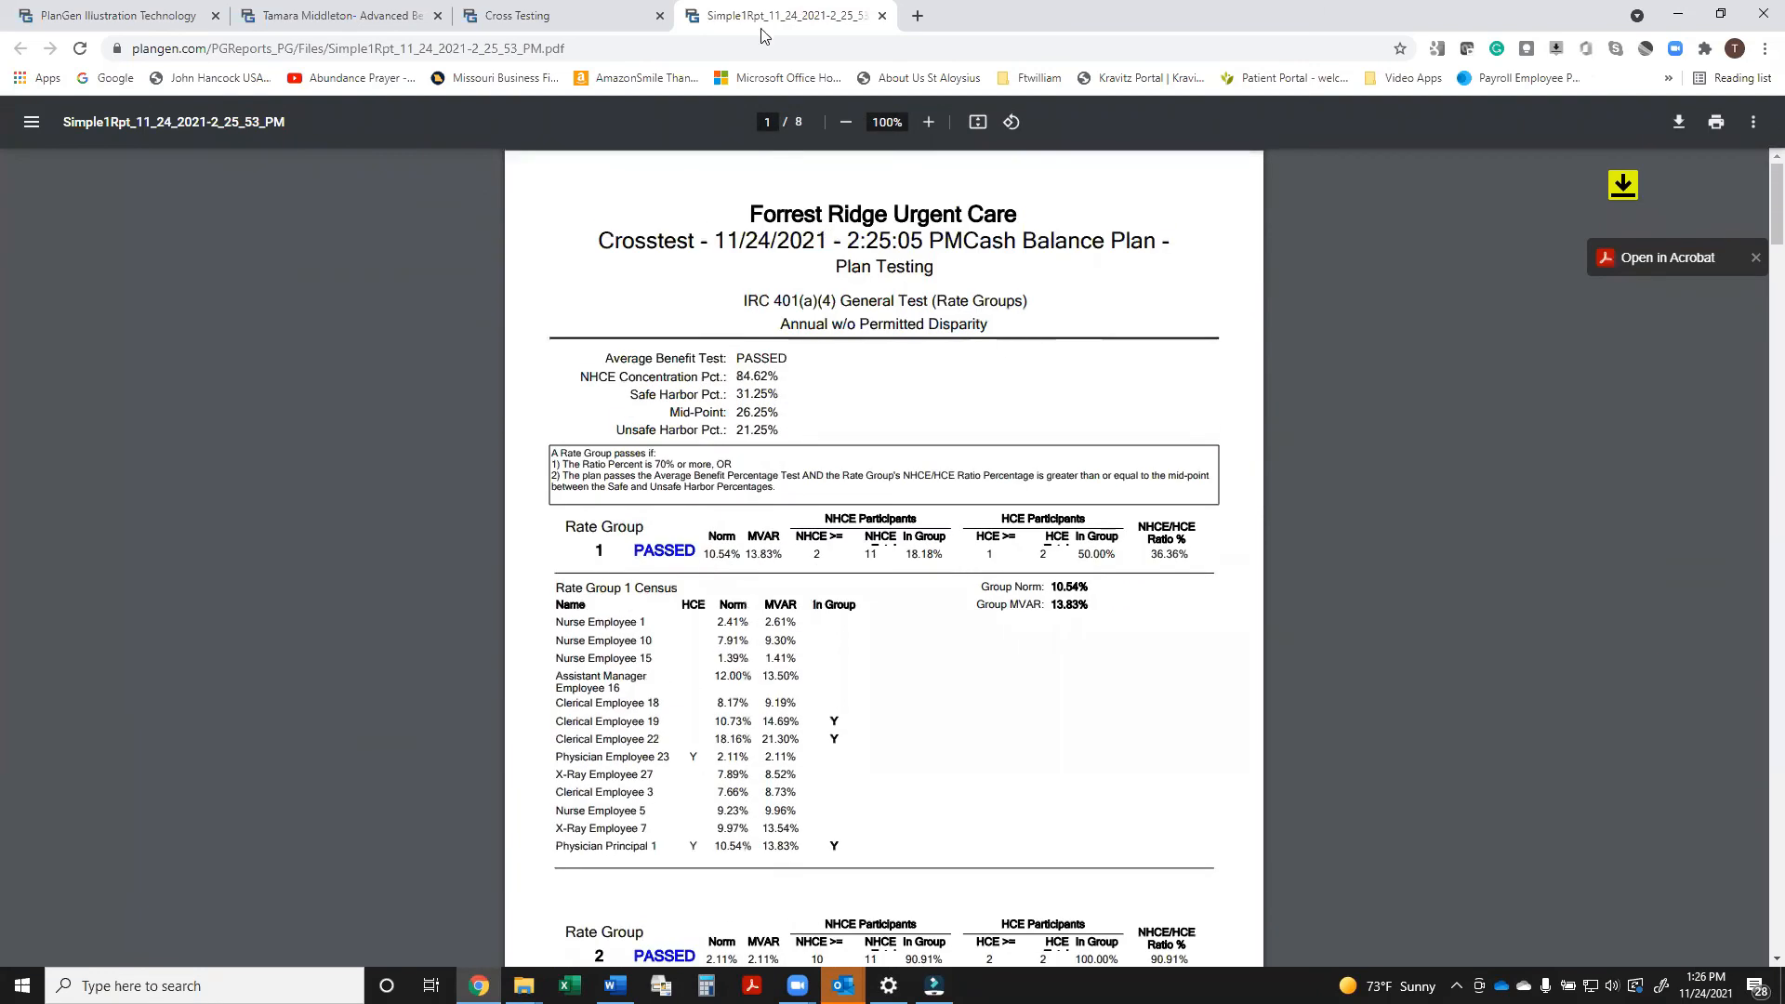
pyautogui.click(882, 16)
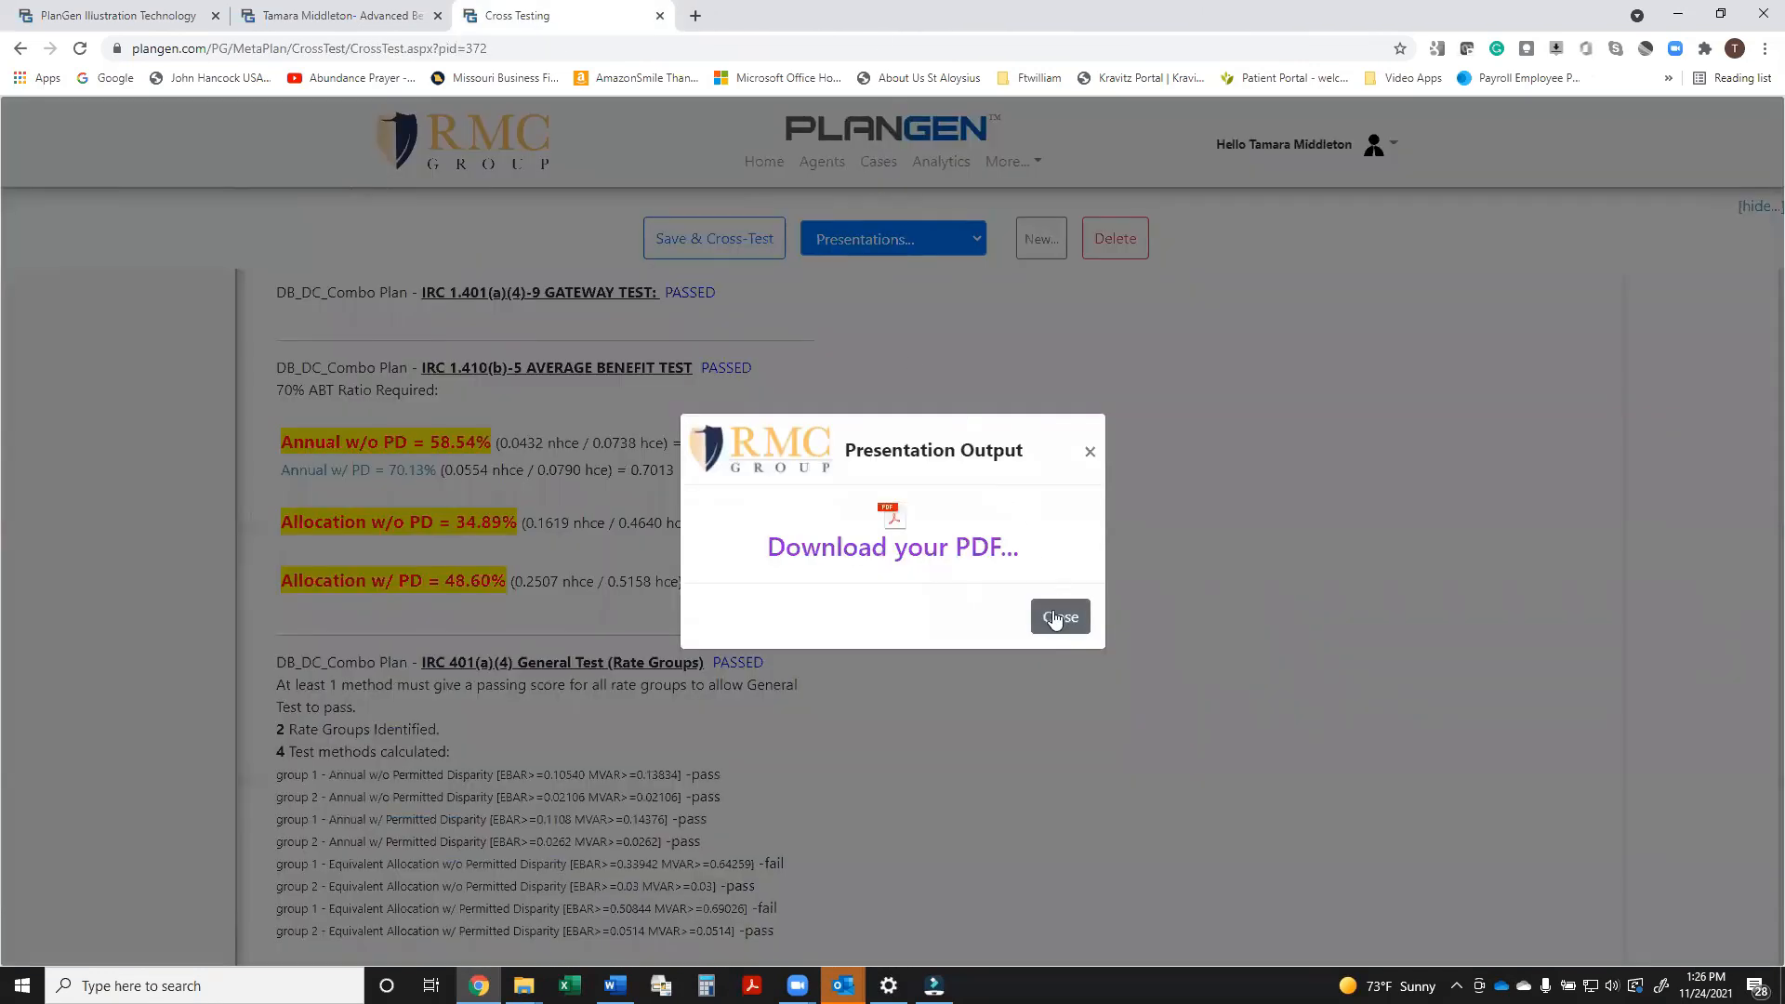
pyautogui.click(1060, 617)
# Check which presentation outputs are offered for the cross-test without producing one.
pyautogui.scroll(5, 975, 507)
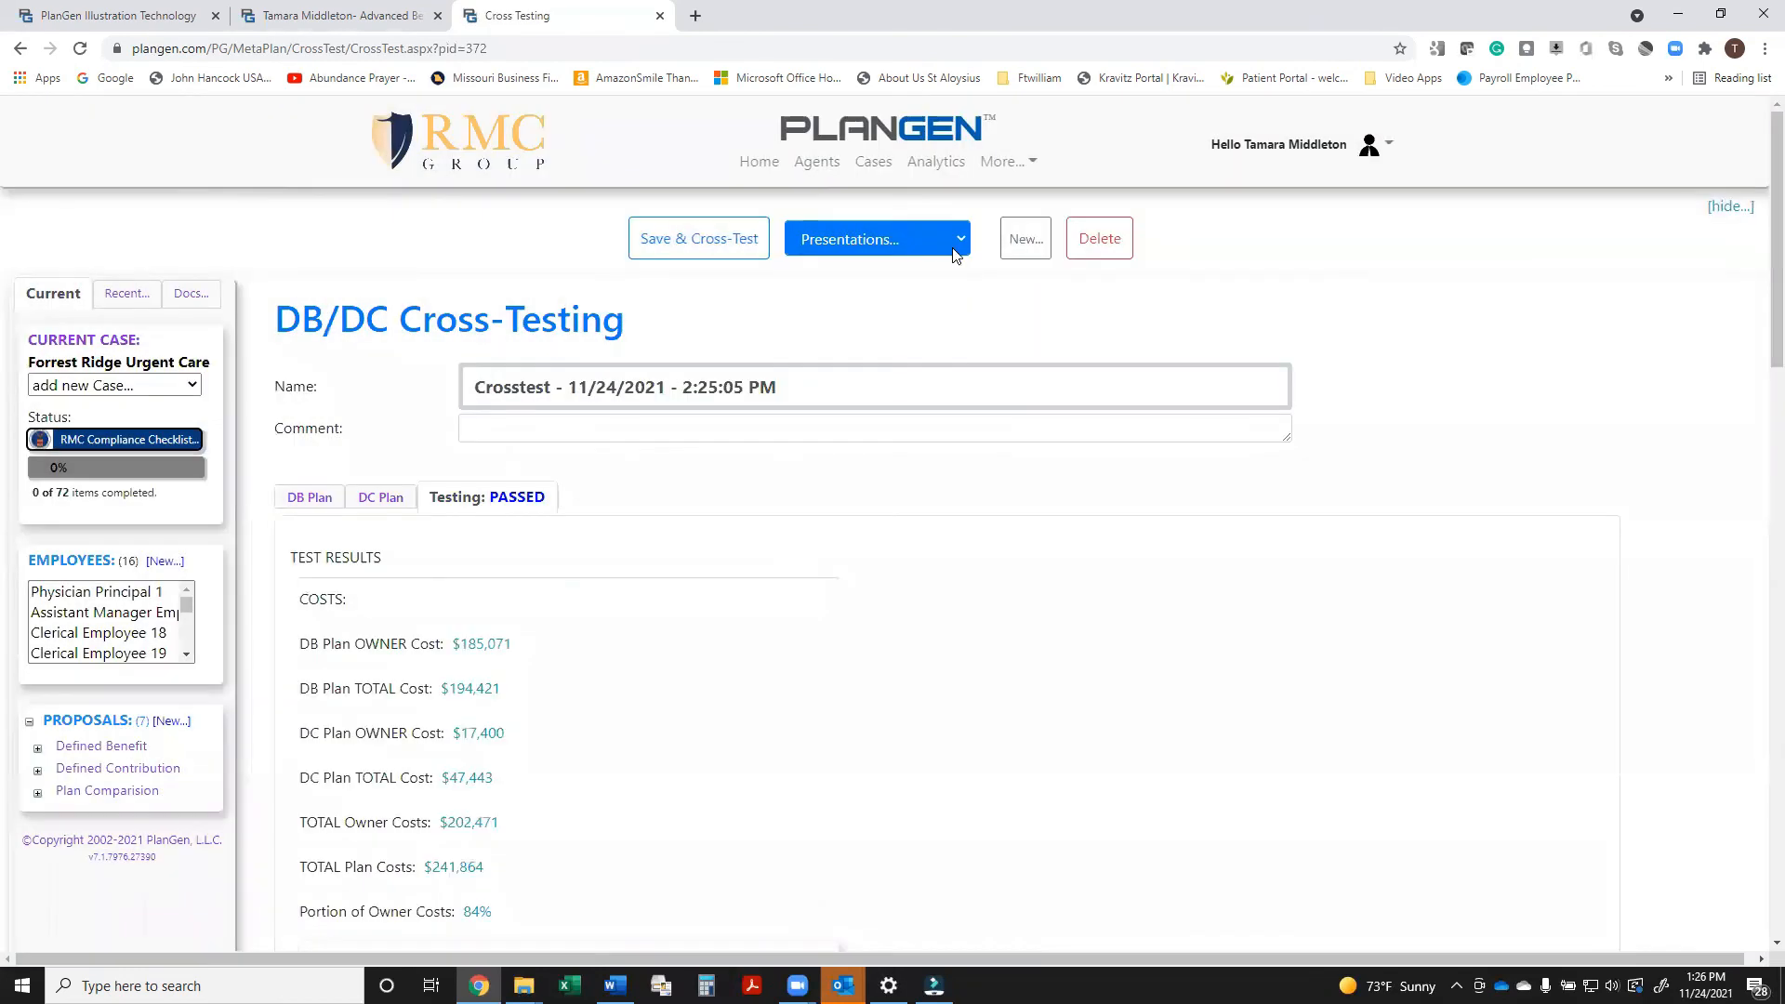
pyautogui.click(952, 245)
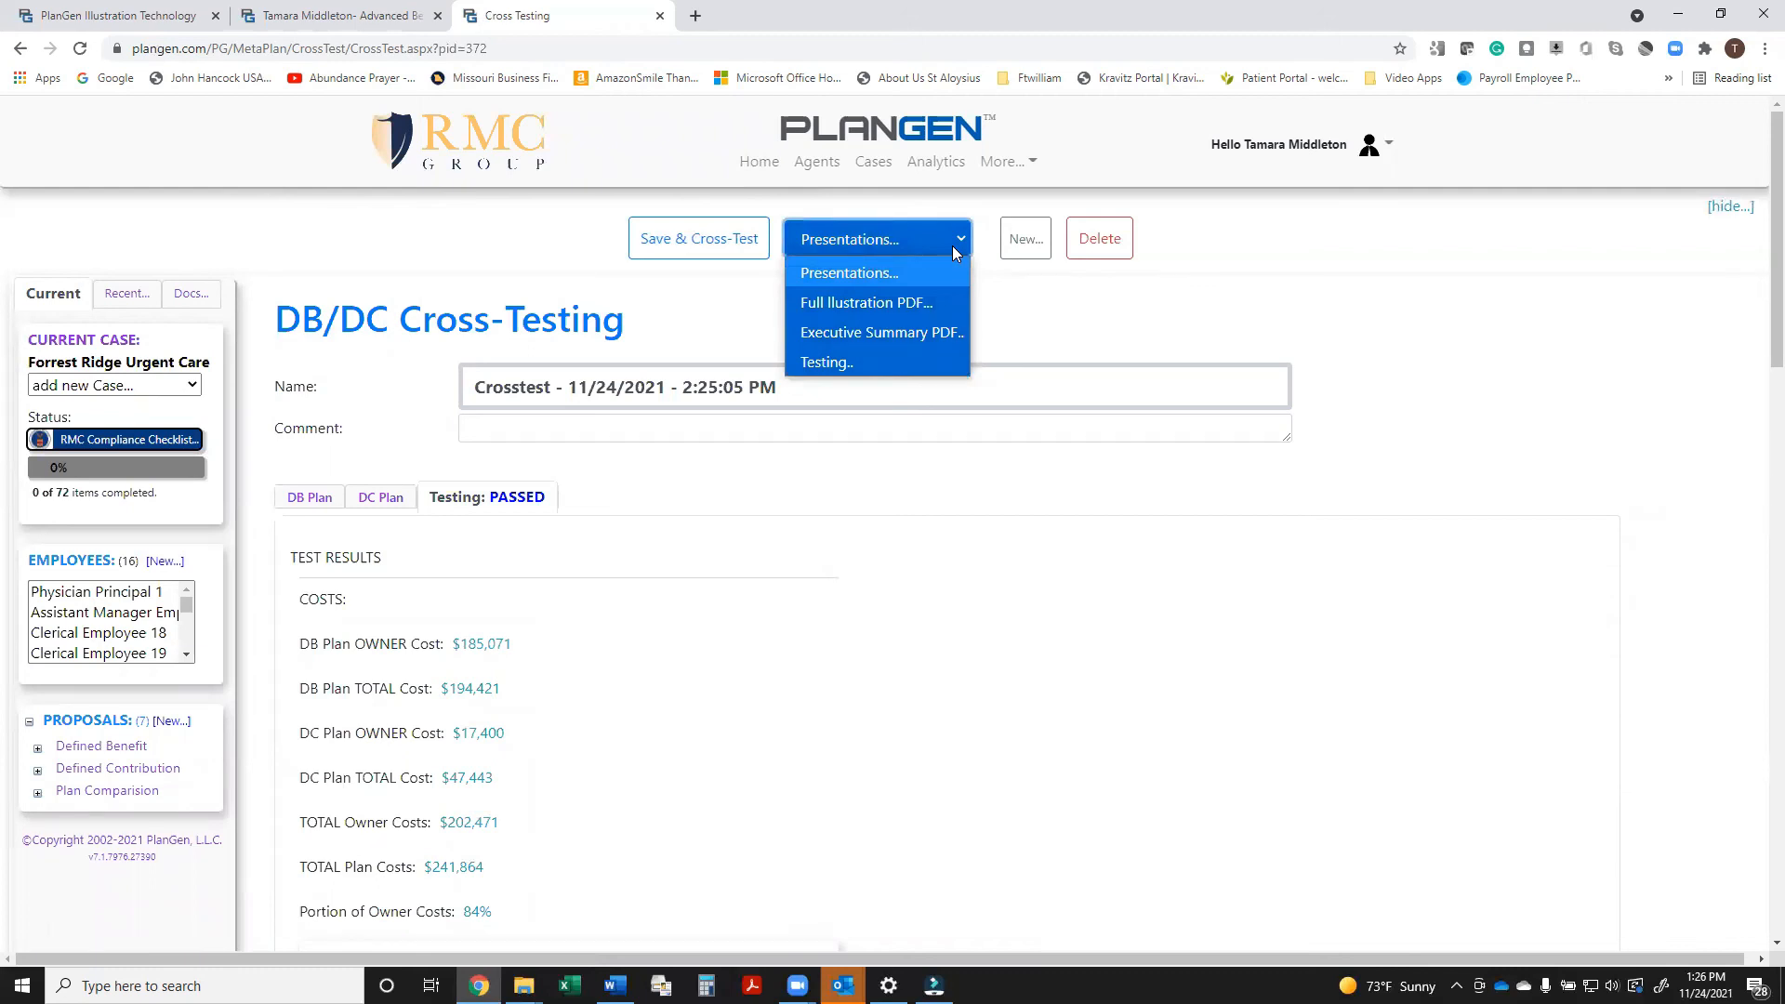
pyautogui.click(1056, 320)
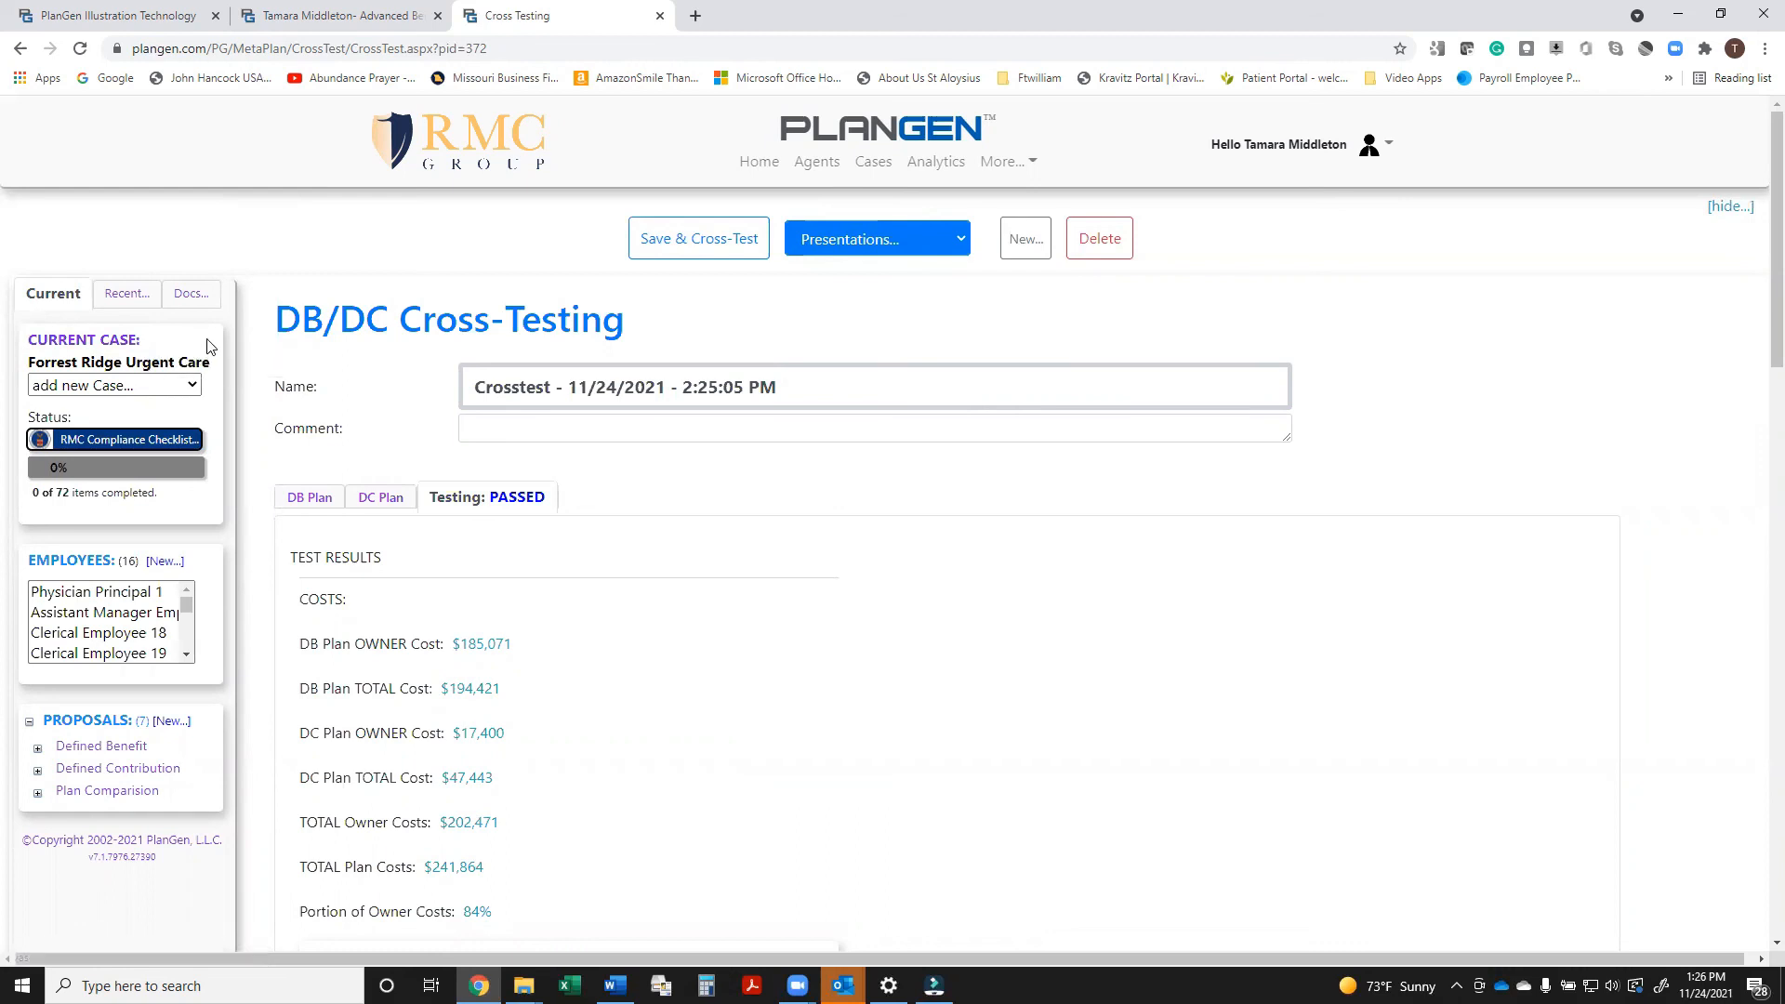
# Start a DC case and plan design import from an admin system and load the Sample Desktop Excel file from the Desktop.
pyautogui.click(192, 387)
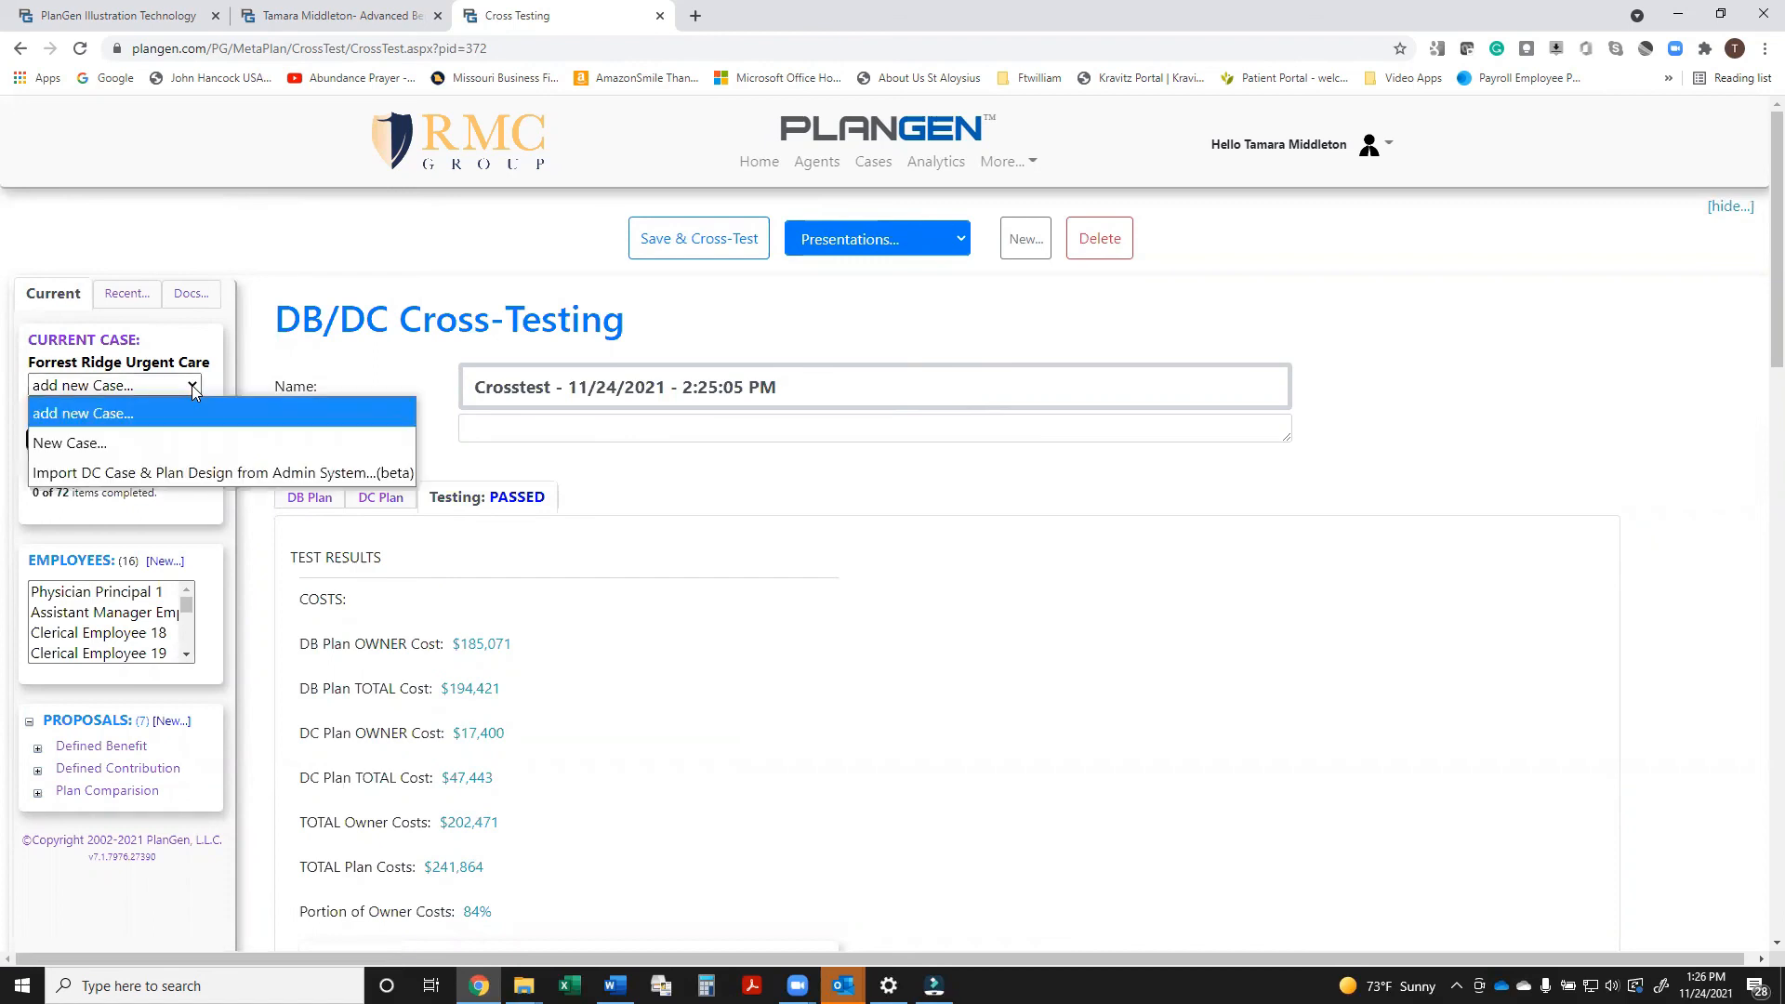
pyautogui.click(190, 472)
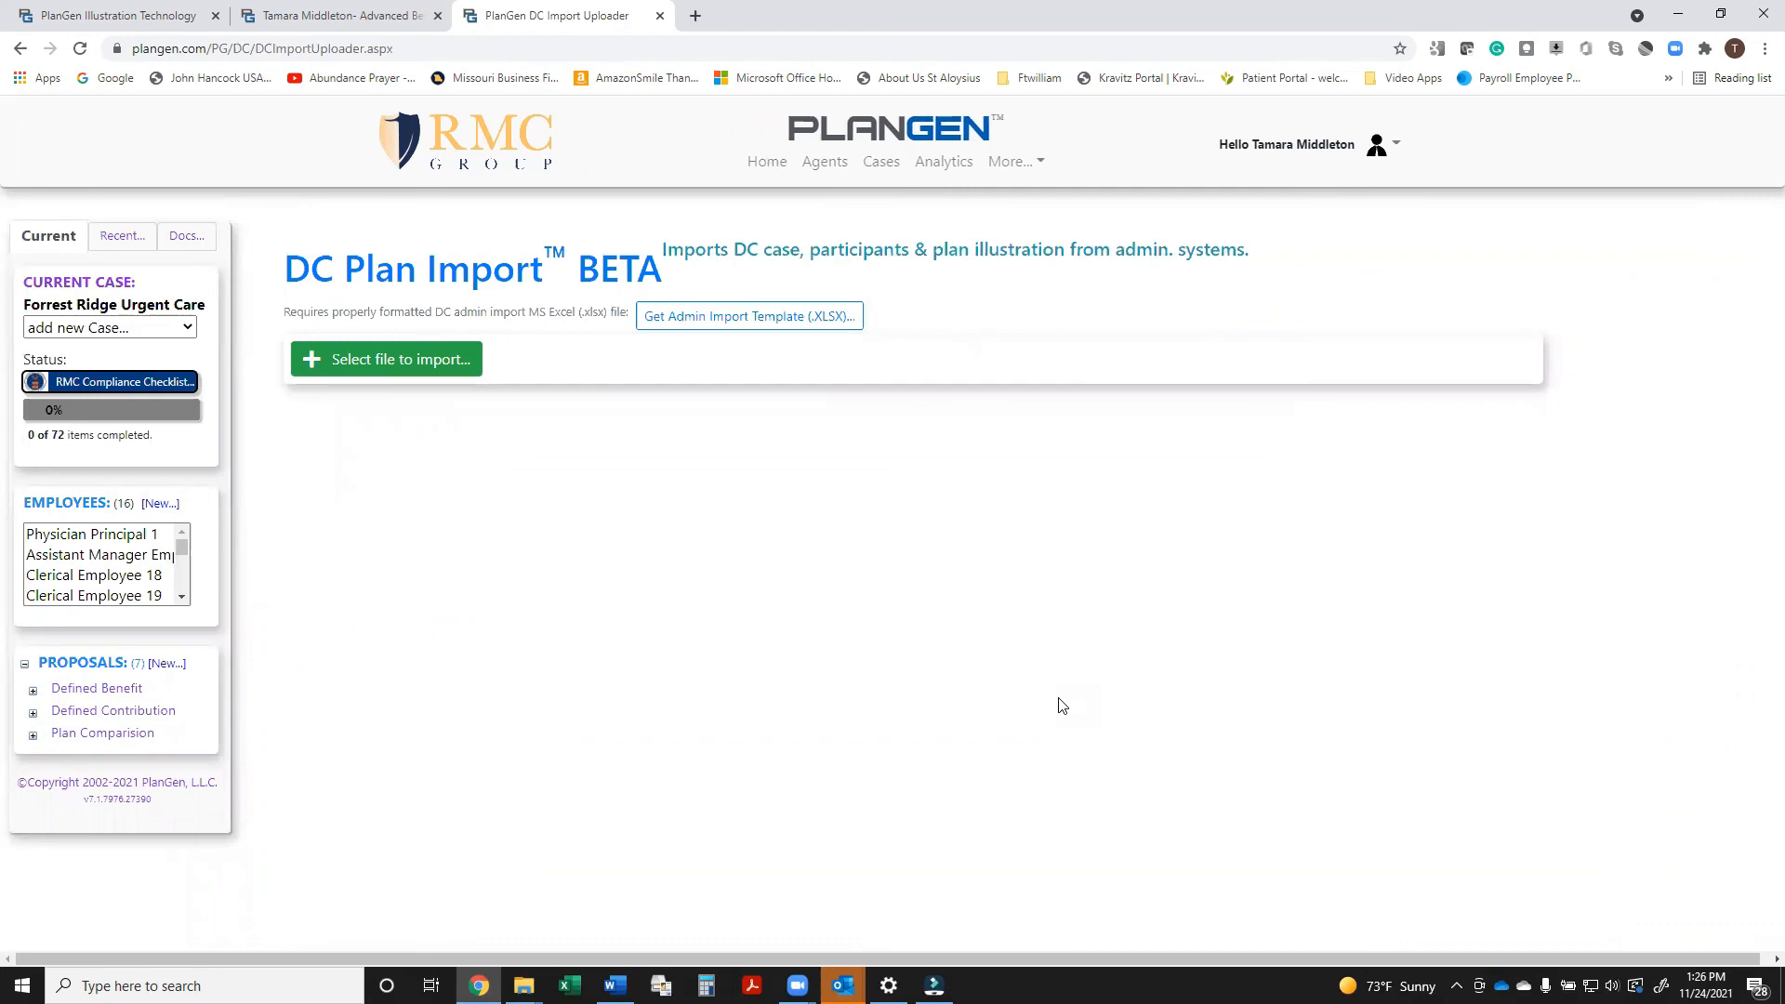
pyautogui.click(437, 369)
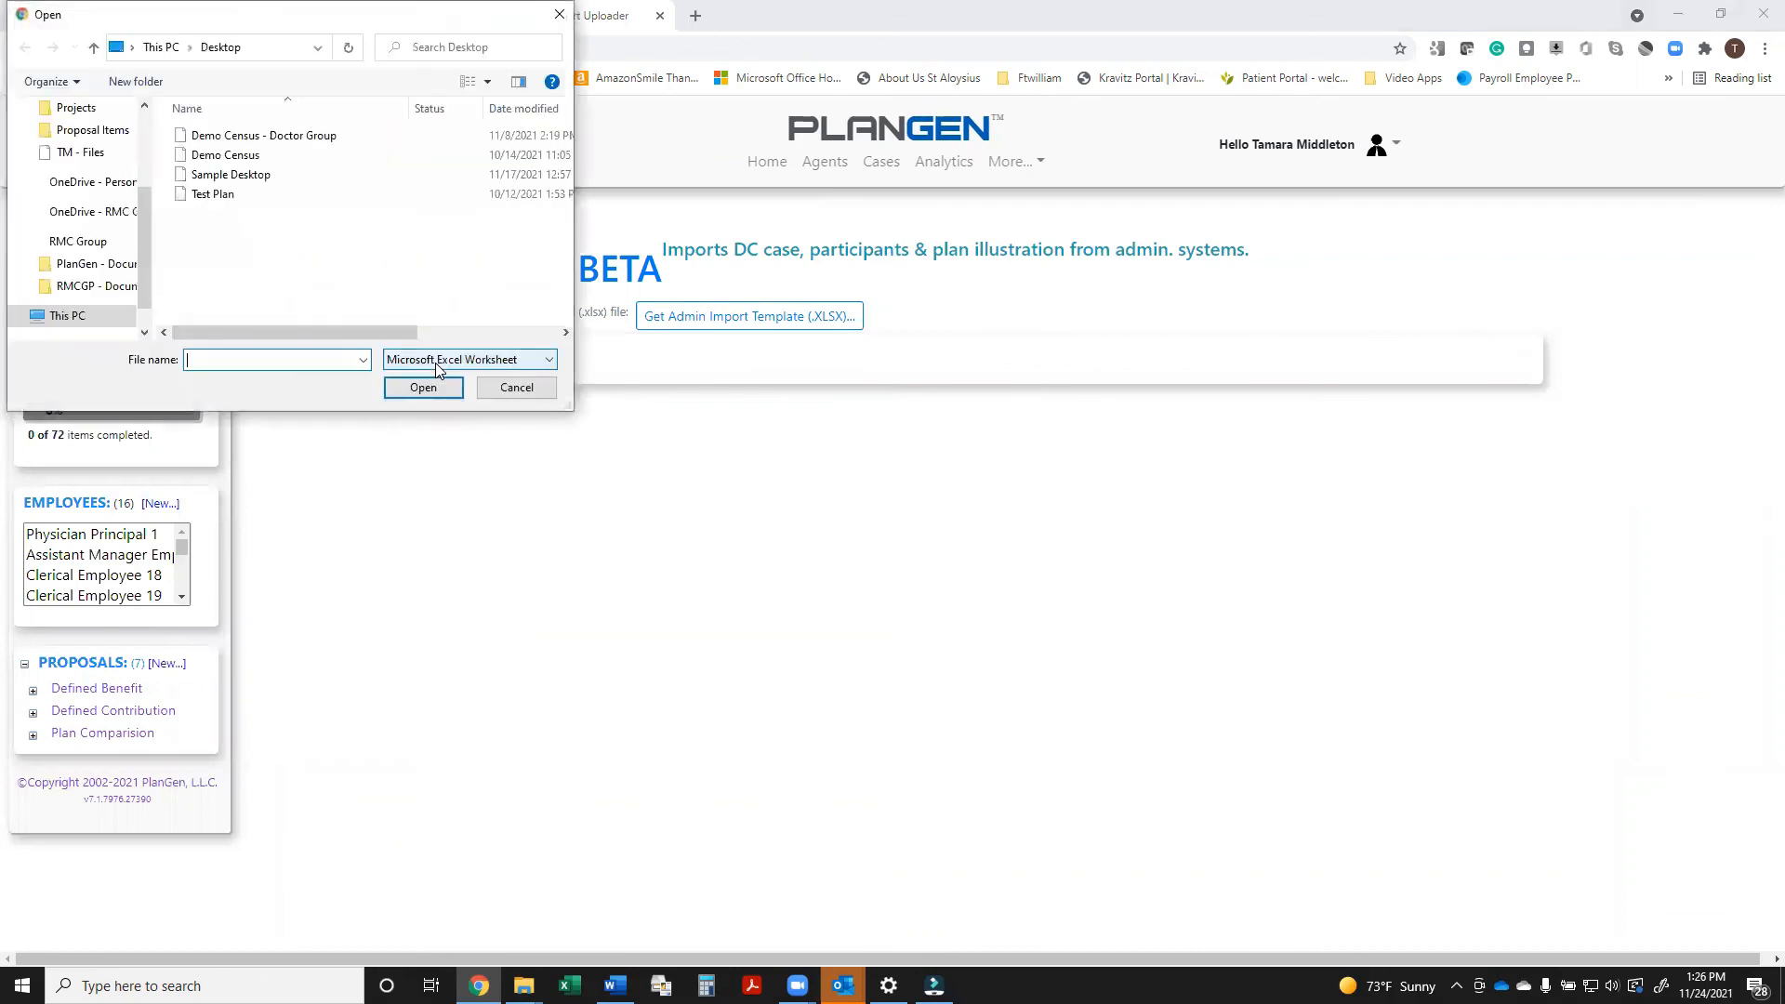
pyautogui.click(287, 182)
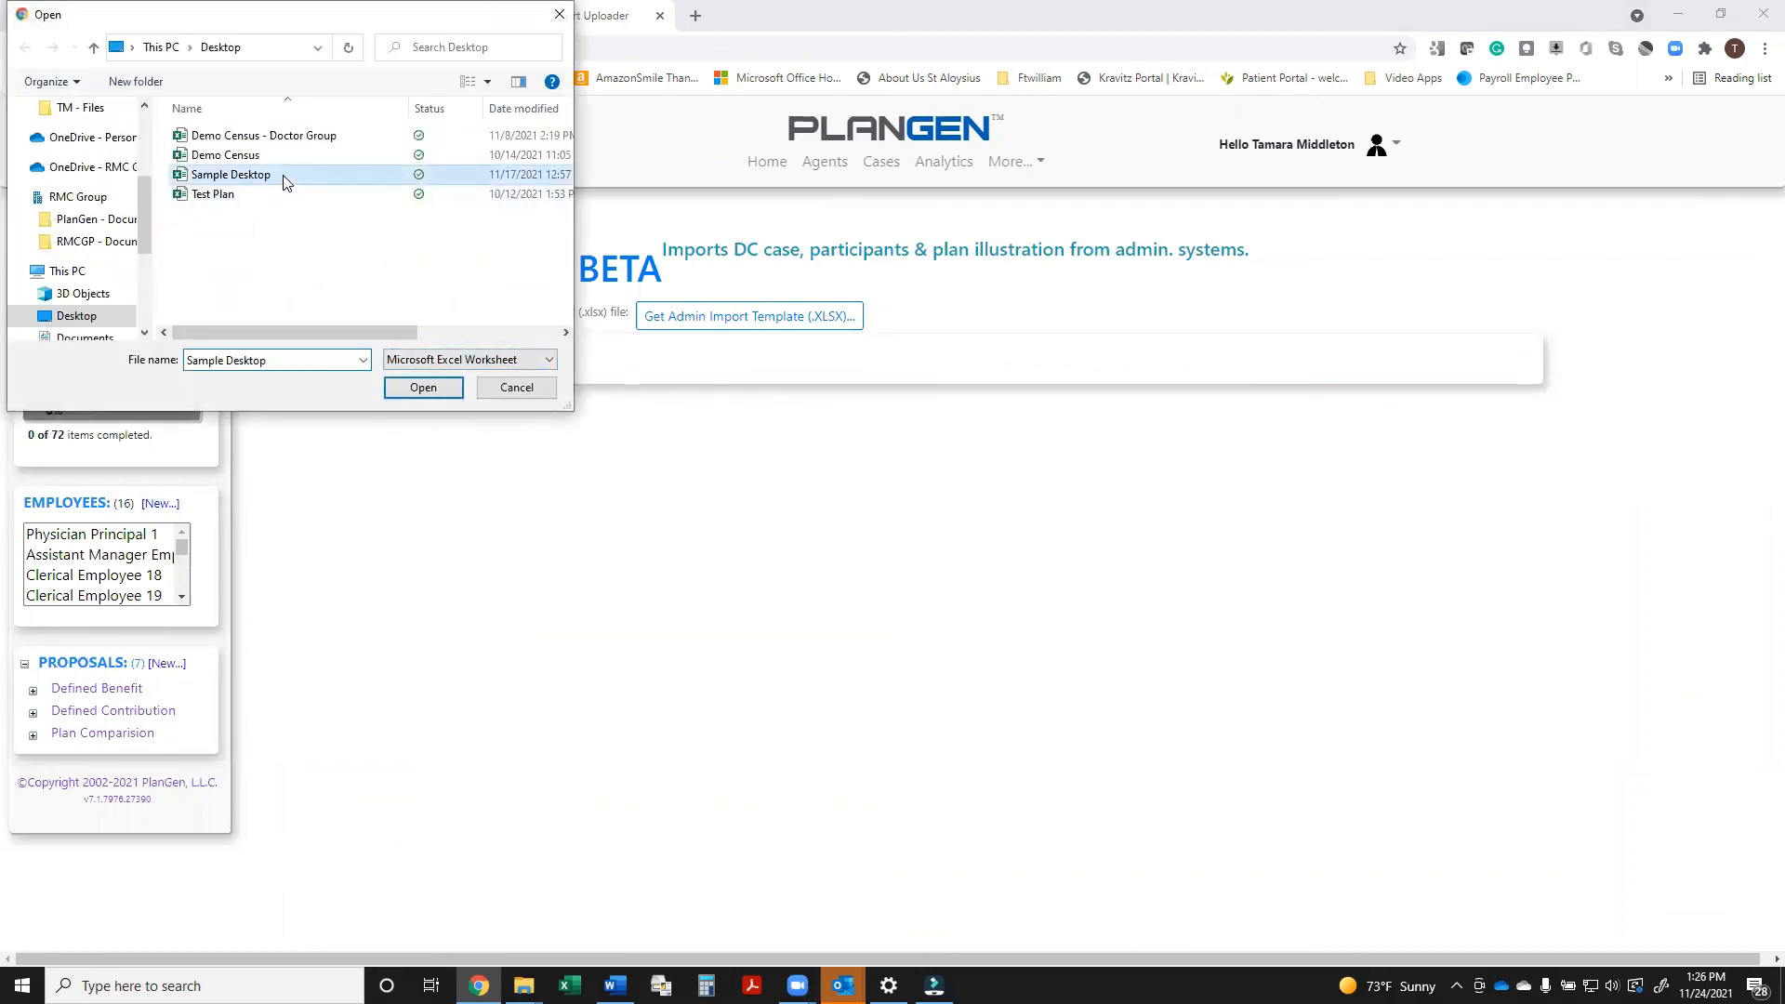
pyautogui.click(421, 390)
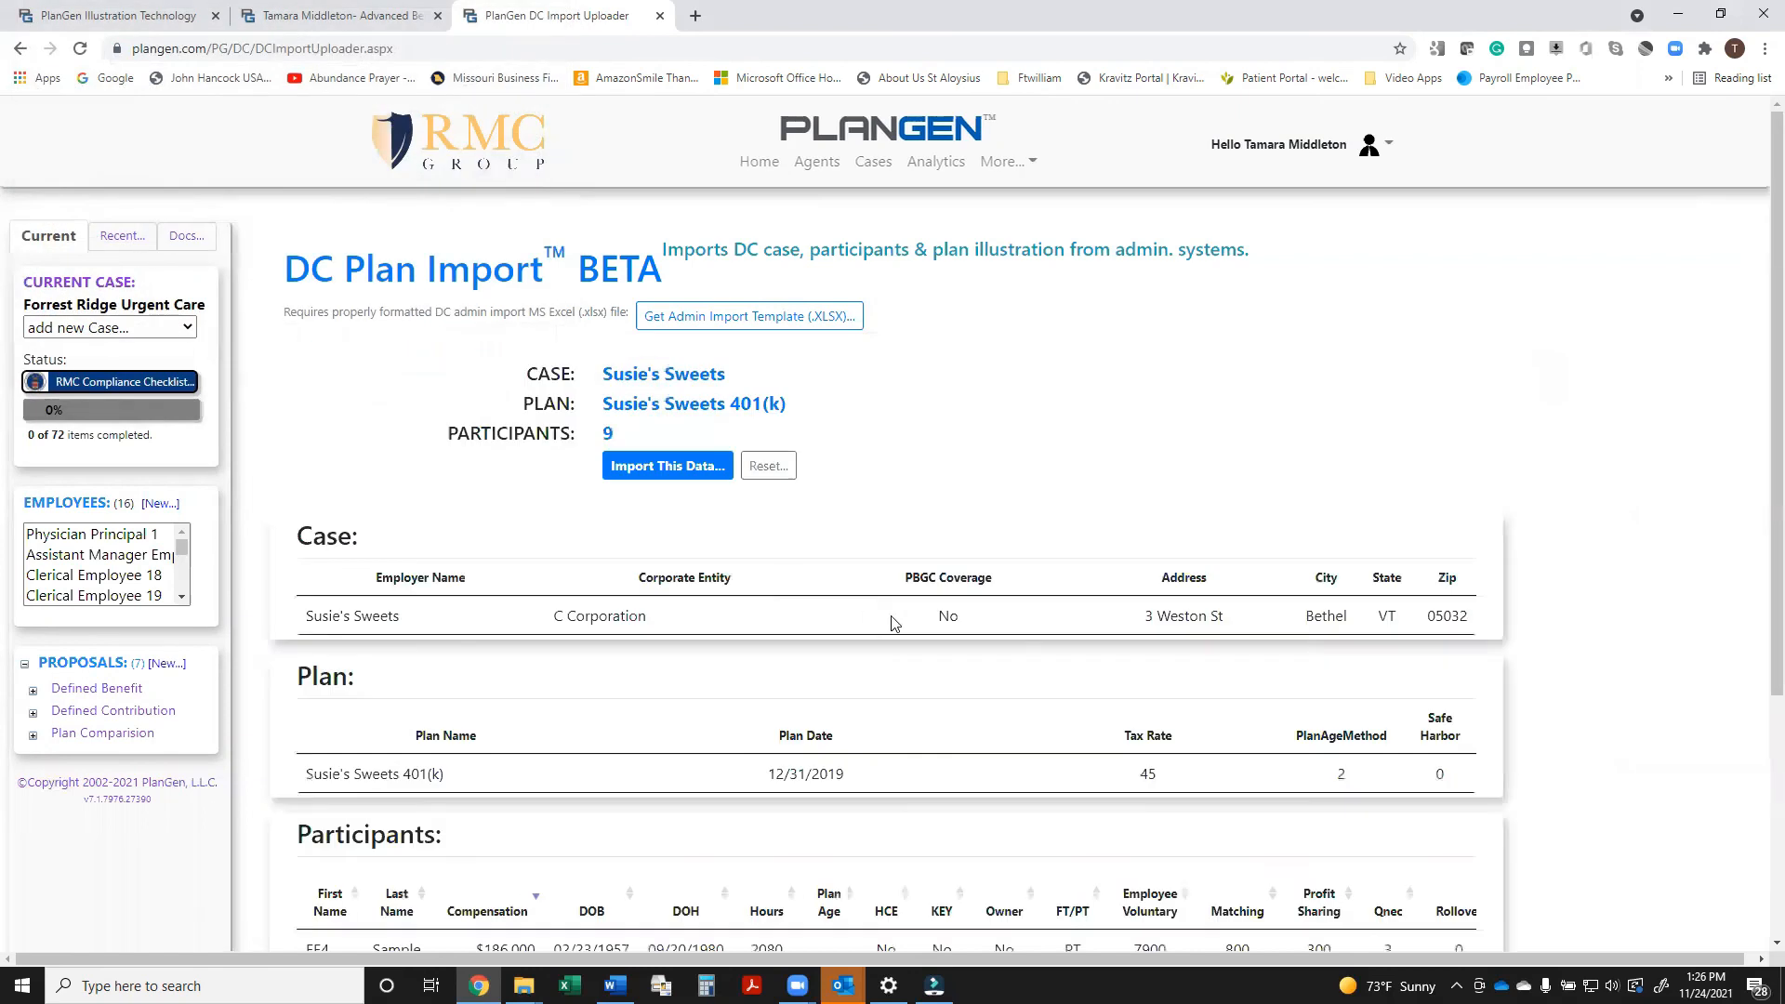
# Review the case, plan and participant data read from the import file.
pyautogui.scroll(-1, 892, 623)
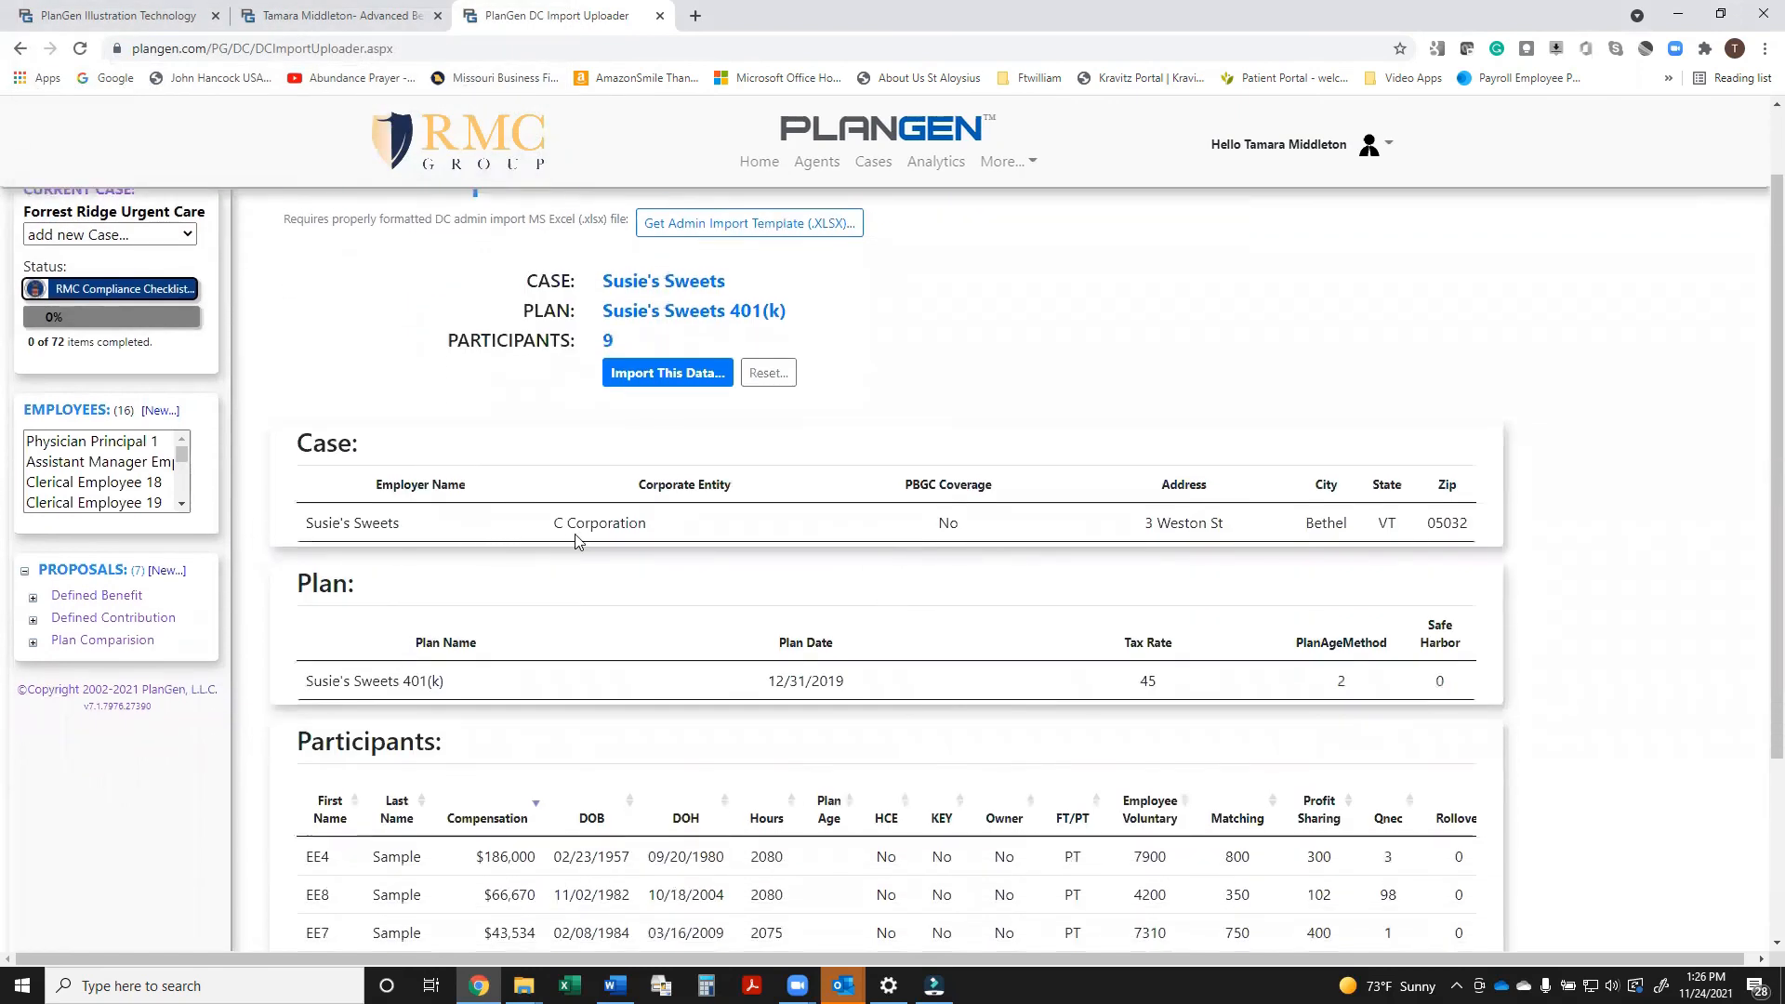
pyautogui.scroll(-3, 649, 632)
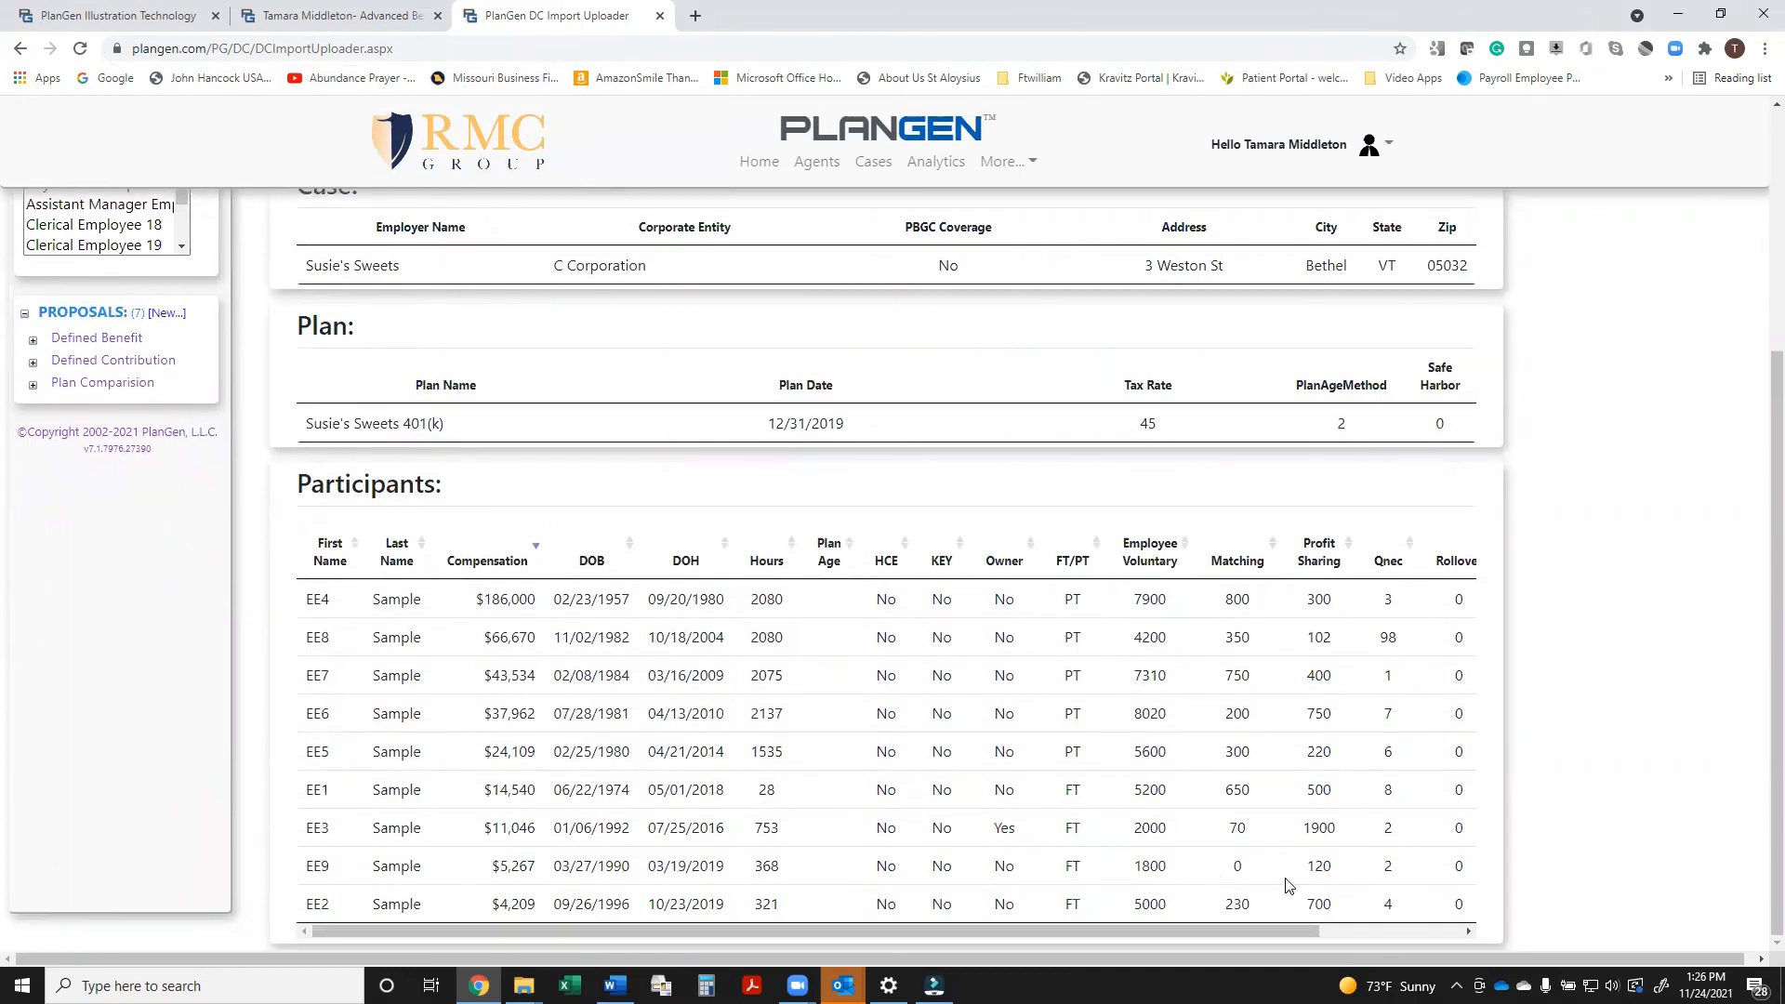
pyautogui.moveTo(1300, 933)
pyautogui.mouseDown()
pyautogui.moveTo(1450, 939)
pyautogui.moveTo(1296, 931)
pyautogui.mouseUp()
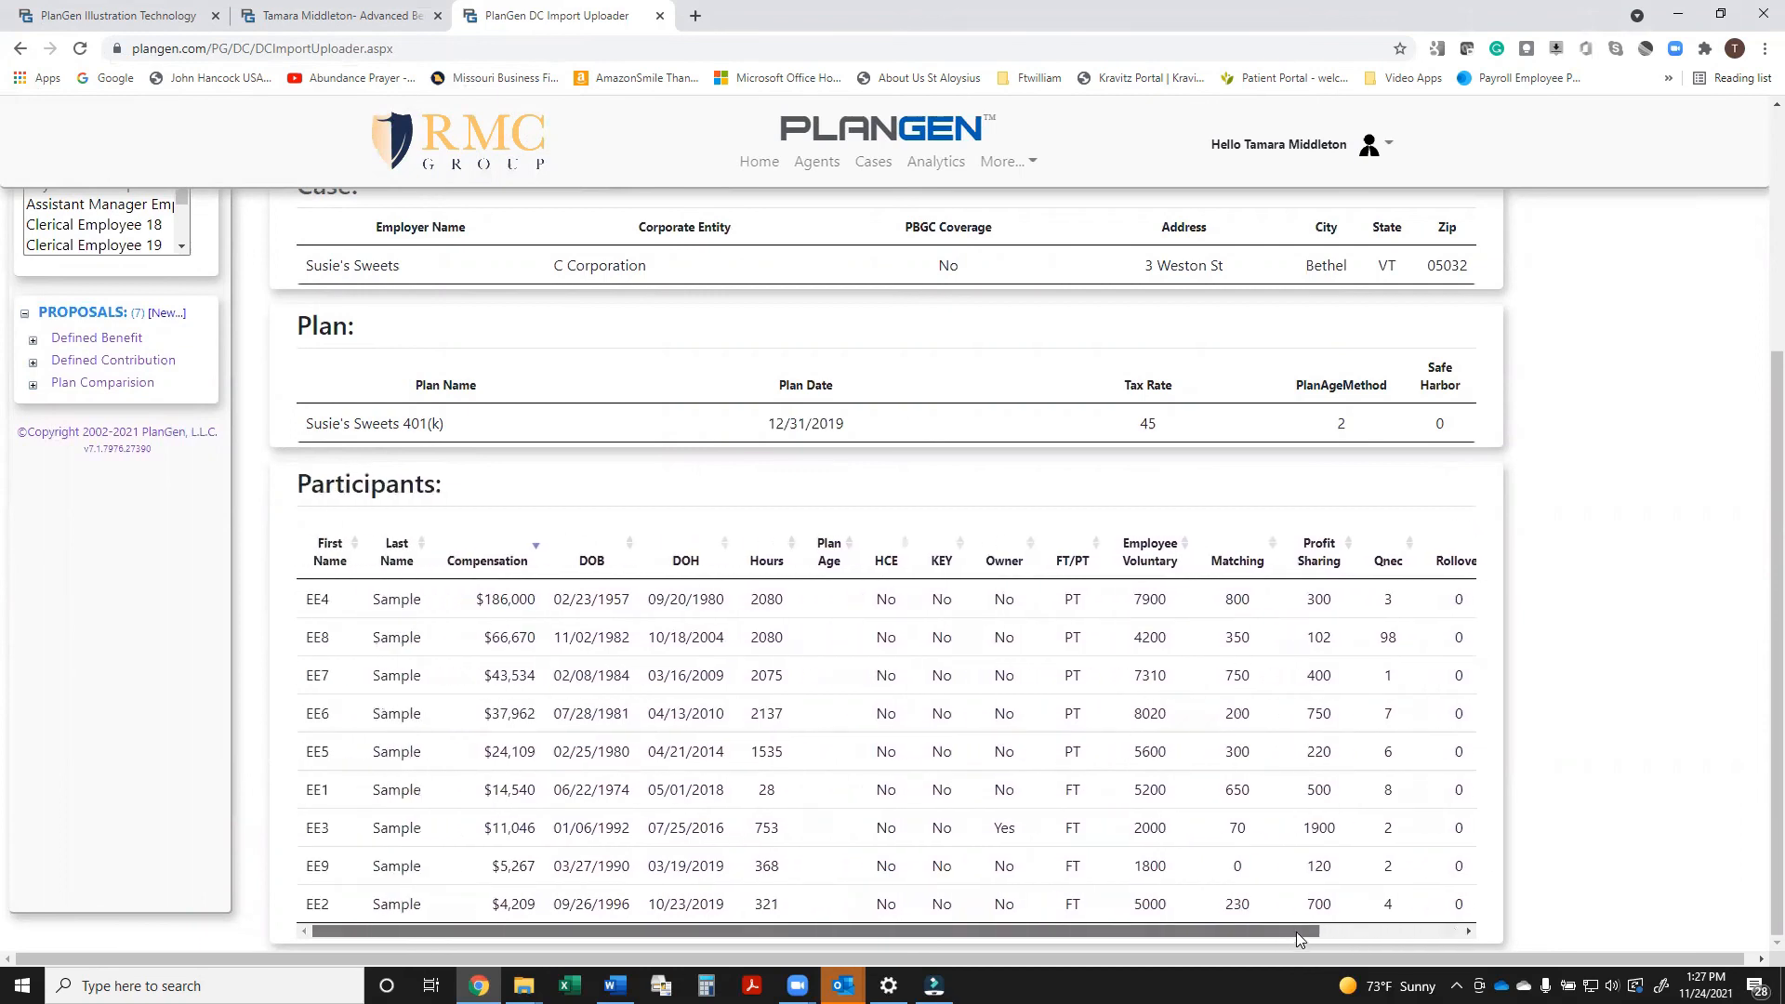
pyautogui.scroll(4, 1269, 725)
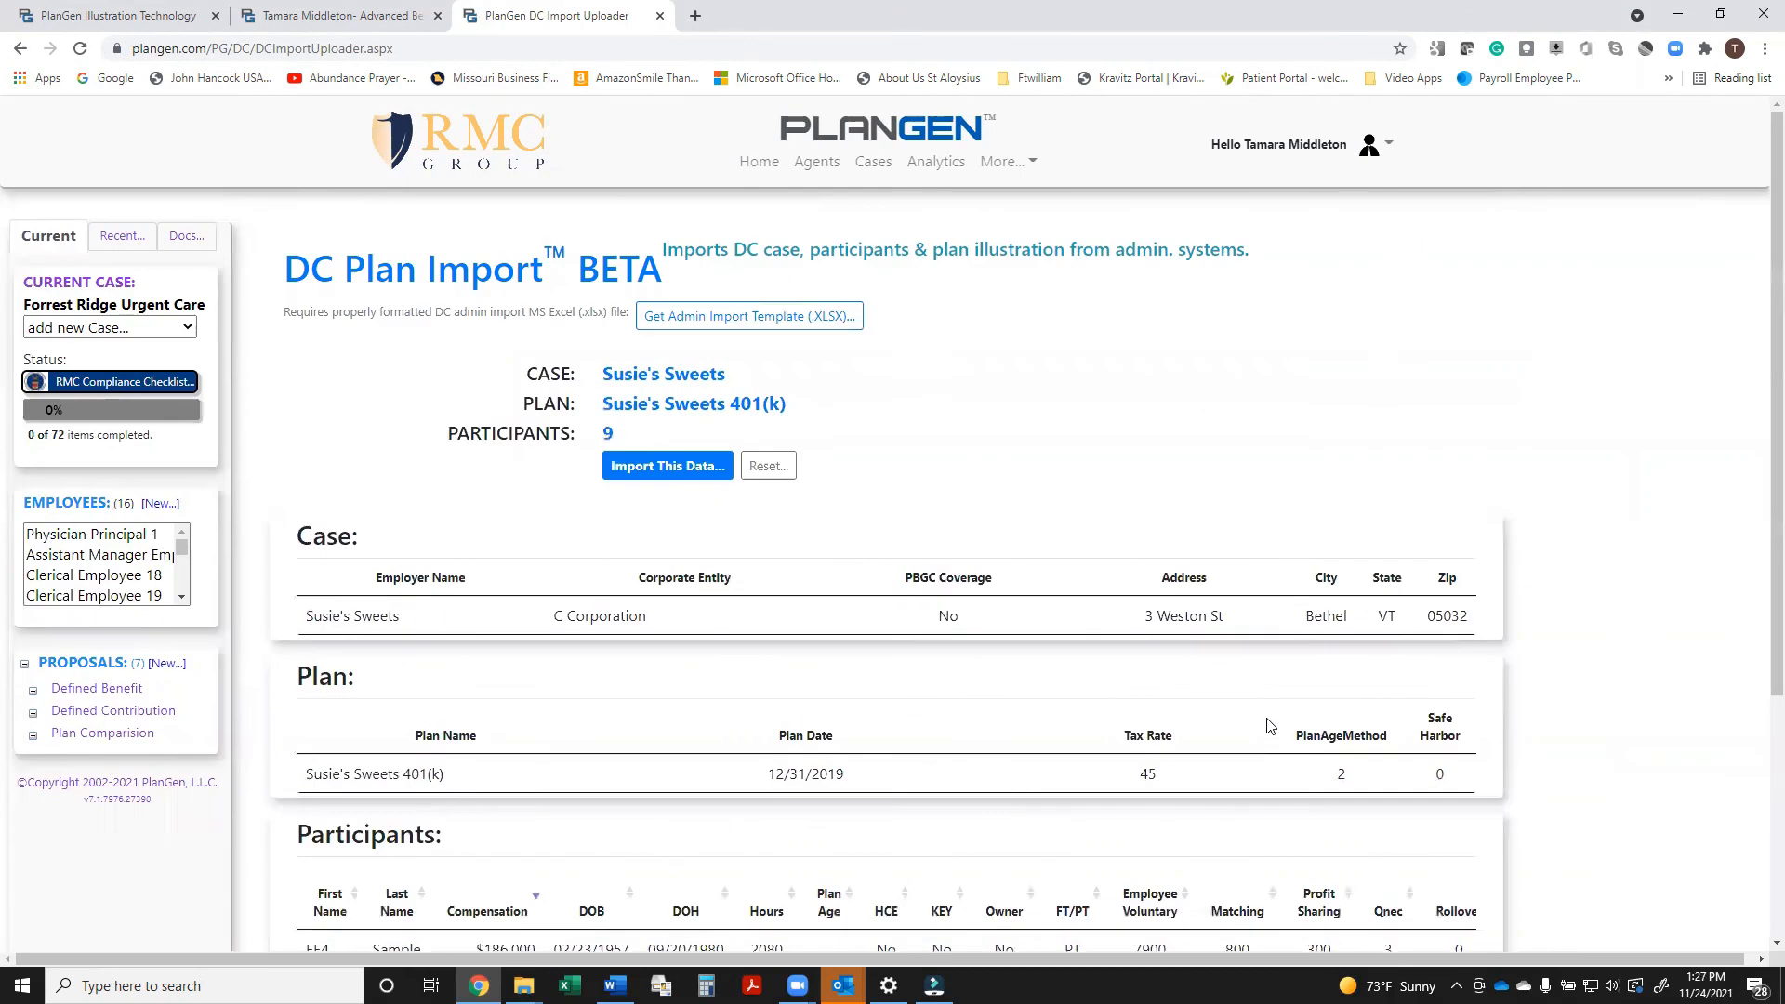
# Import the Susie's Sweets case data and look over the imported 401(k) plan's census grid.
pyautogui.click(684, 469)
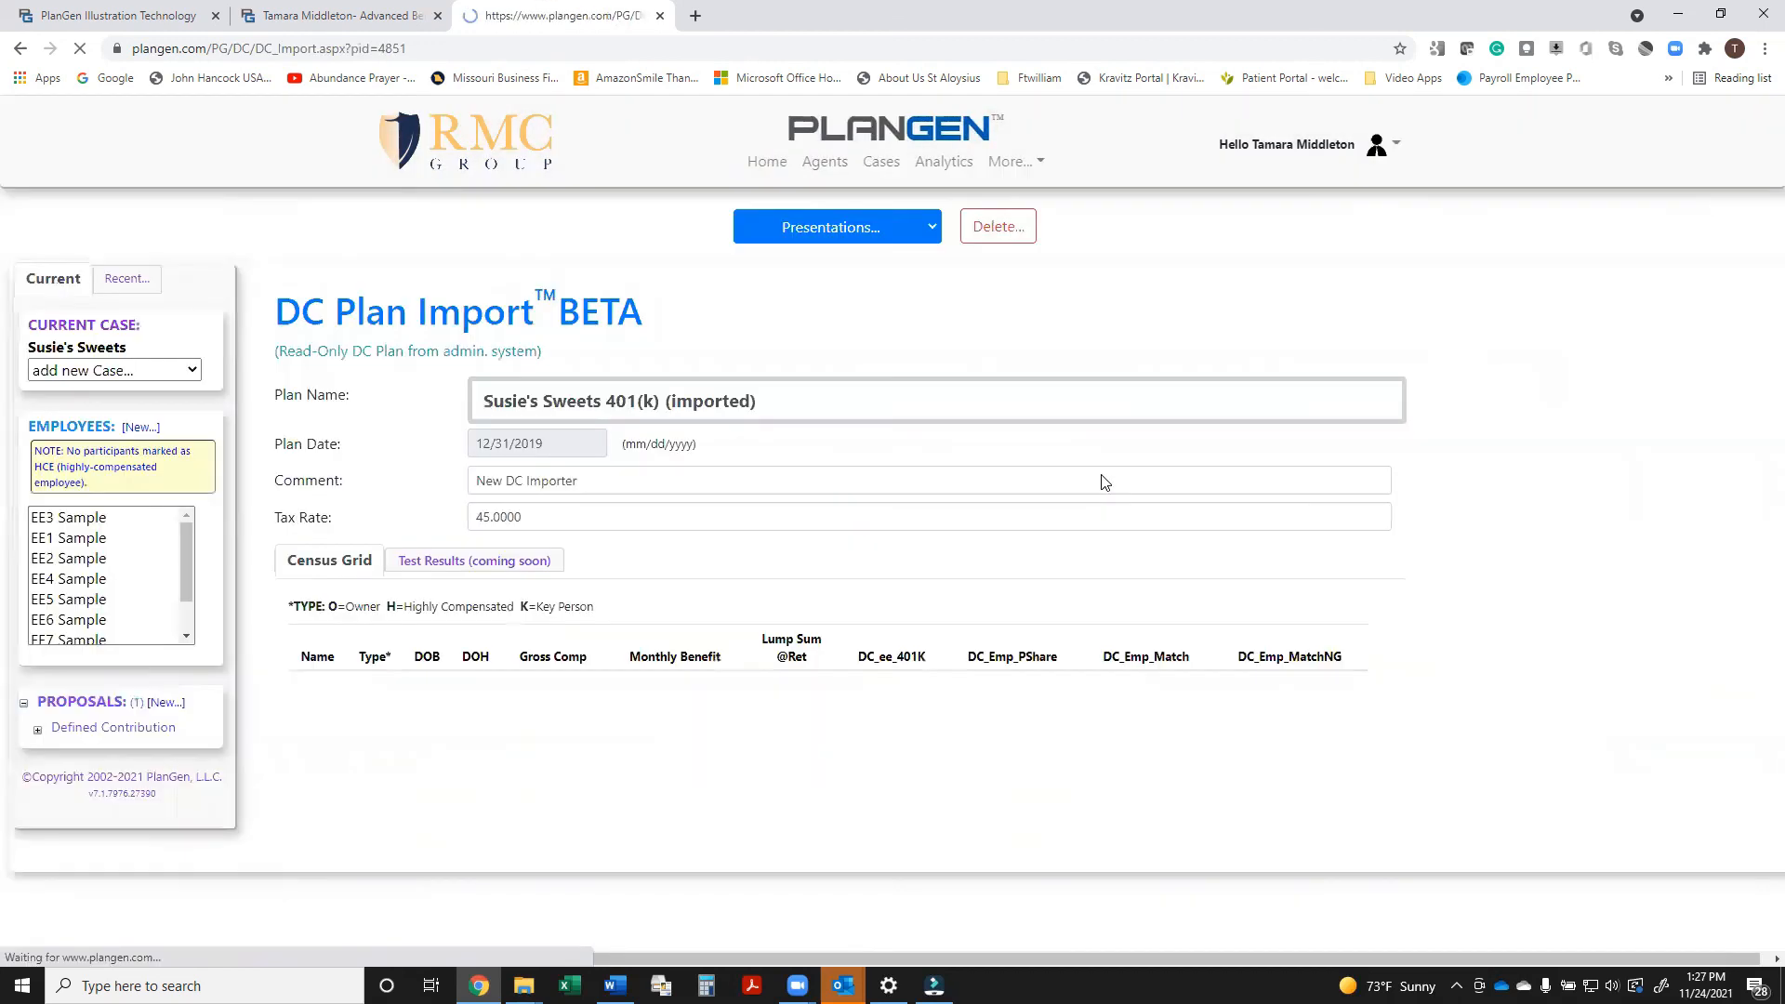
pyautogui.scroll(-4, 1119, 567)
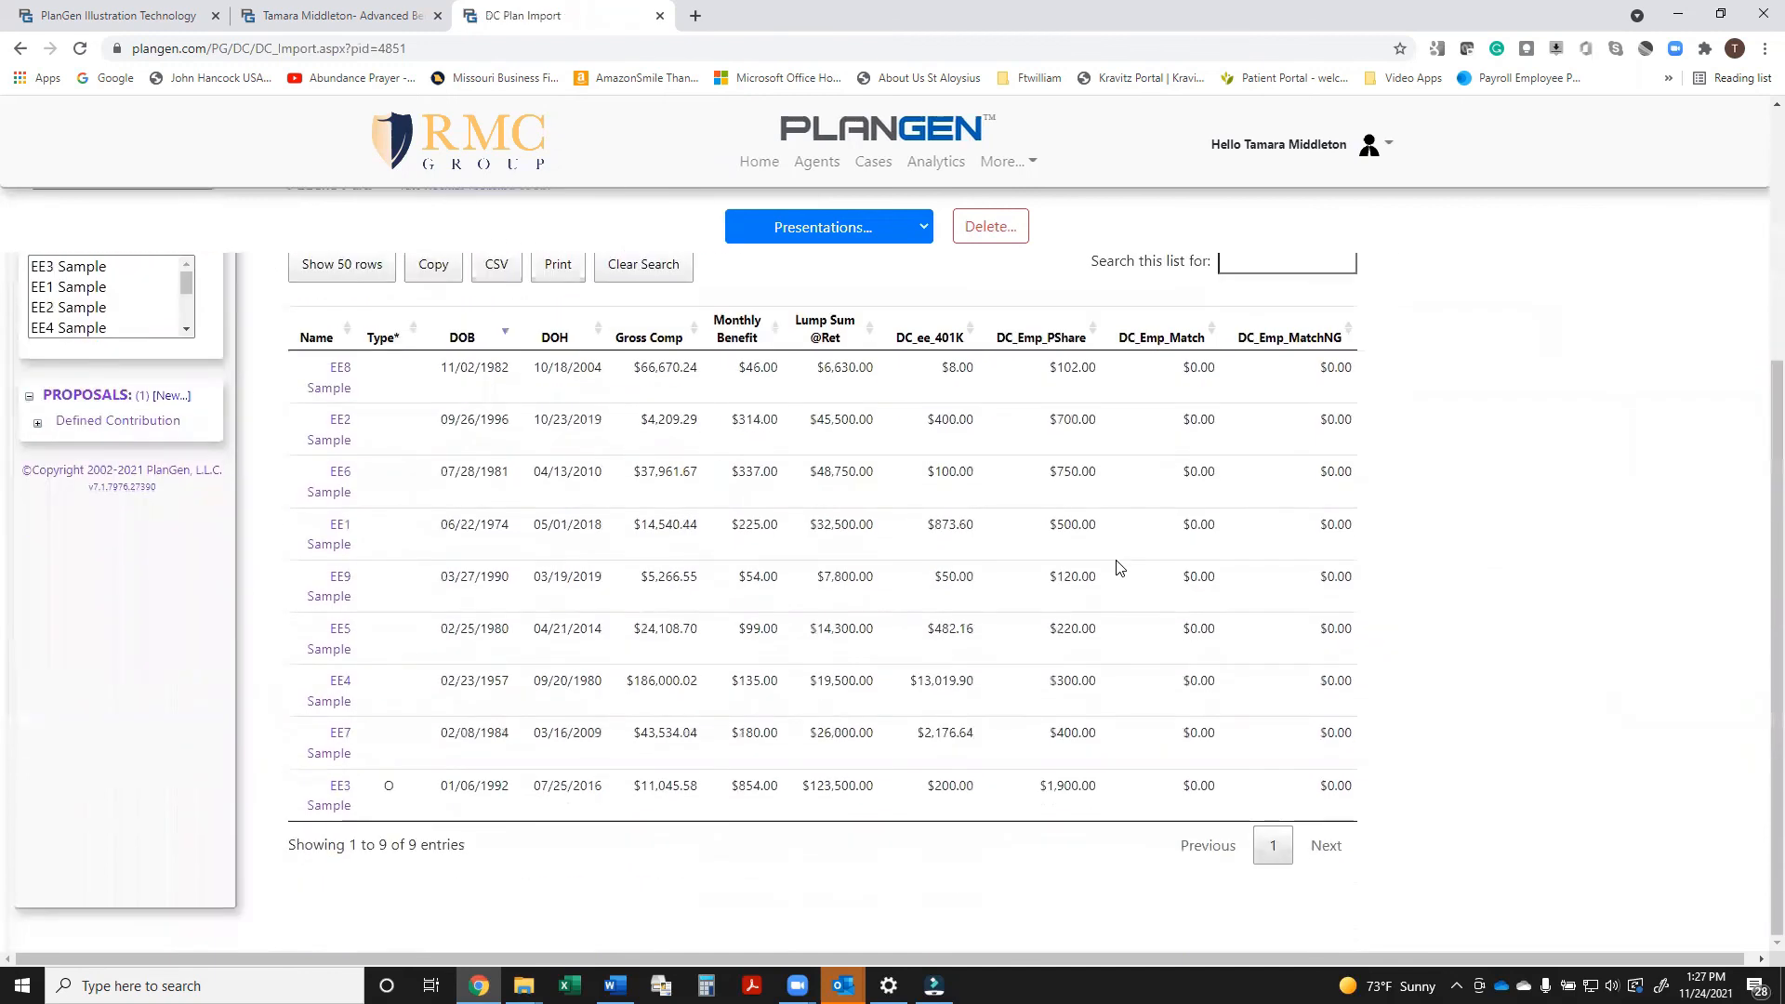
pyautogui.scroll(4, 1120, 567)
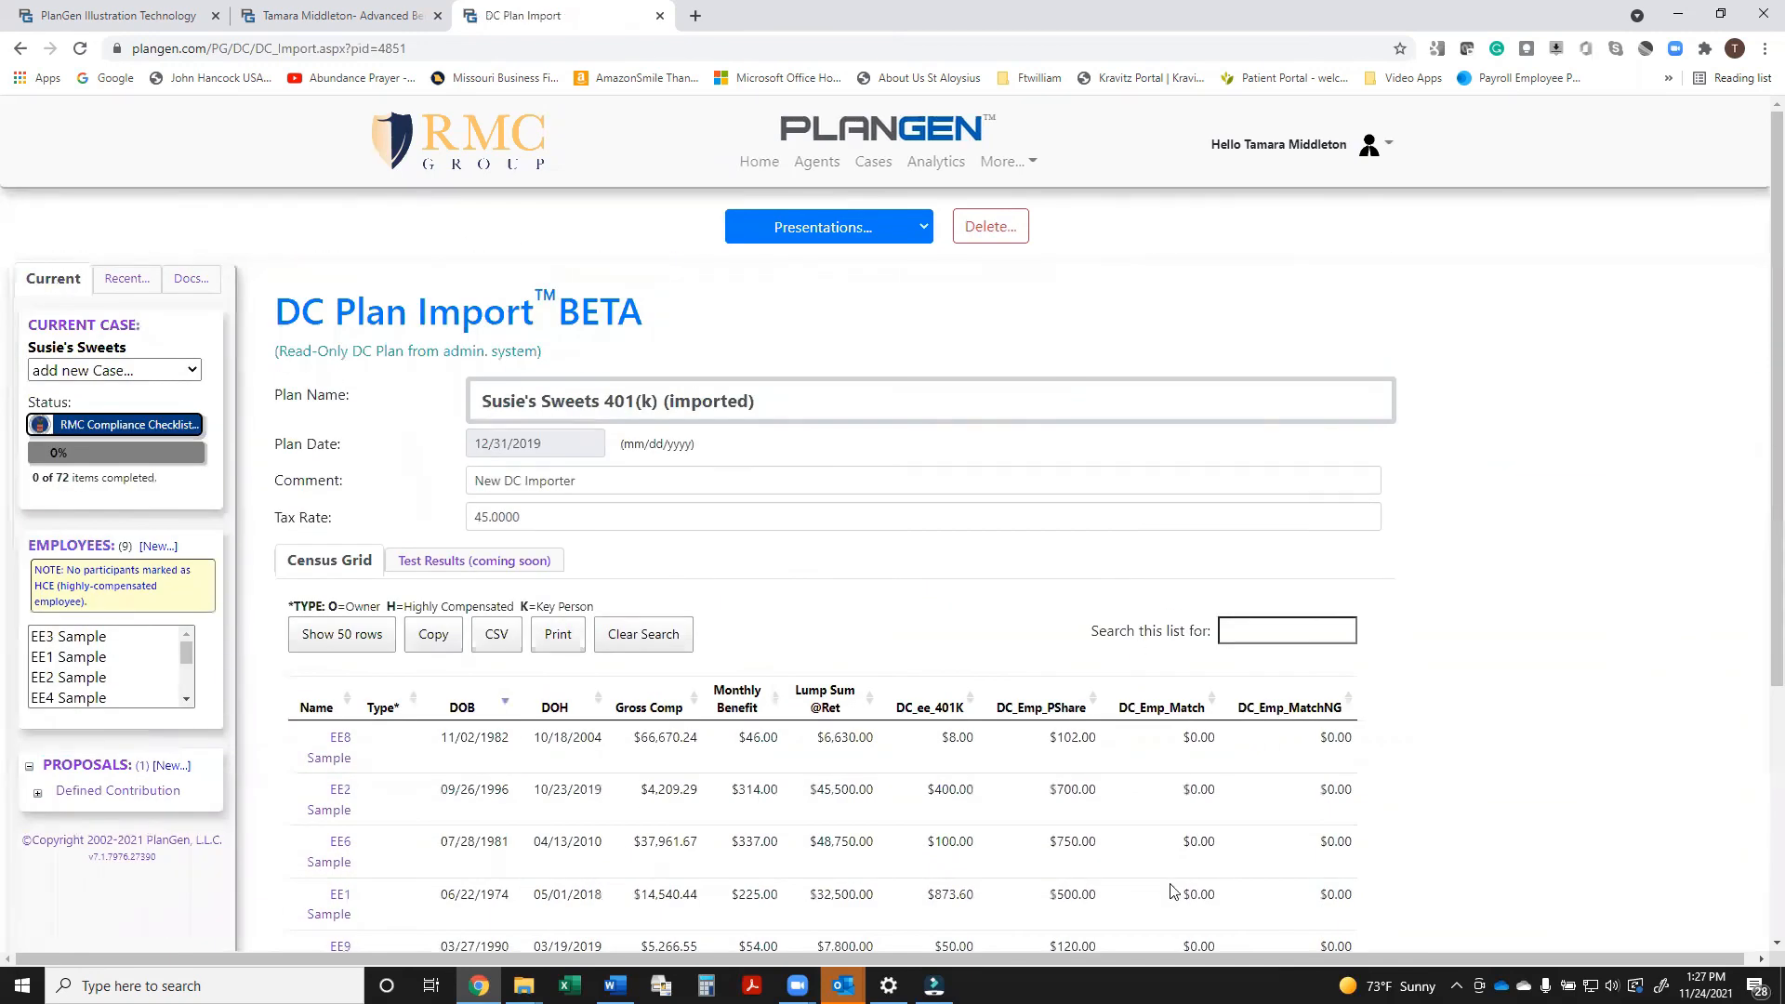